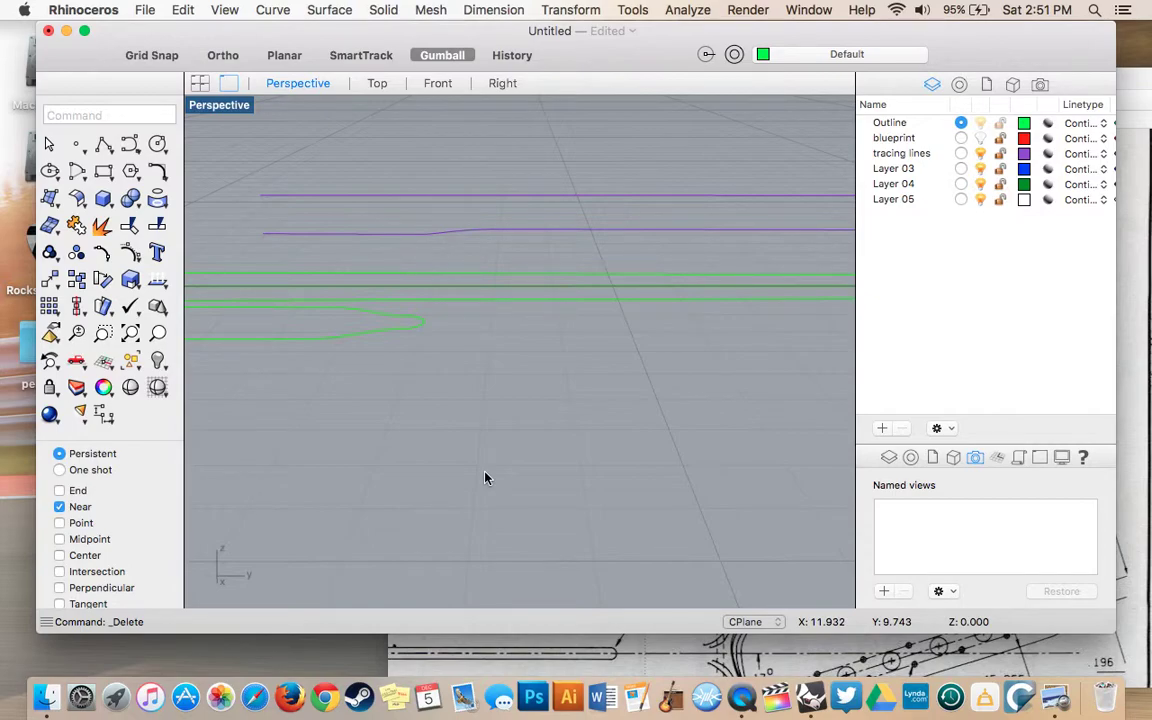
- Examine the purple side-profile tracing lines against the green neck and headstock outlines in the perspective, right and top views
scroll(577, 460, left, 5)
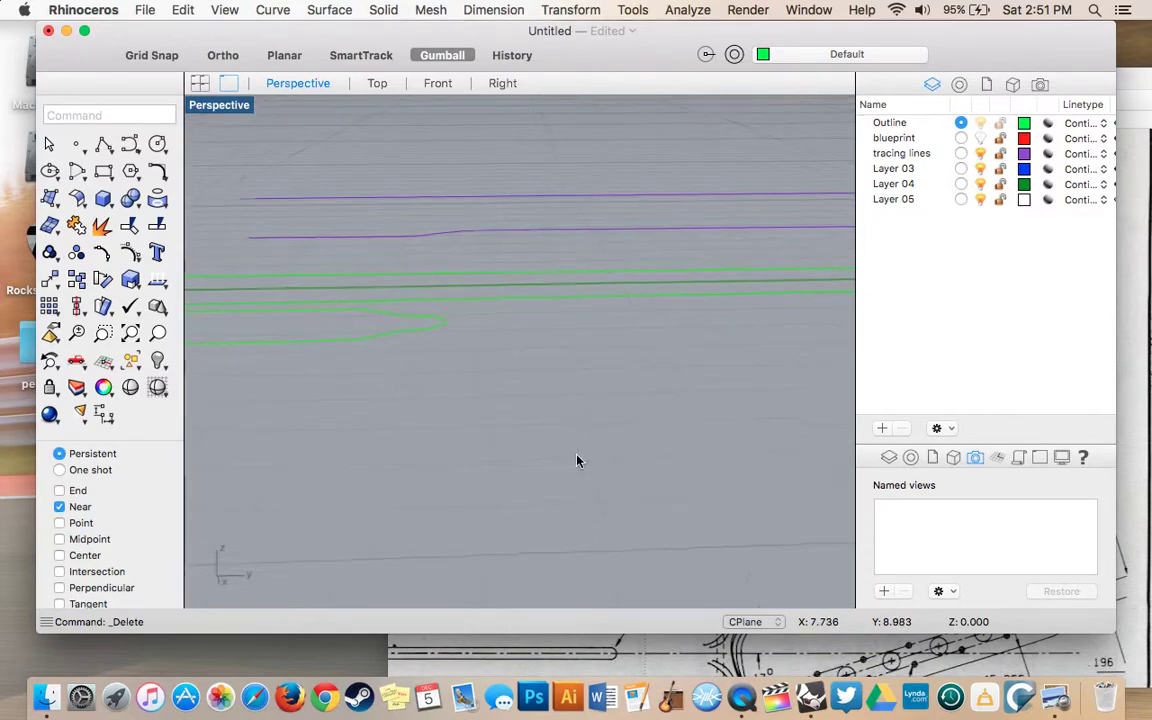
scroll(577, 460, left, 1)
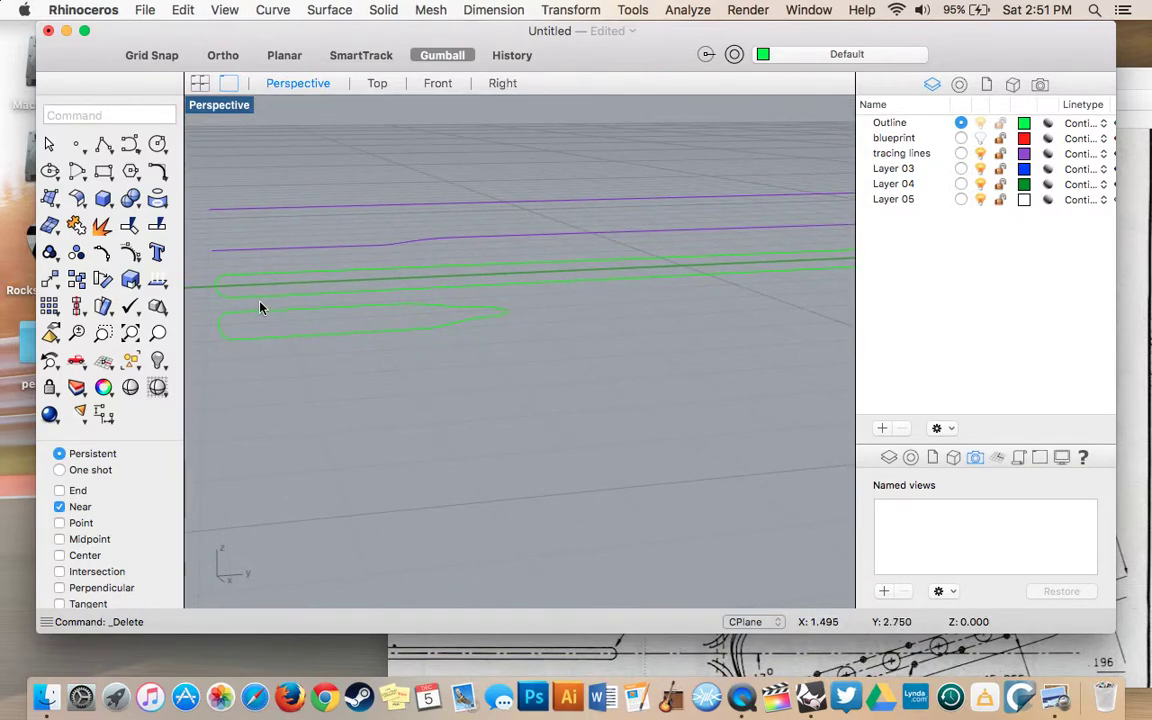
scroll(321, 365, left, 2)
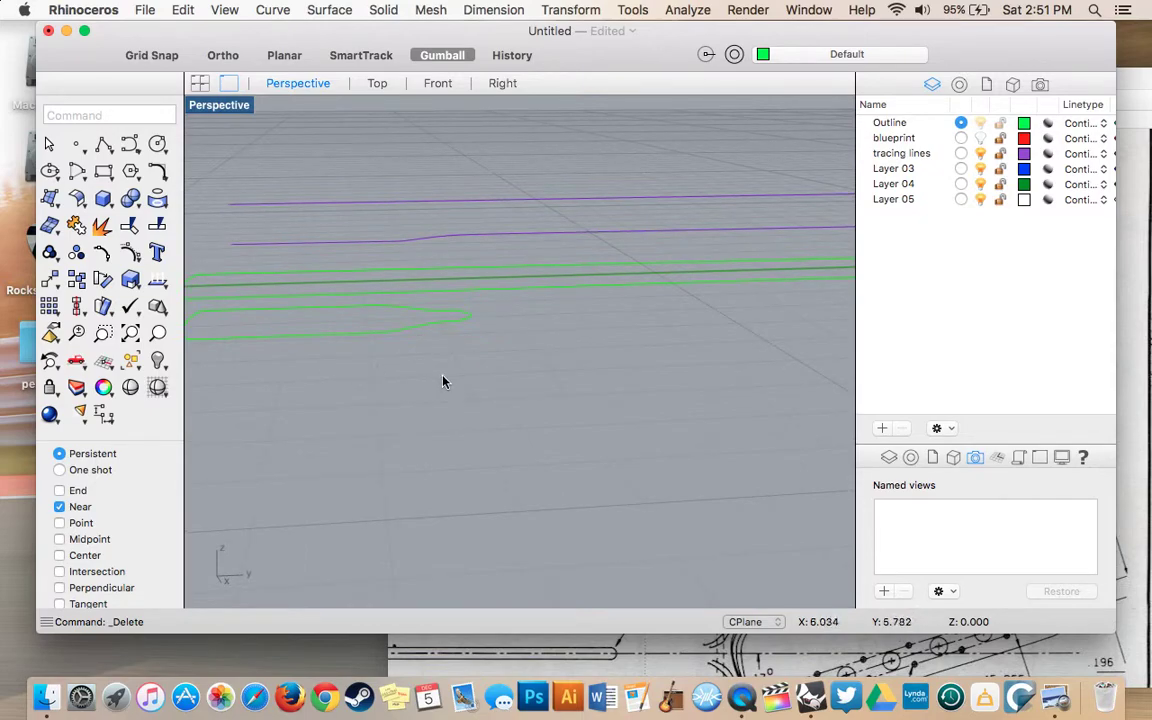
scroll(443, 381, left, 3)
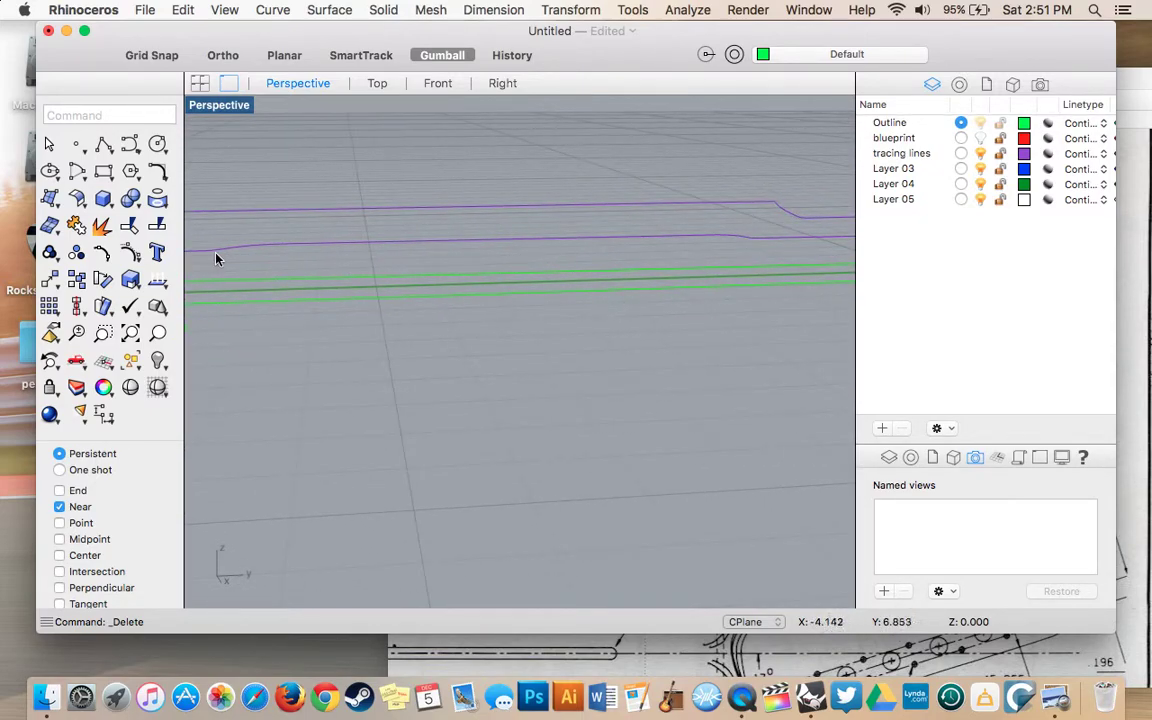
click(503, 83)
scroll(468, 255, down, 3)
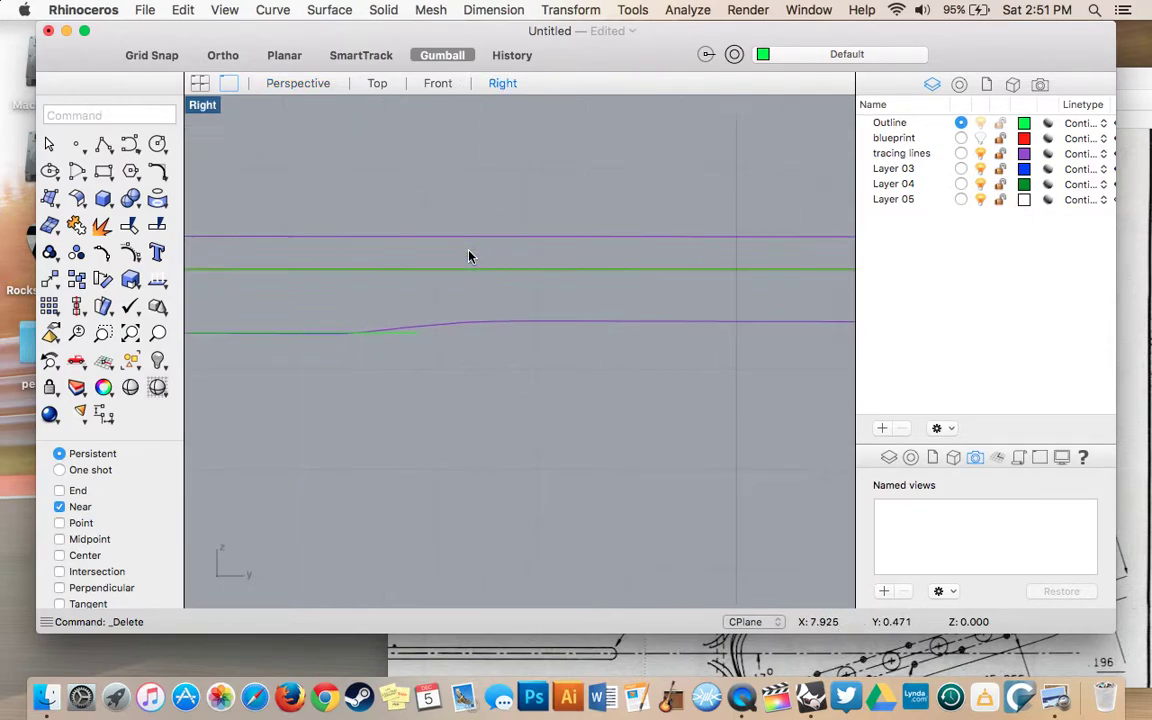
scroll(568, 326, right, 10)
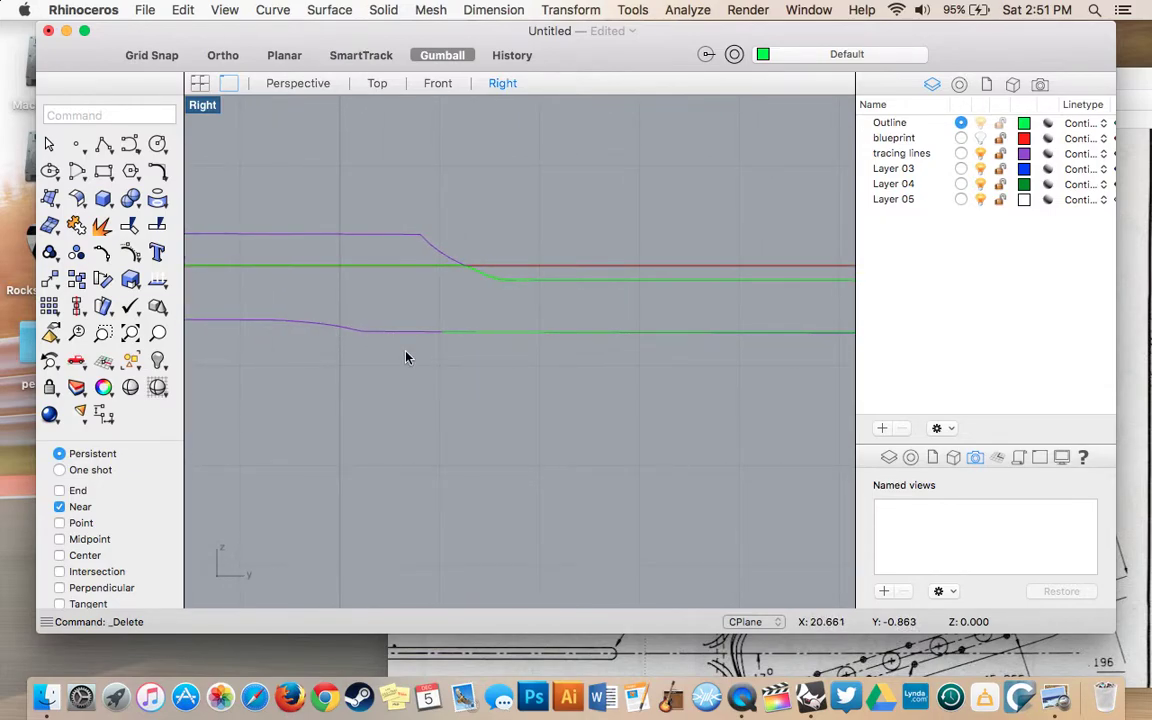
click(372, 86)
scroll(548, 398, down, 10)
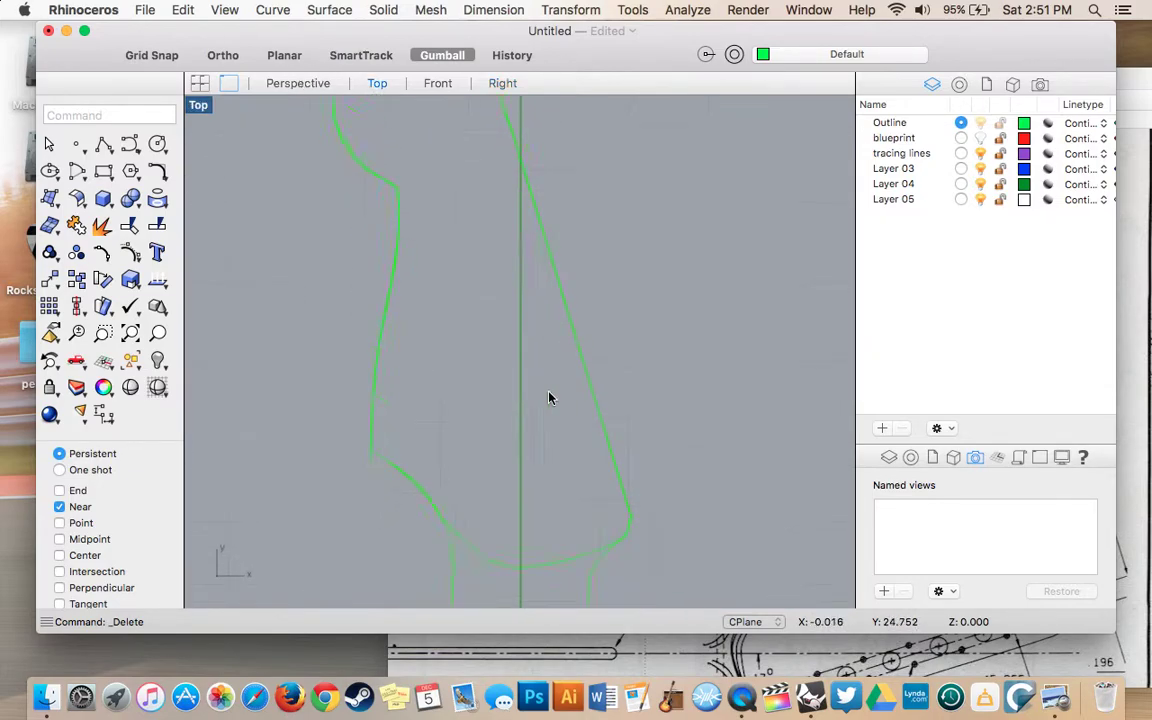
scroll(480, 375, up, 2)
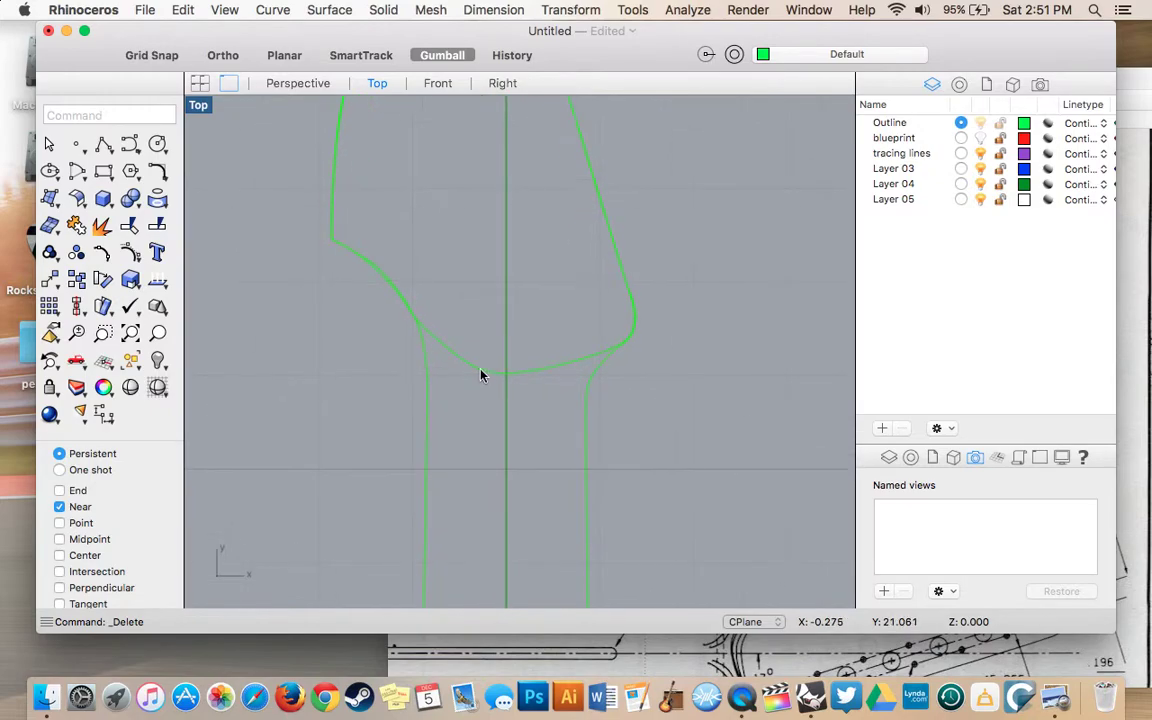
- Start a control-point curve where the centerline meets the headstock outline's base and trace the lower purple profile through the headstock-end transition
click(105, 143)
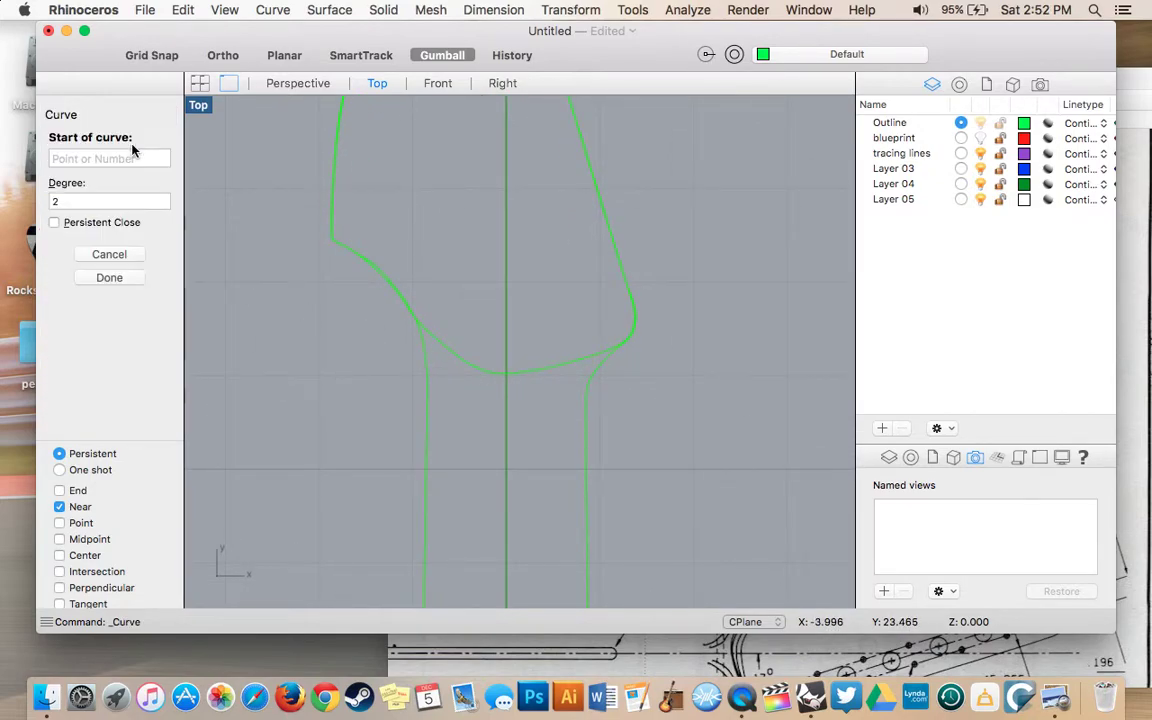
click(506, 378)
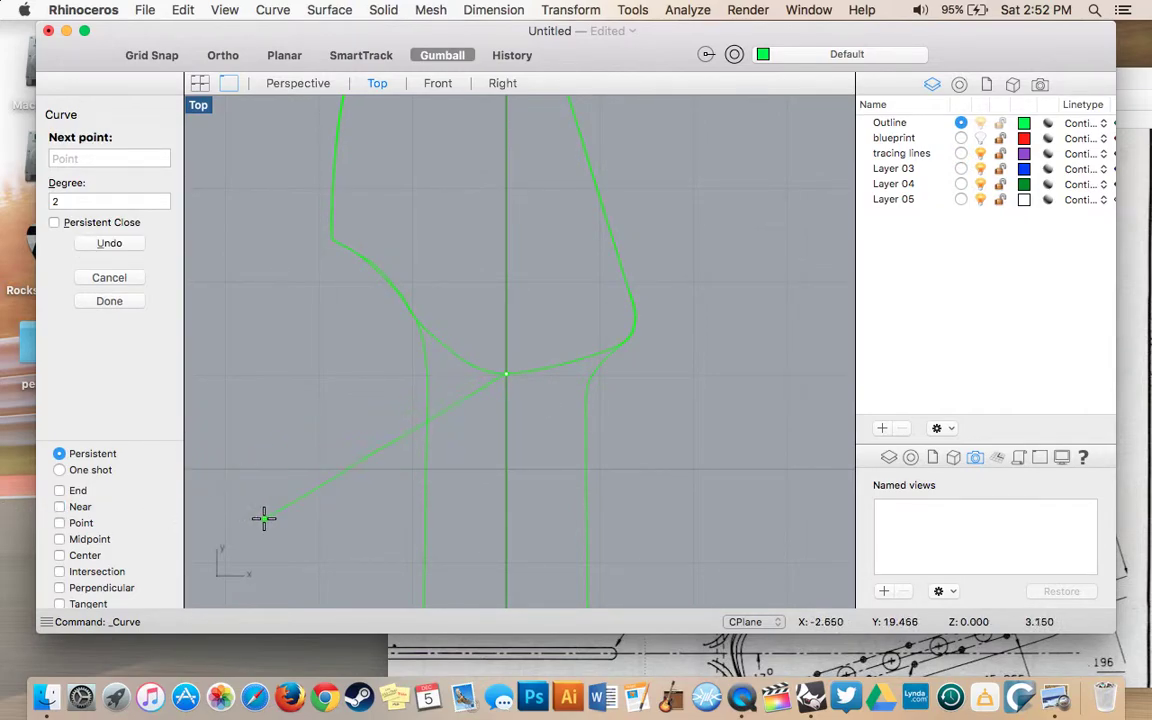
click(492, 84)
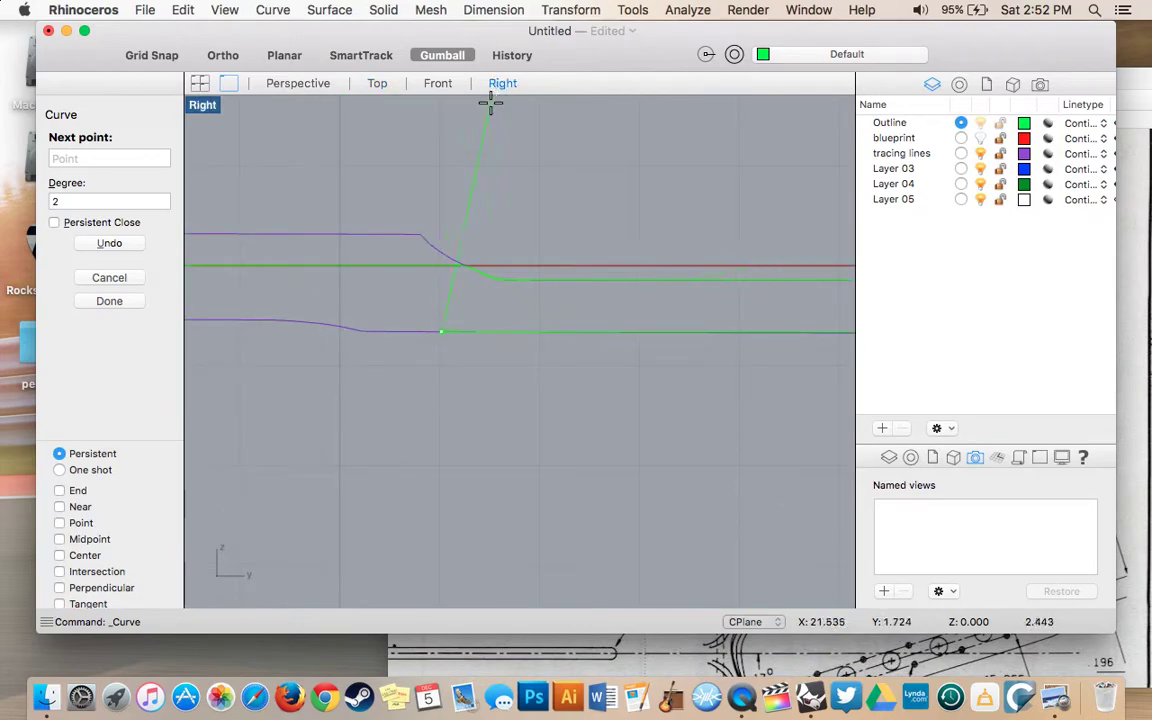
scroll(397, 330, up, 3)
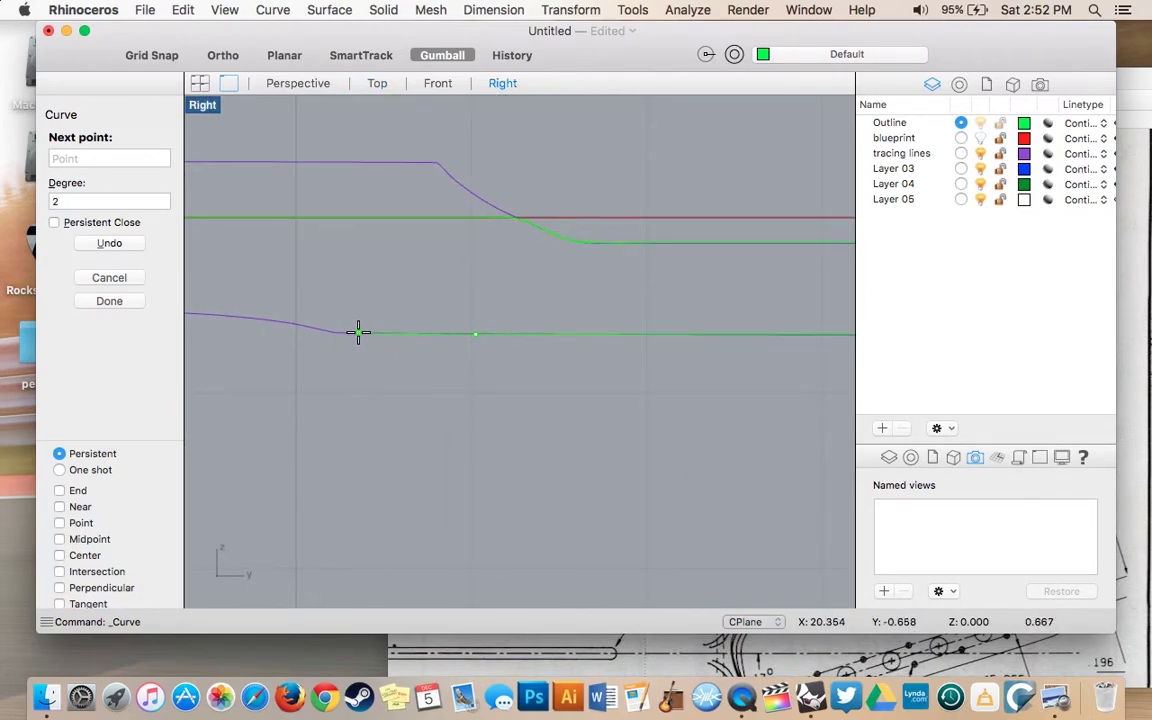
click(358, 332)
click(337, 332)
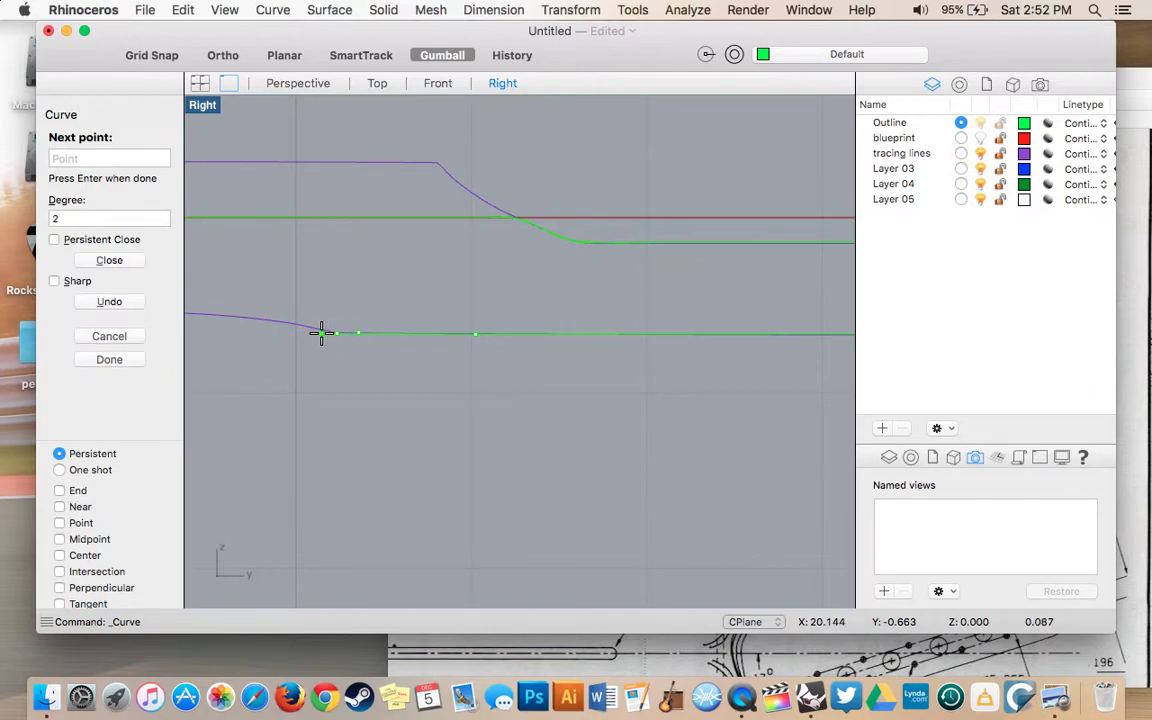
click(321, 330)
right_drag(295, 323, 421, 322)
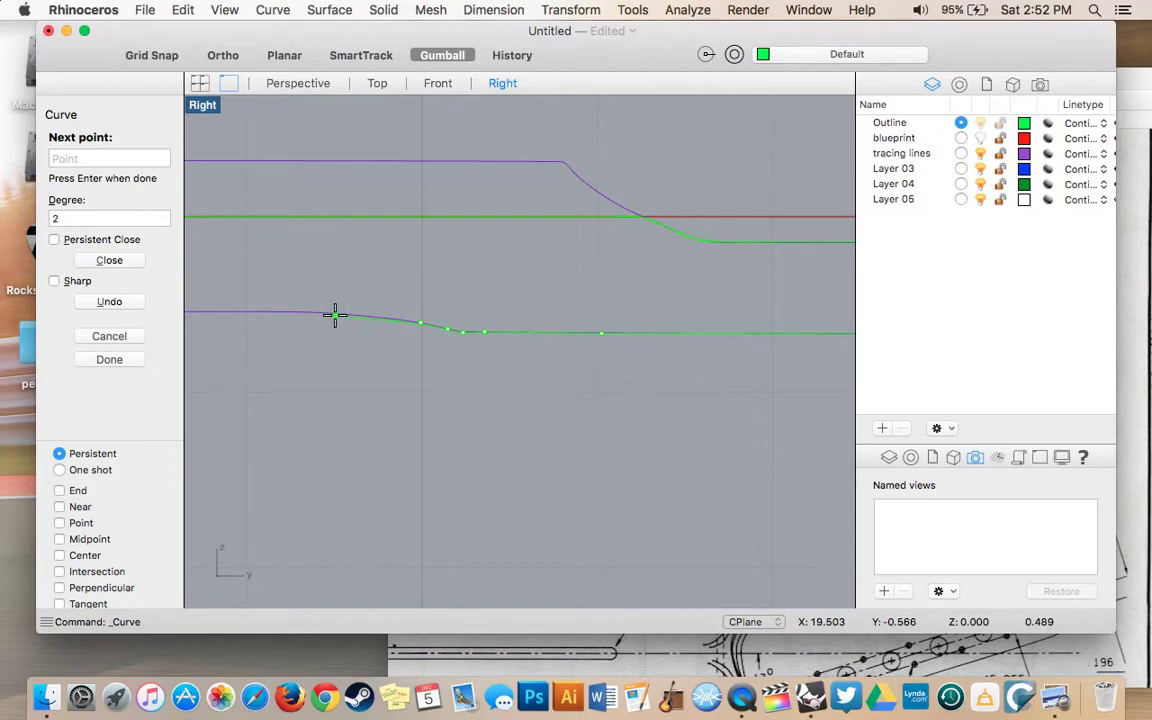
click(347, 315)
- Continue the curve along the straight lower neck profile and place three points down the start of the heel-end transition
scroll(291, 311, left, 10)
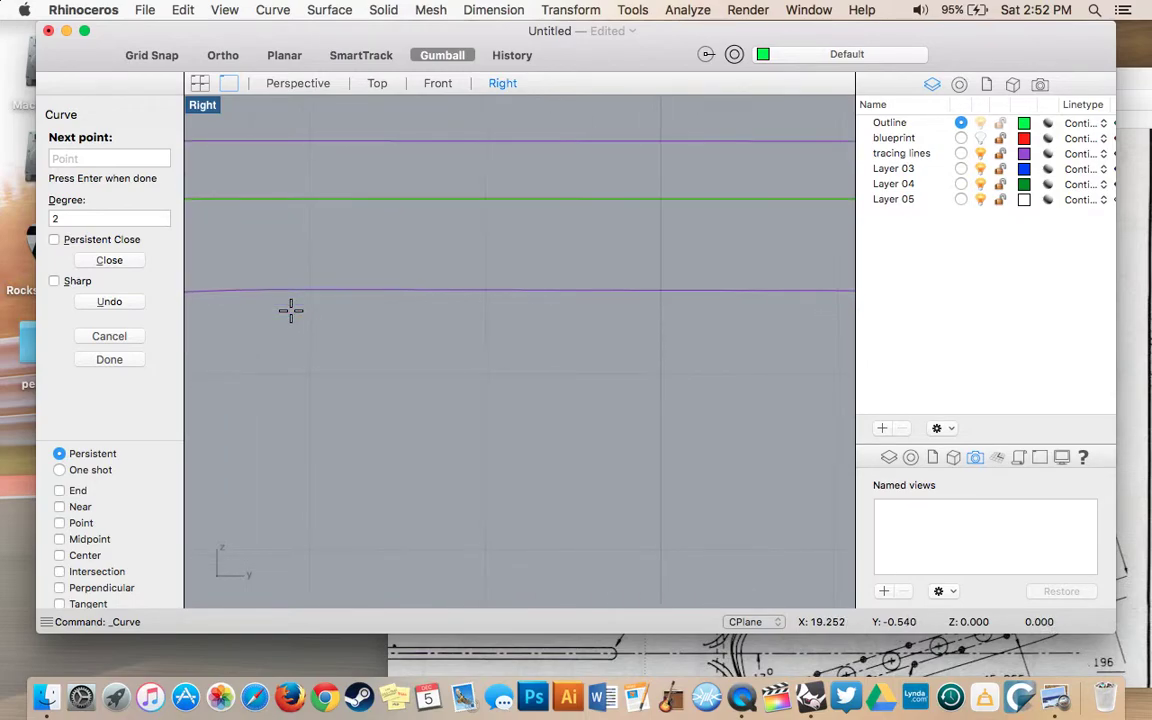
scroll(291, 310, left, 5)
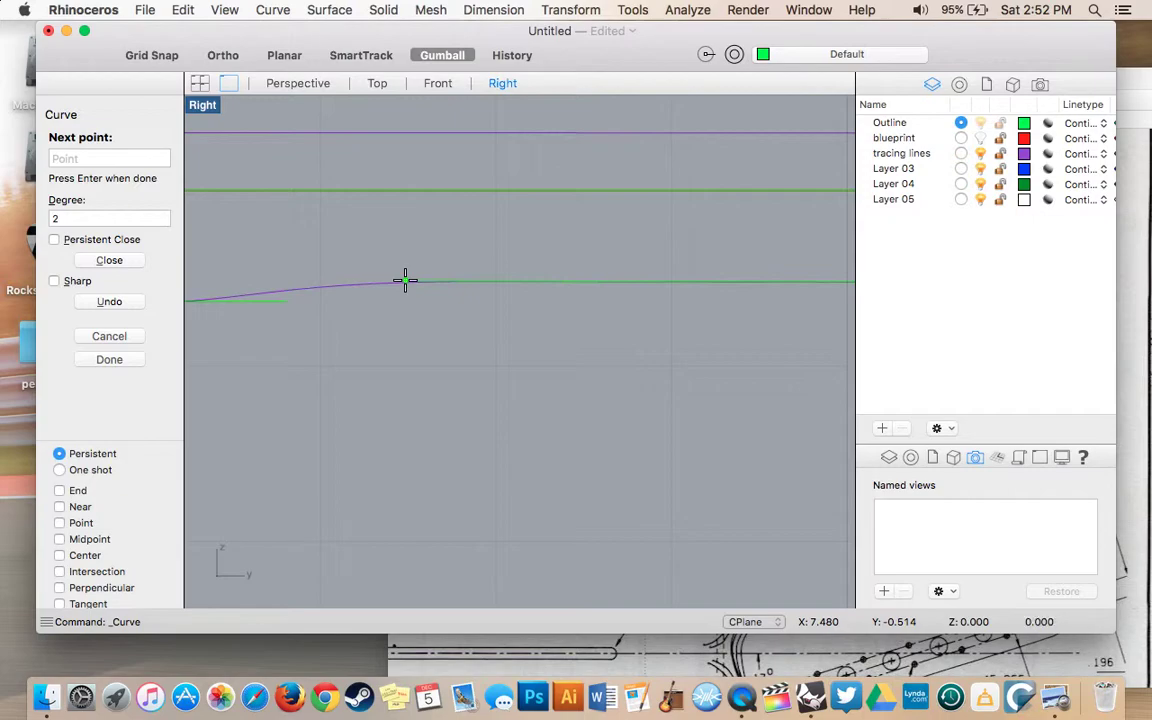
click(405, 281)
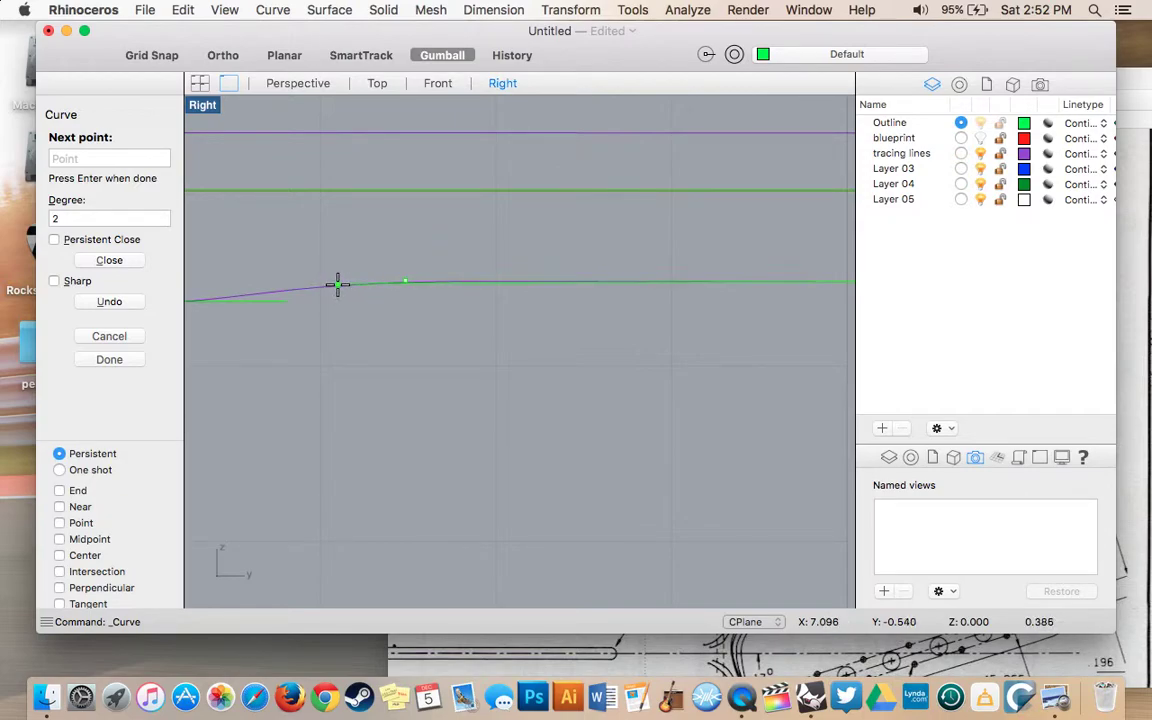
click(337, 285)
click(307, 289)
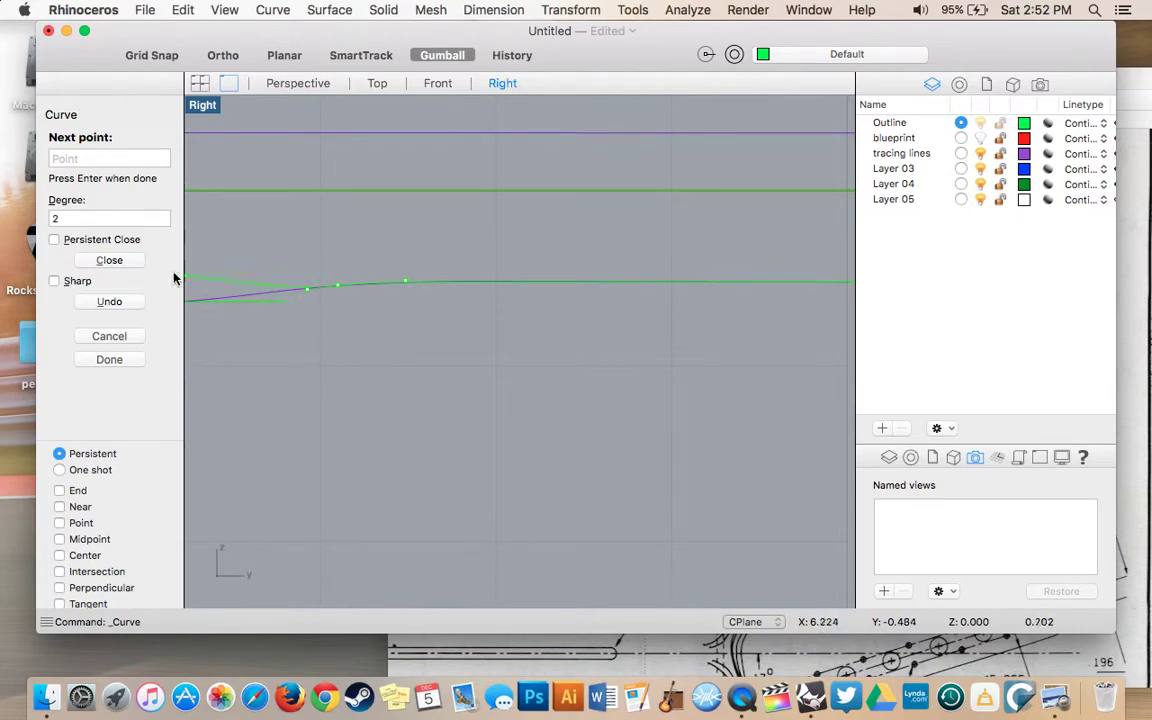
- Turn on the Near snap and finish the neck-back curve at the centerline peak of the rounded heel outline
click(377, 85)
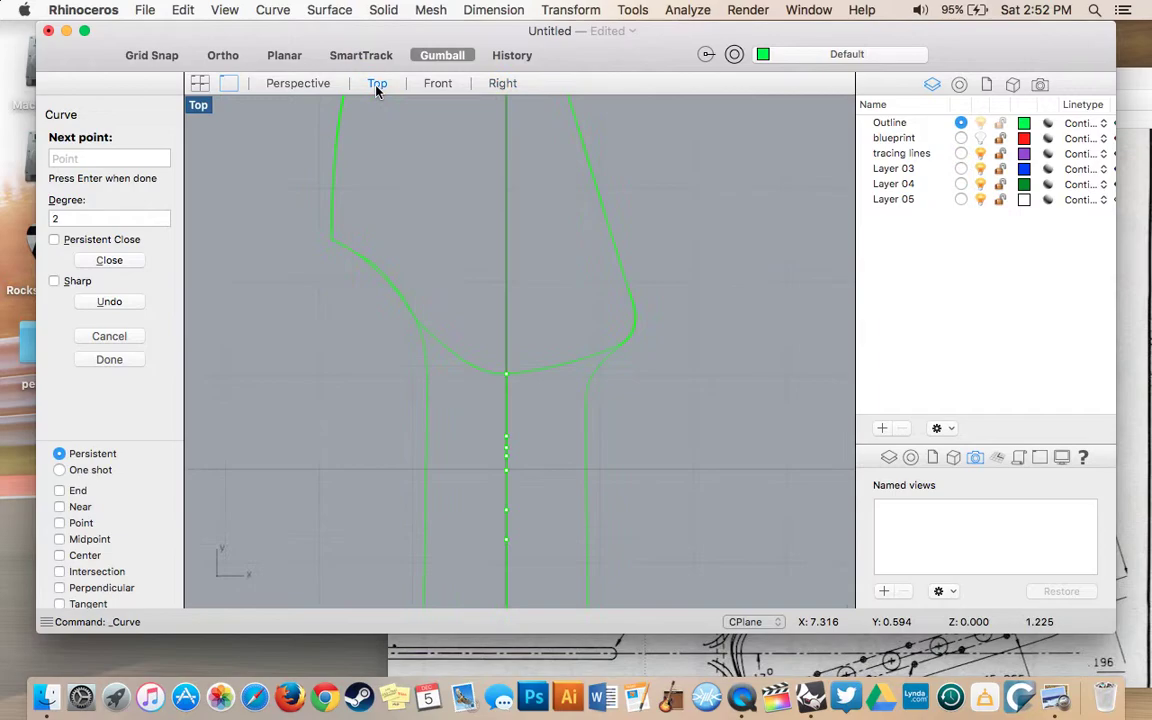
scroll(519, 422, down, 15)
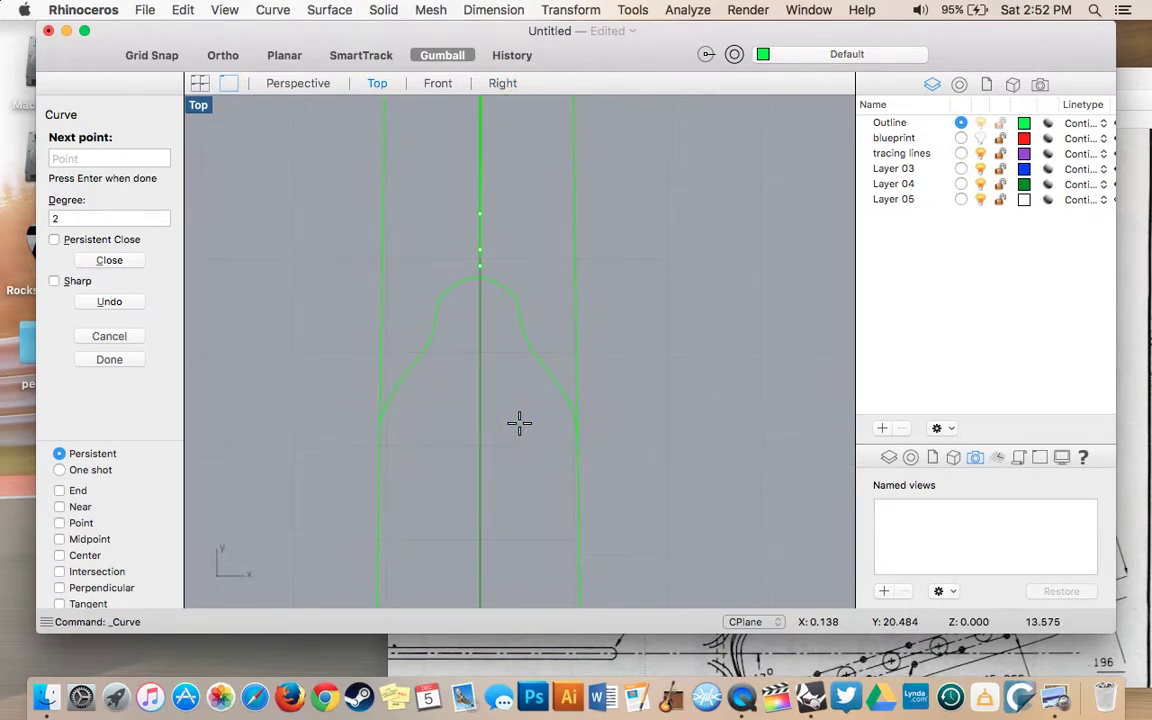
click(59, 507)
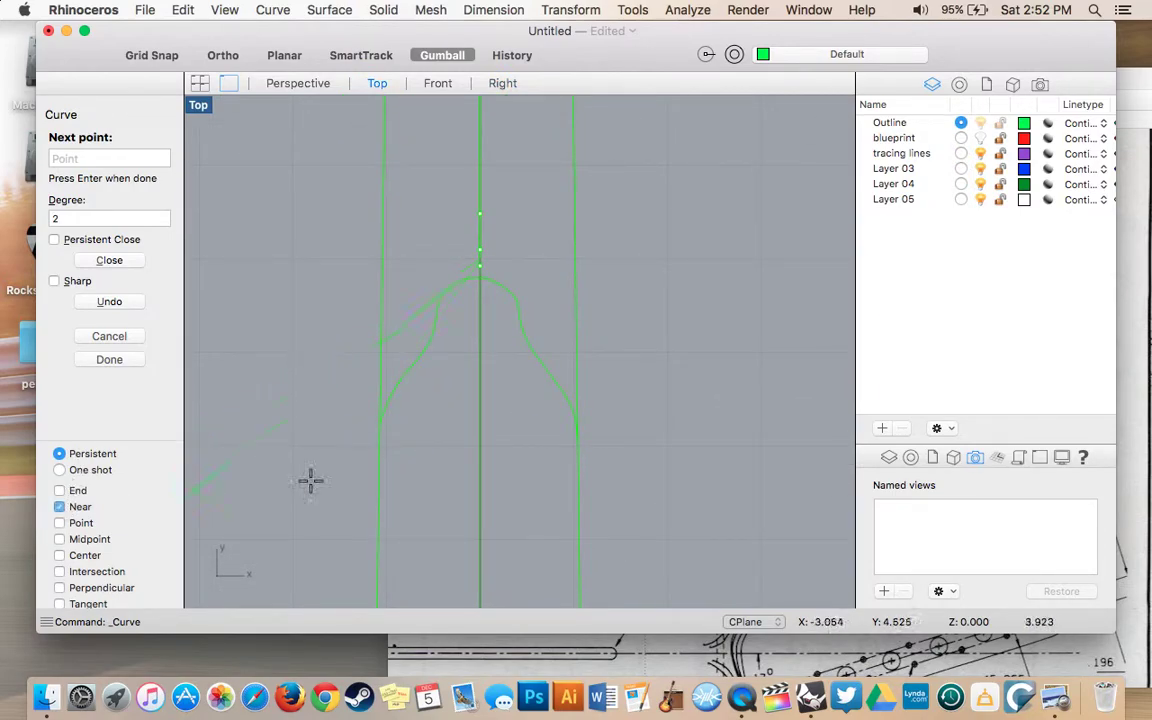
scroll(416, 450, up, 5)
shift+scroll(501, 311, up, 5)
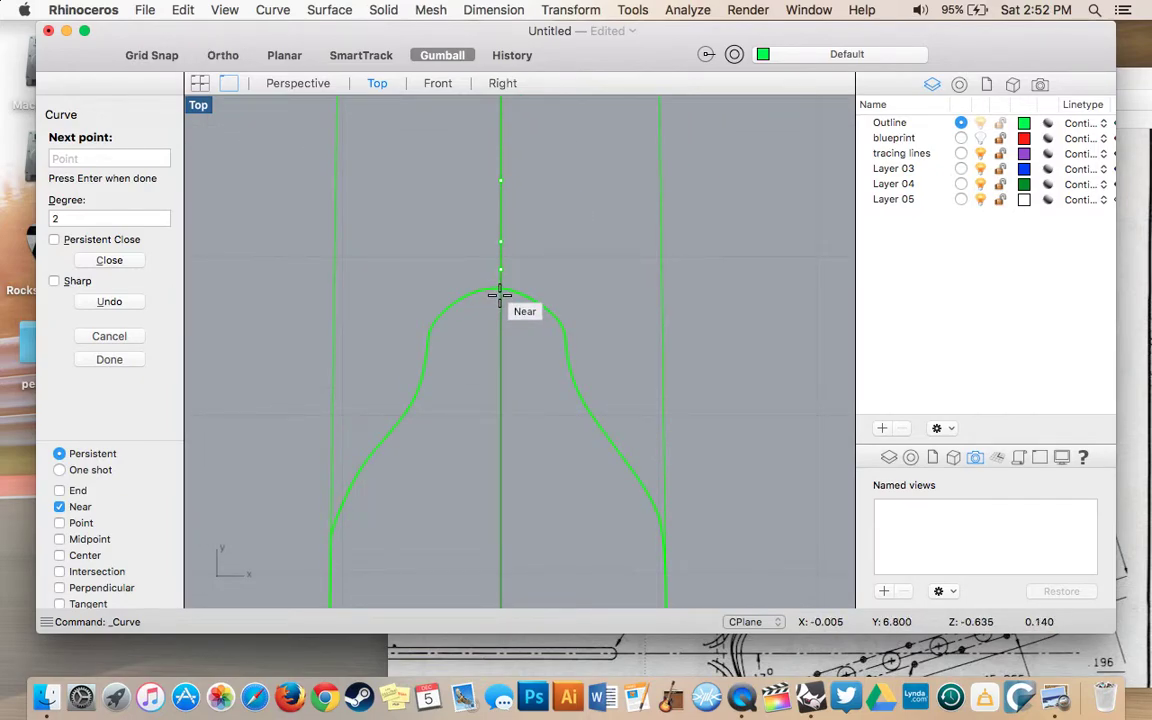
click(500, 292)
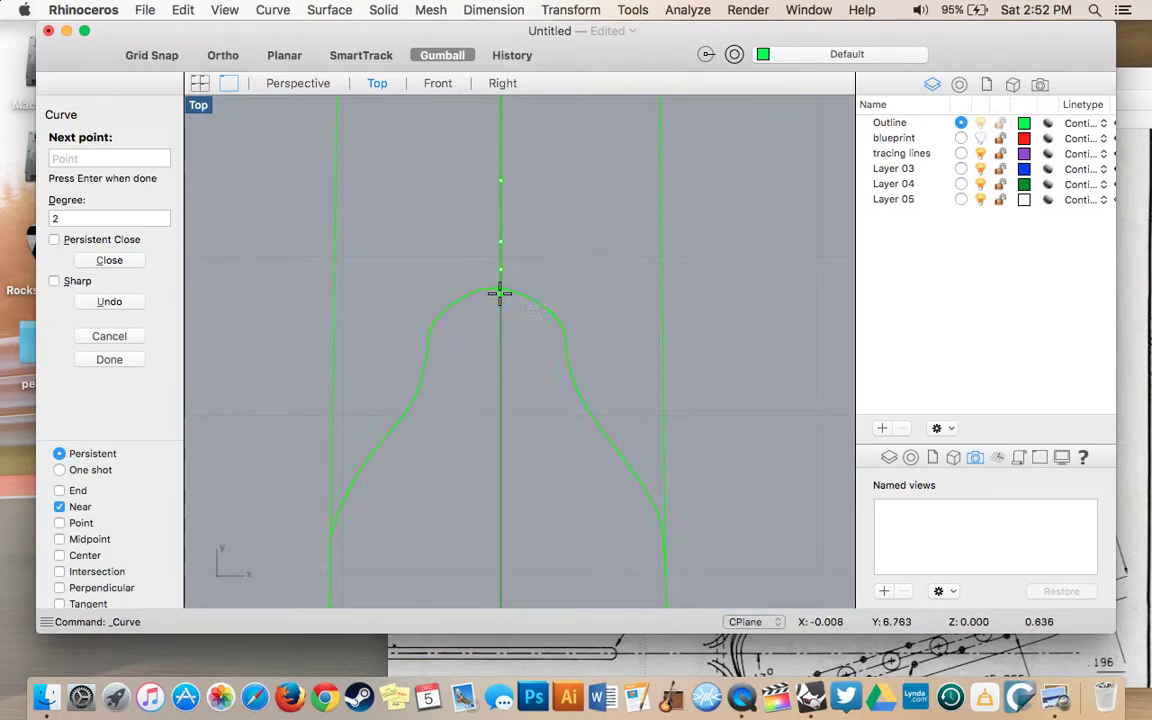
click(128, 365)
- Inspect the new neck-back curve in the perspective view and hide the tracing lines layer
click(301, 86)
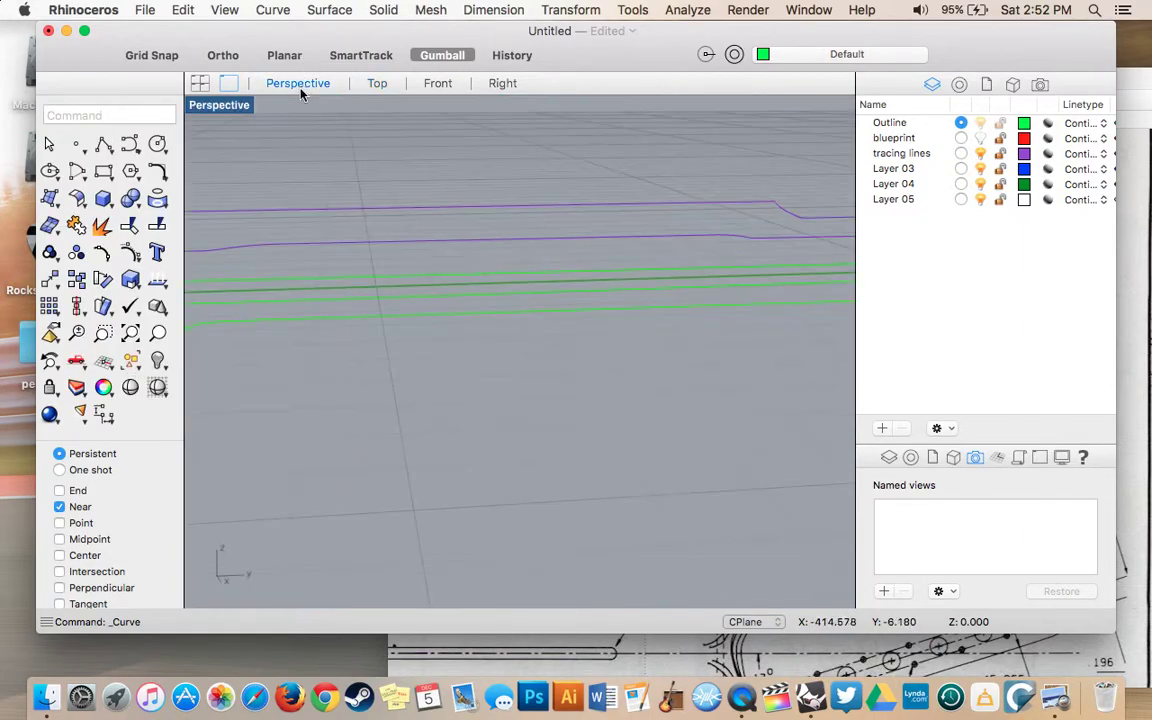
scroll(378, 229, right, 3)
scroll(378, 235, left, 10)
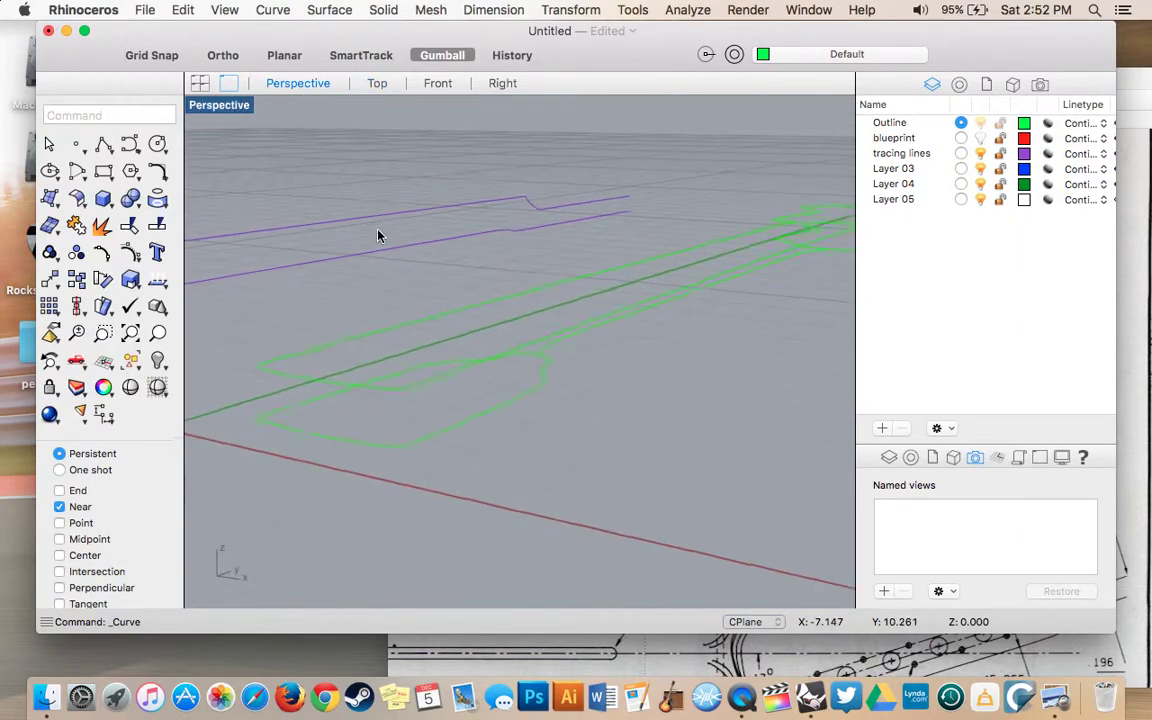
scroll(380, 236, down, 10)
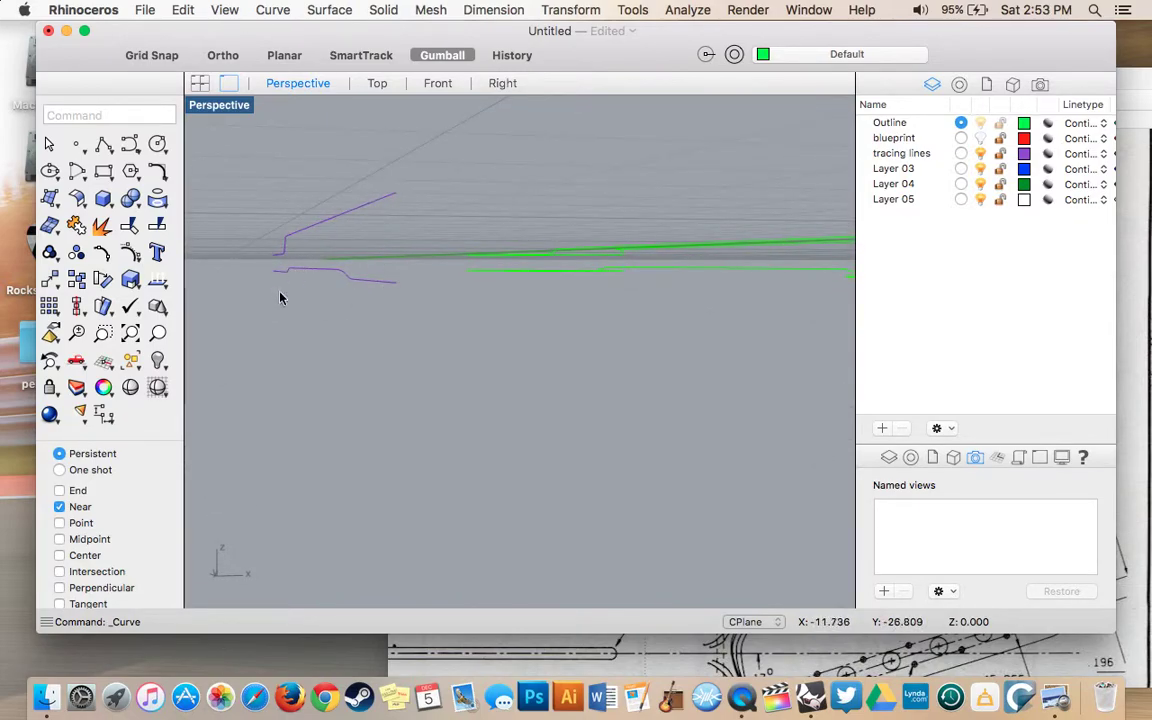
scroll(482, 310, down, 10)
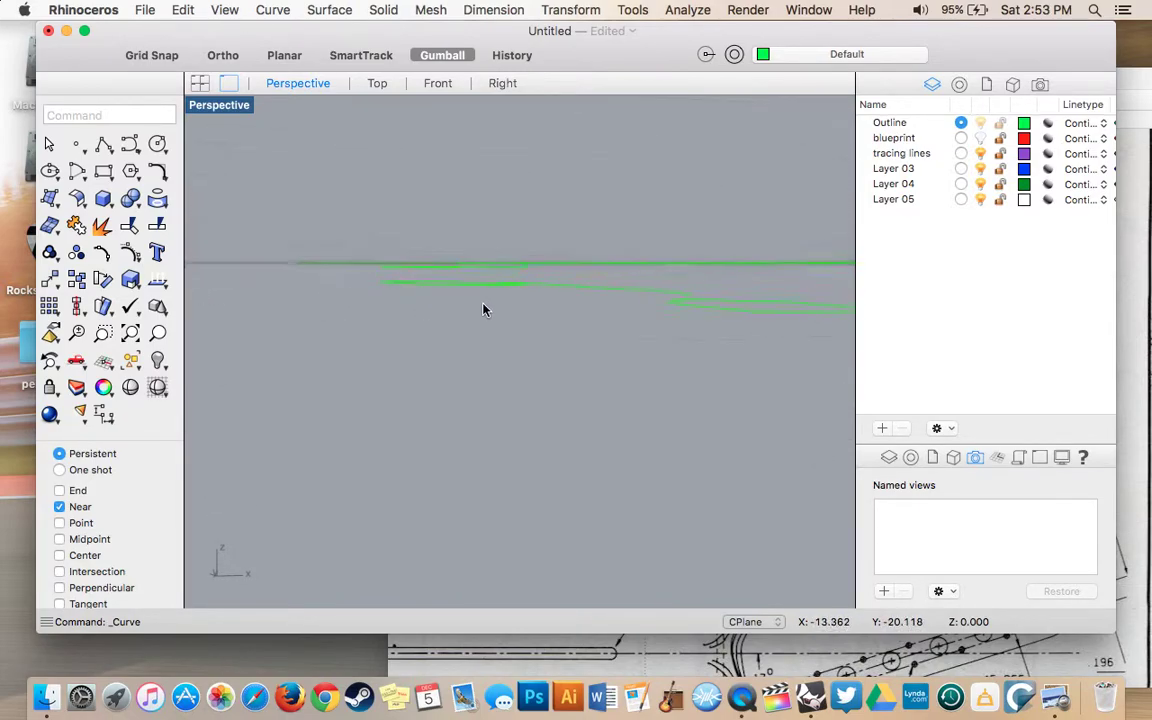
scroll(482, 310, down, 10)
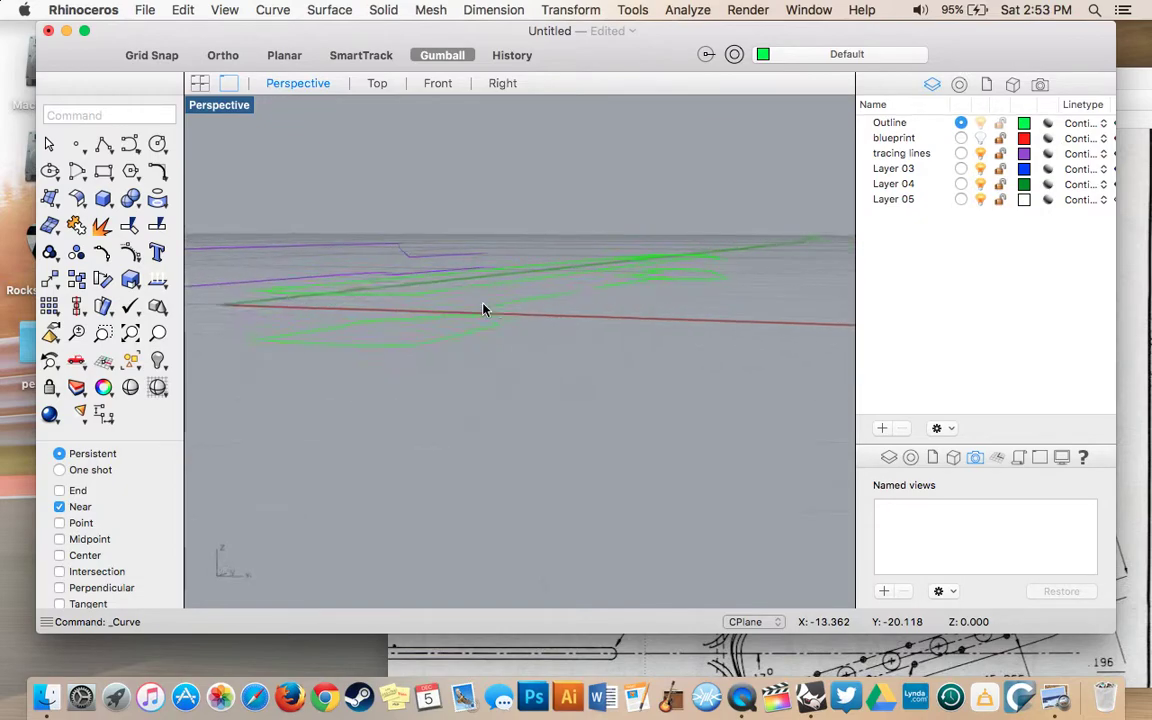
click(981, 154)
- Draw a vertical polyline about 0.635 long on the centerline, joining the upper and lower outlines at the heel end of the neck
scroll(549, 404, down, 5)
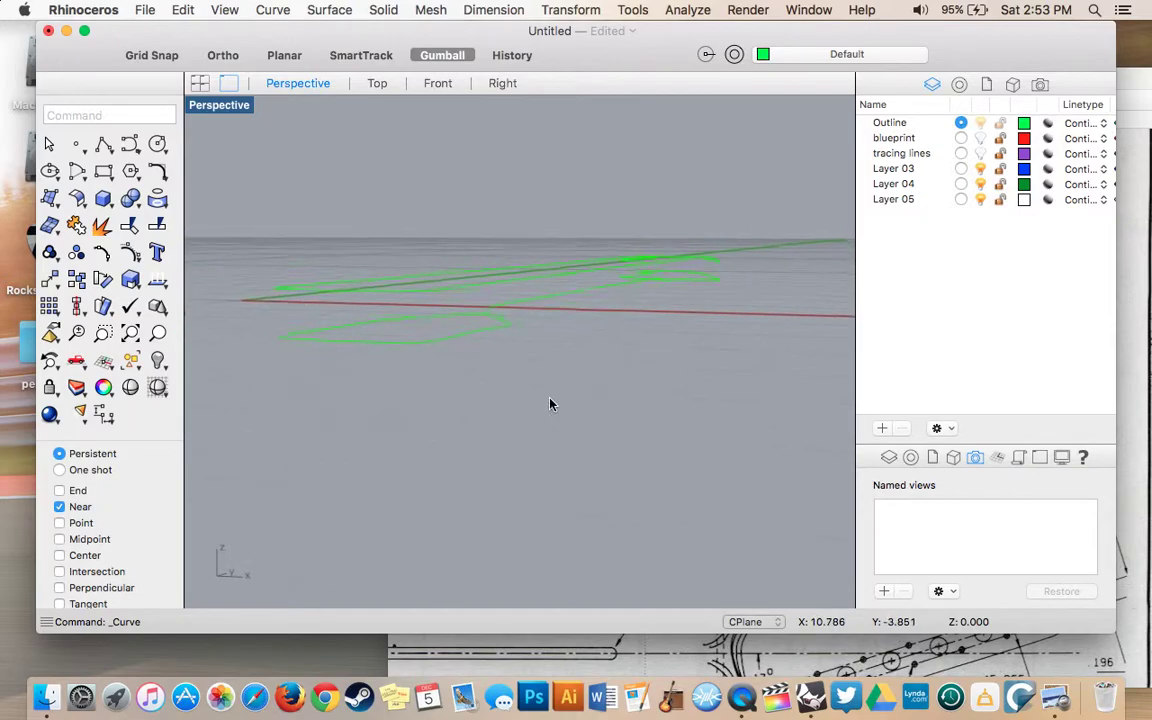
scroll(549, 404, down, 10)
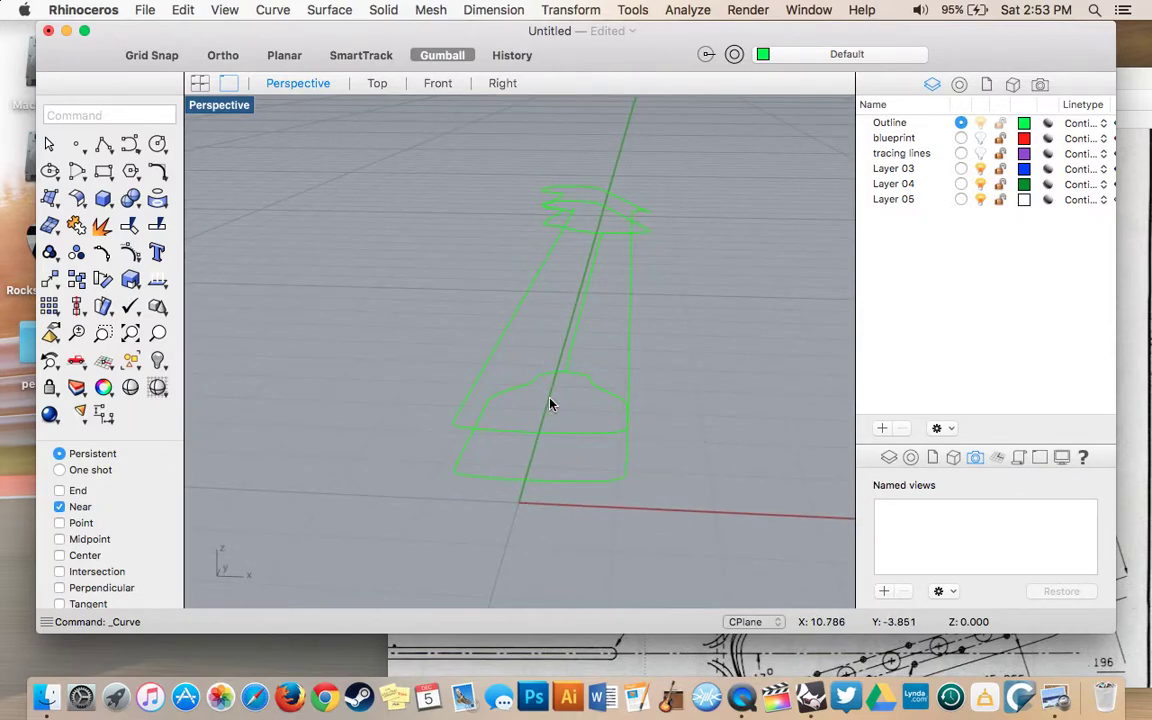
scroll(549, 404, left, 5)
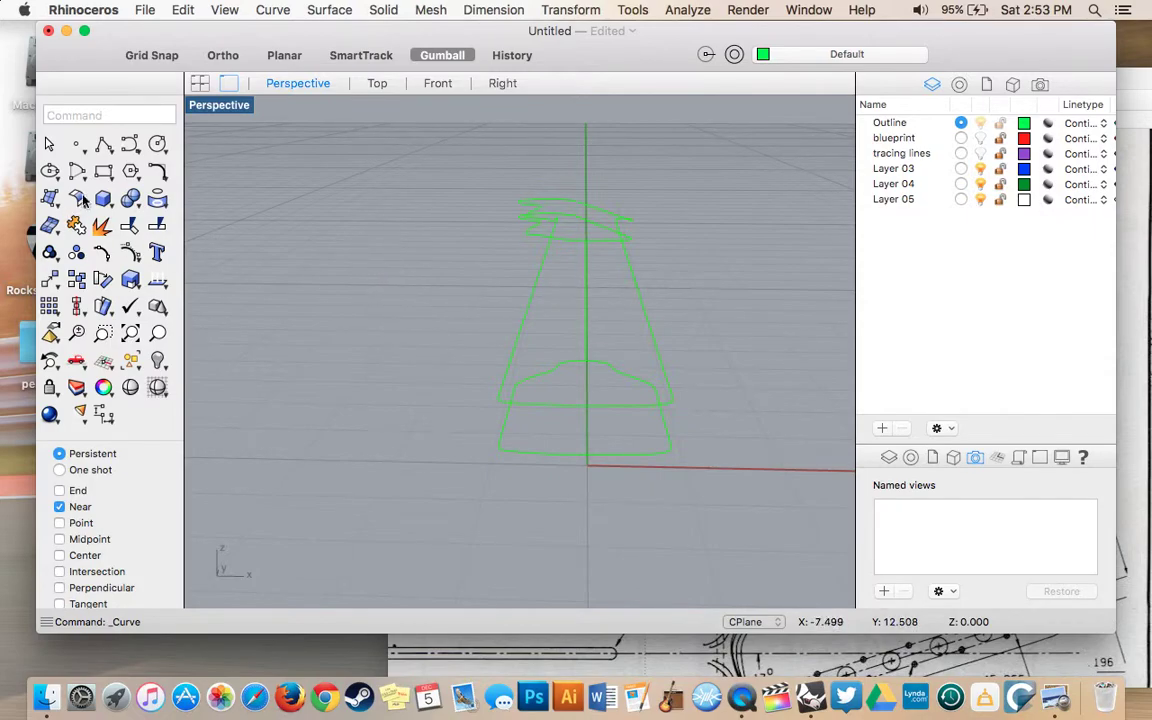
click(98, 149)
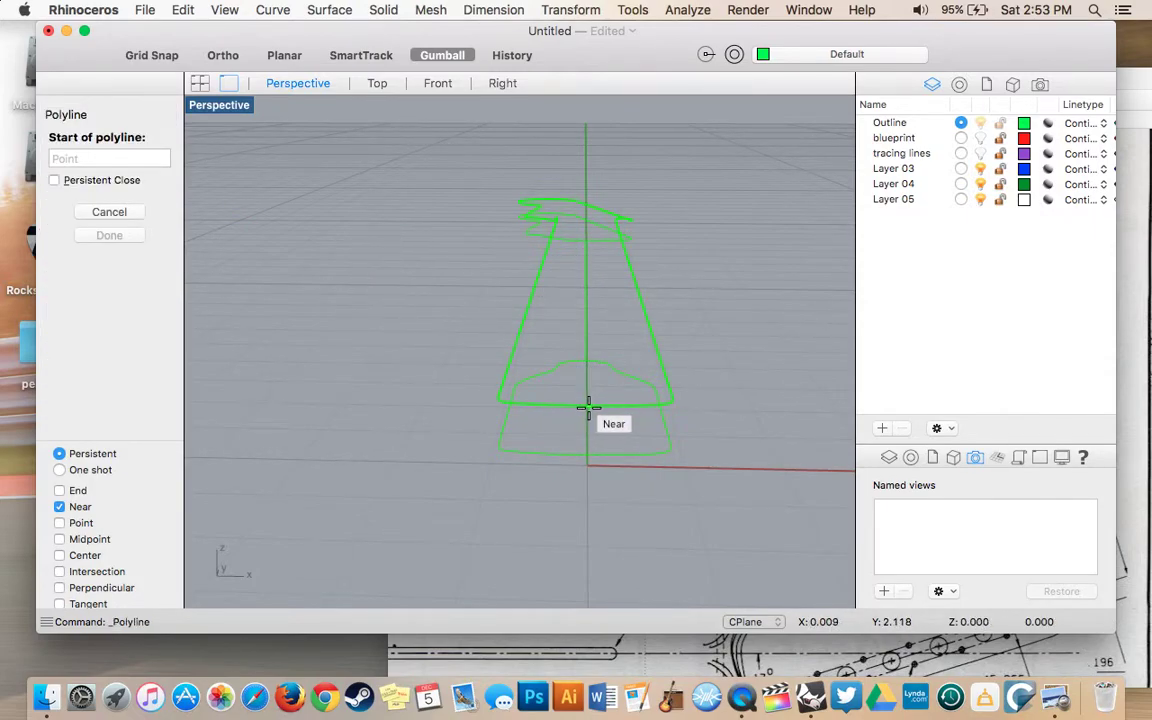
click(588, 407)
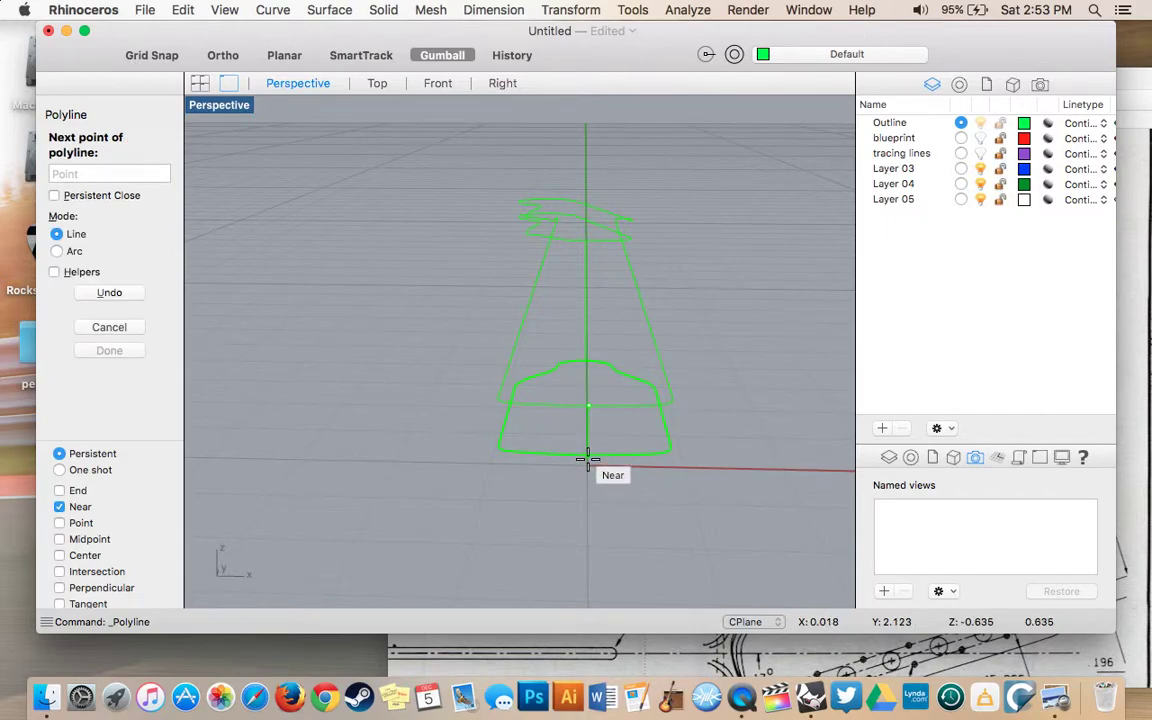
click(588, 460)
key(Return)
scroll(588, 463, up, 5)
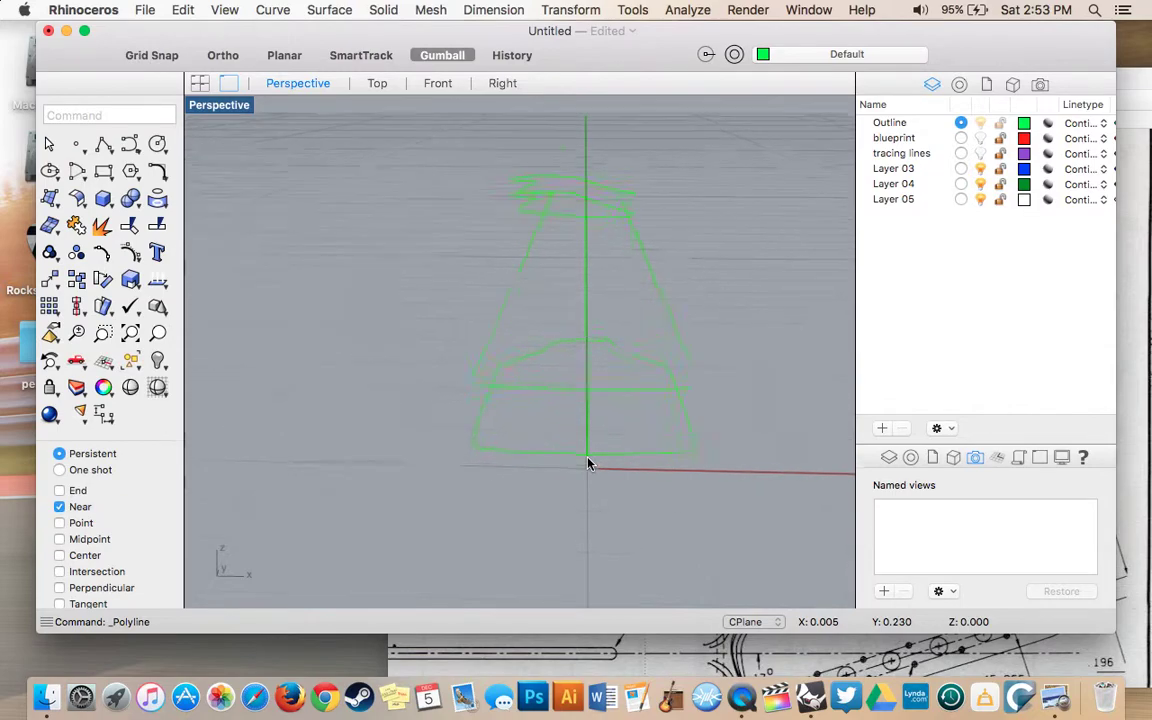
scroll(588, 463, down, 6)
right_drag(588, 463, 579, 464)
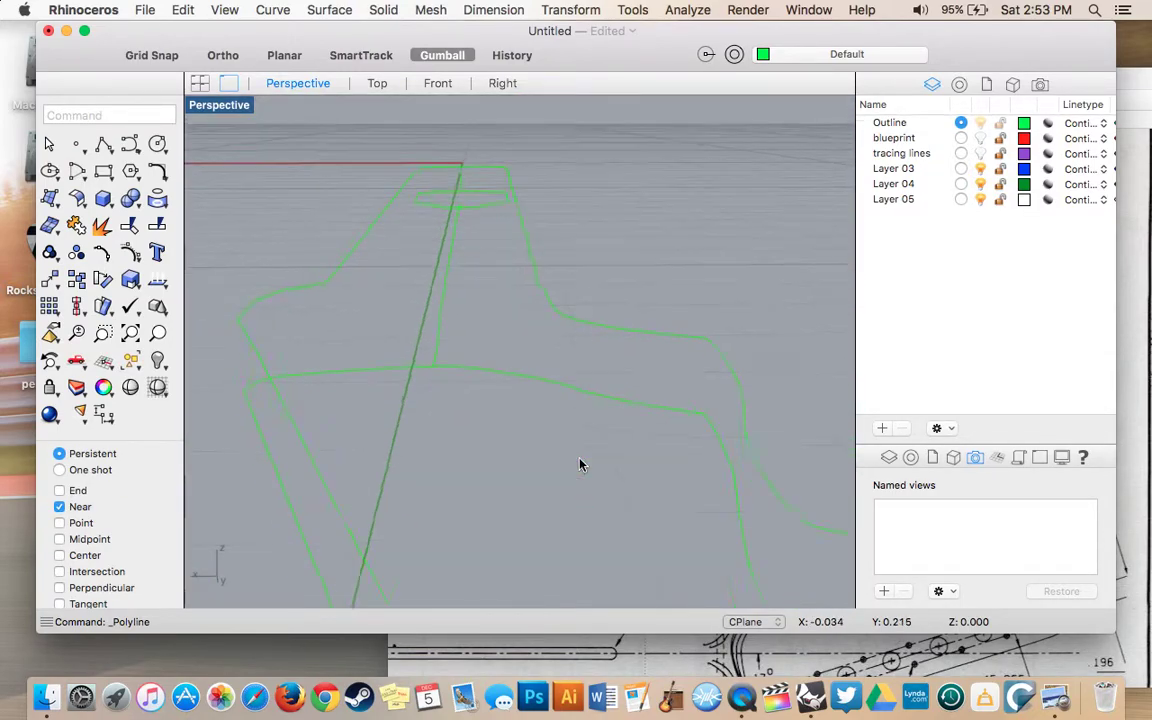
- Draw a single-segment polyline joining the upper and lower outlines at the rounded end of the headstock
scroll(579, 472, down, 10)
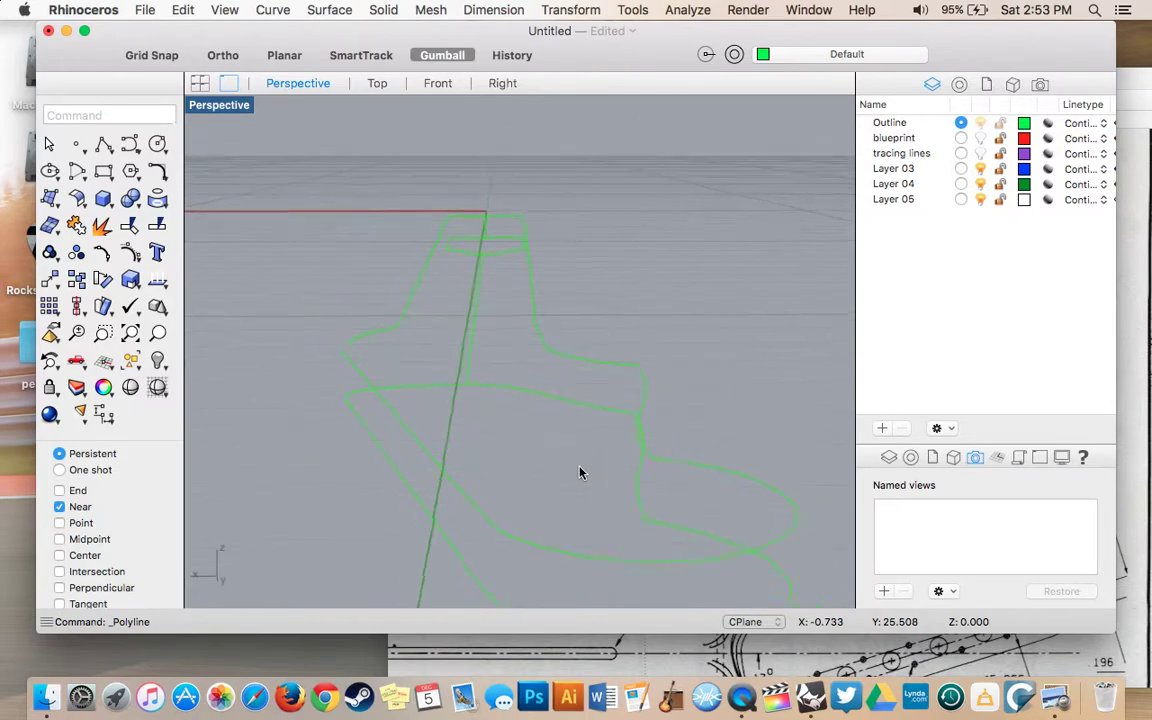
scroll(580, 471, up, 3)
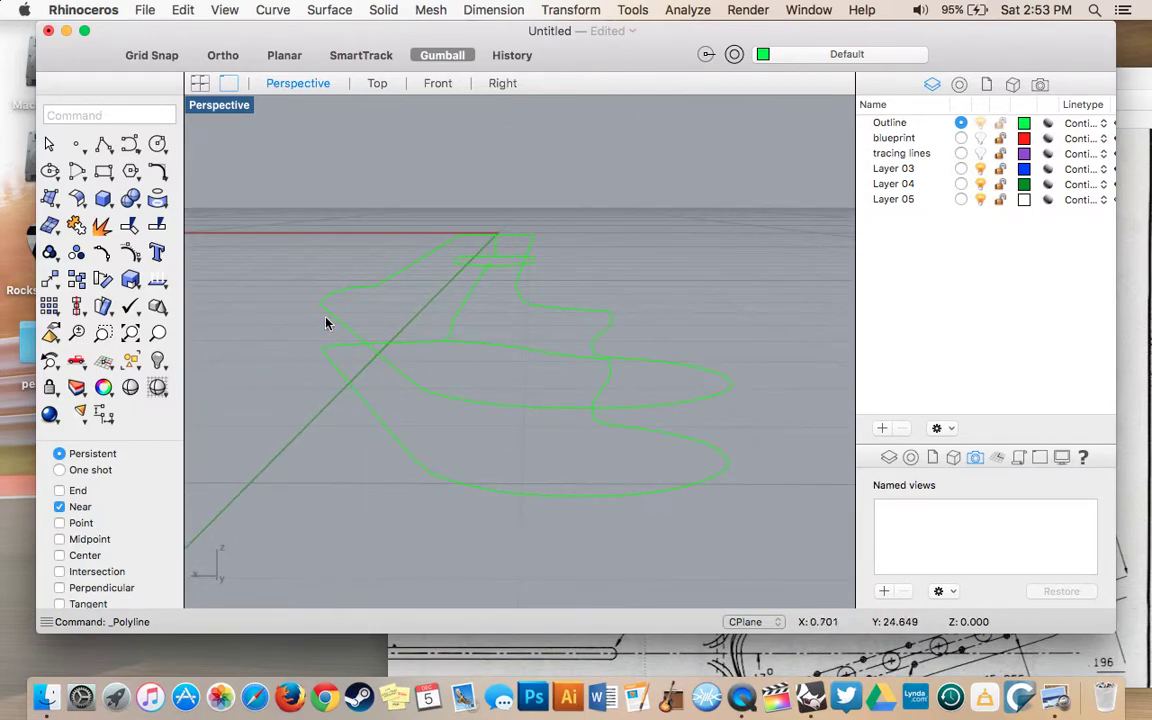
click(102, 143)
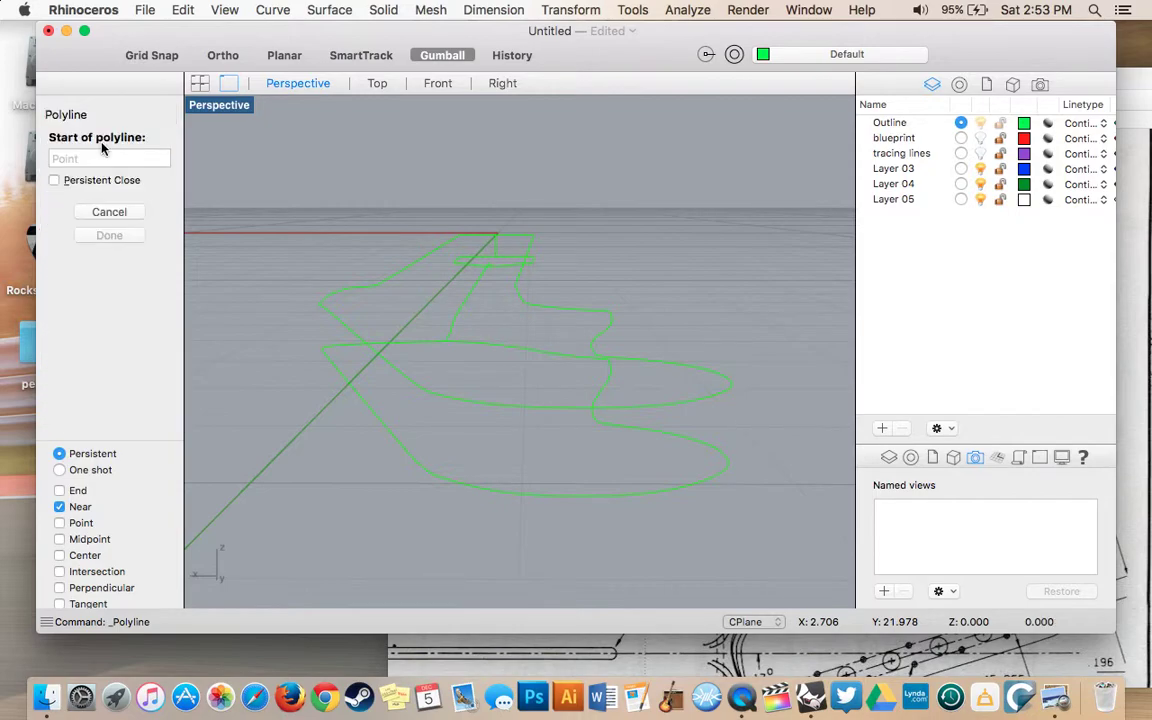
click(543, 407)
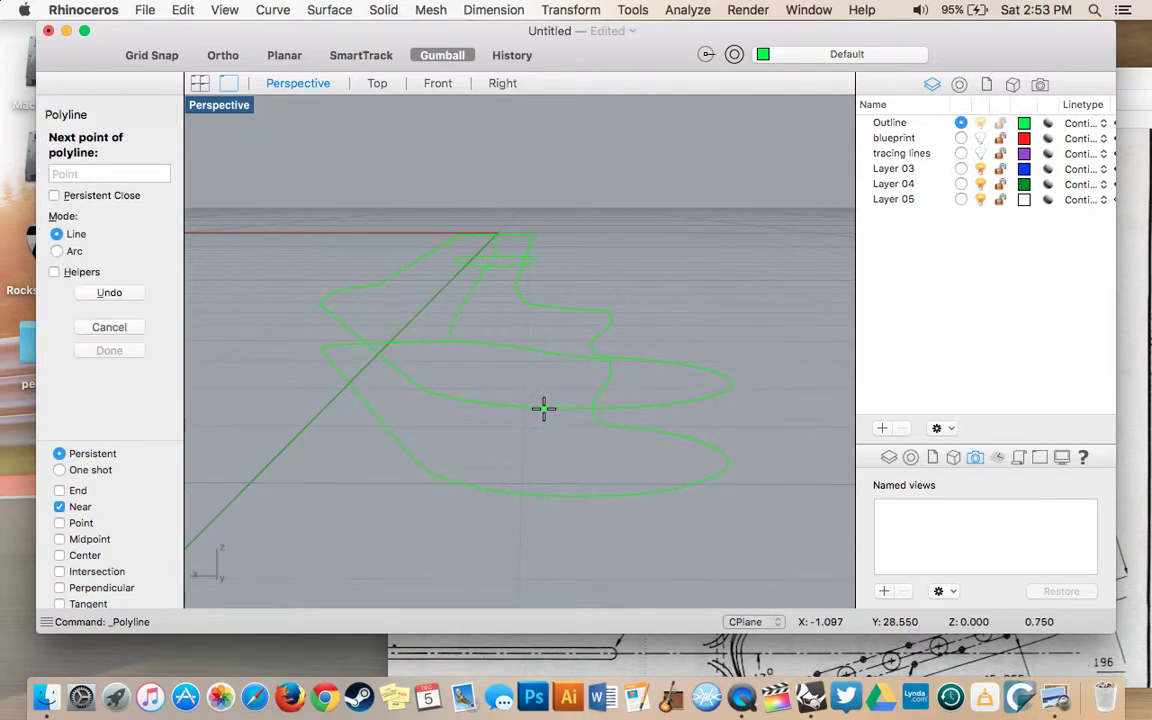
click(544, 493)
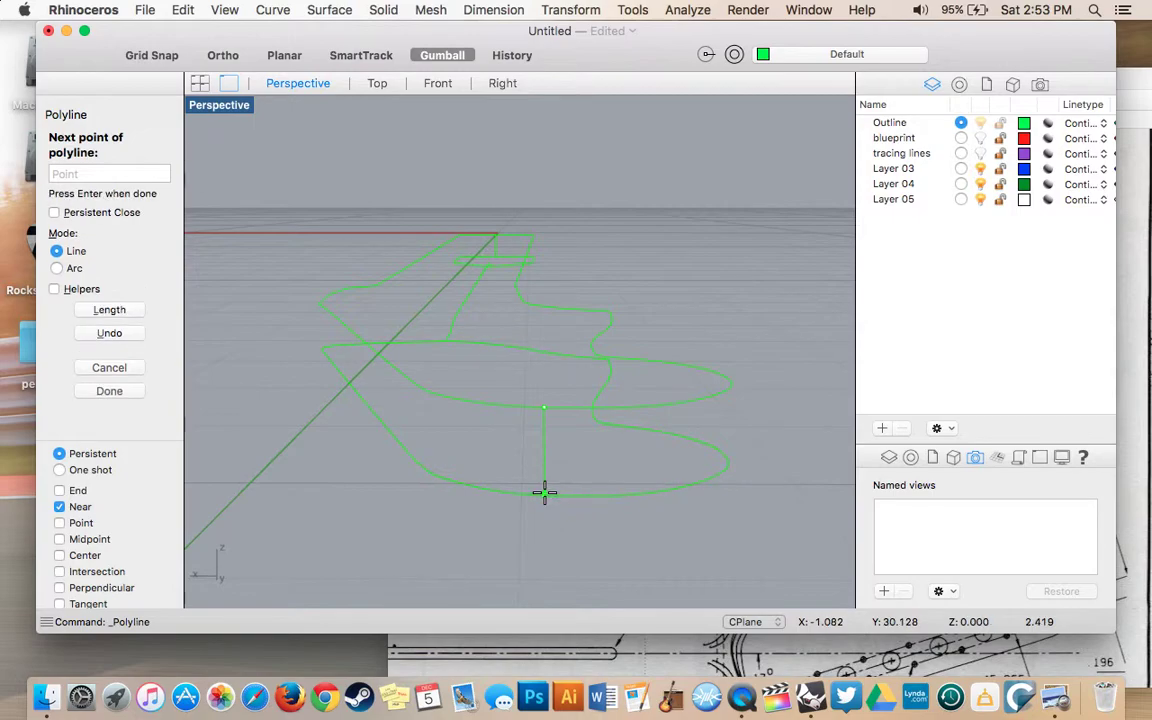
key(Return)
- Inspect the neck wireframe in the perspective view from its side and from the heel end
scroll(496, 458, left, 10)
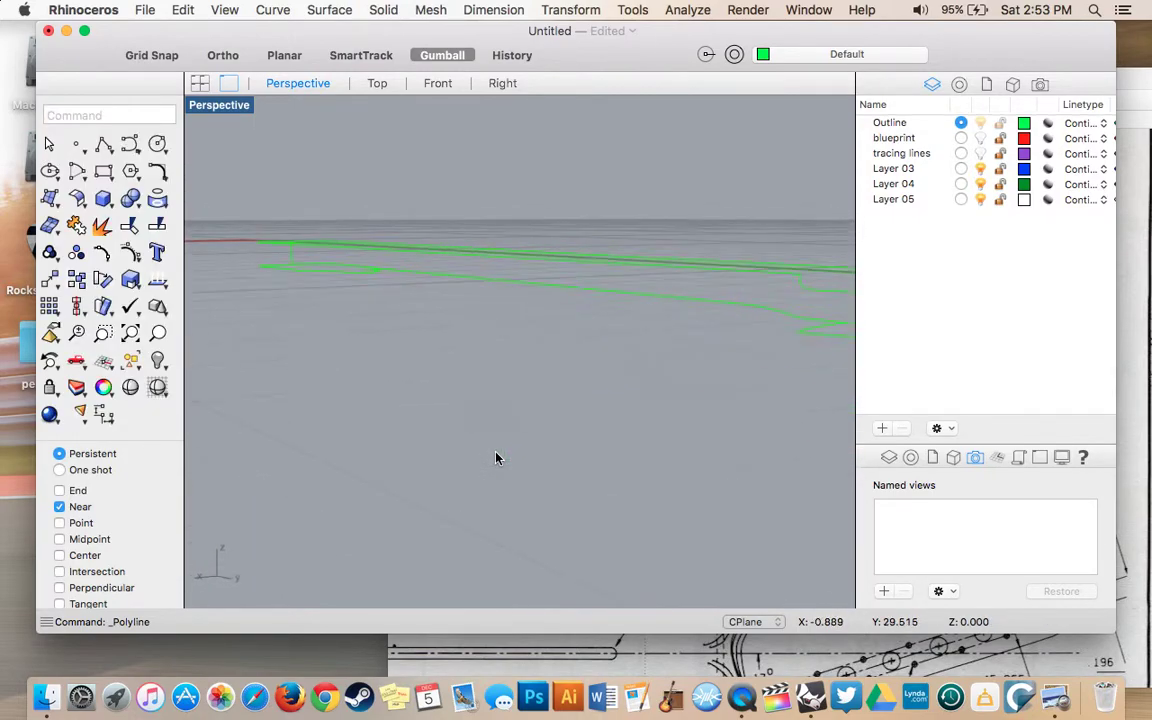
scroll(496, 458, up, 10)
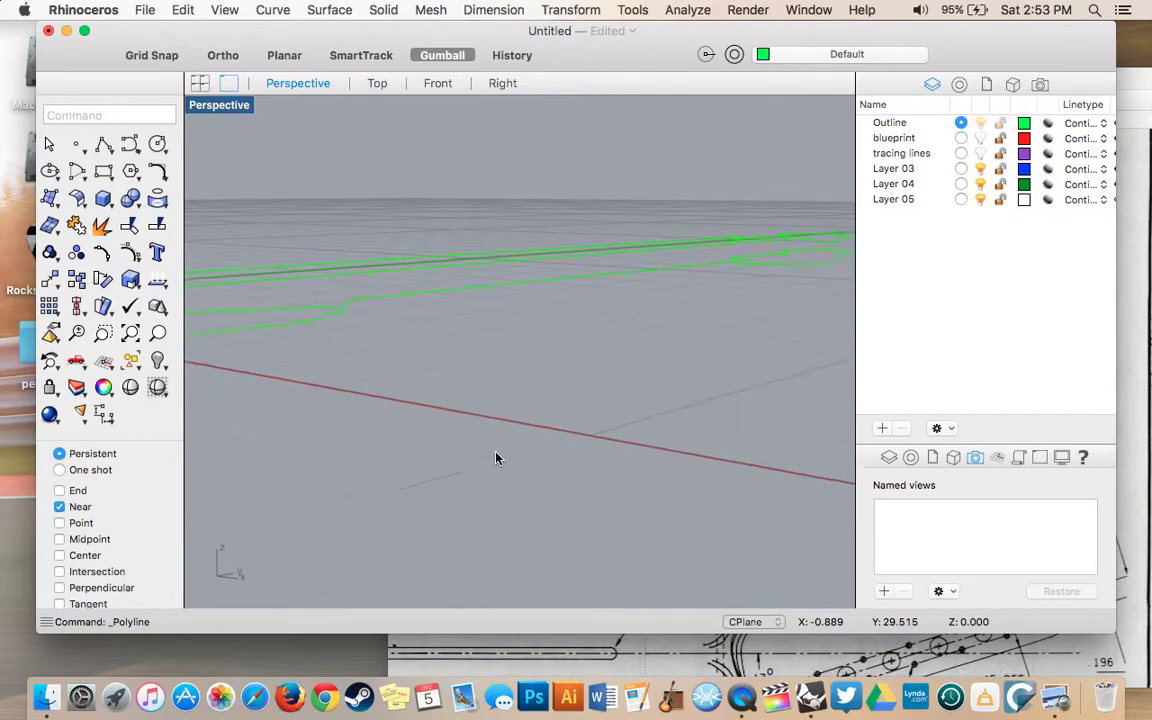
scroll(496, 458, left, 10)
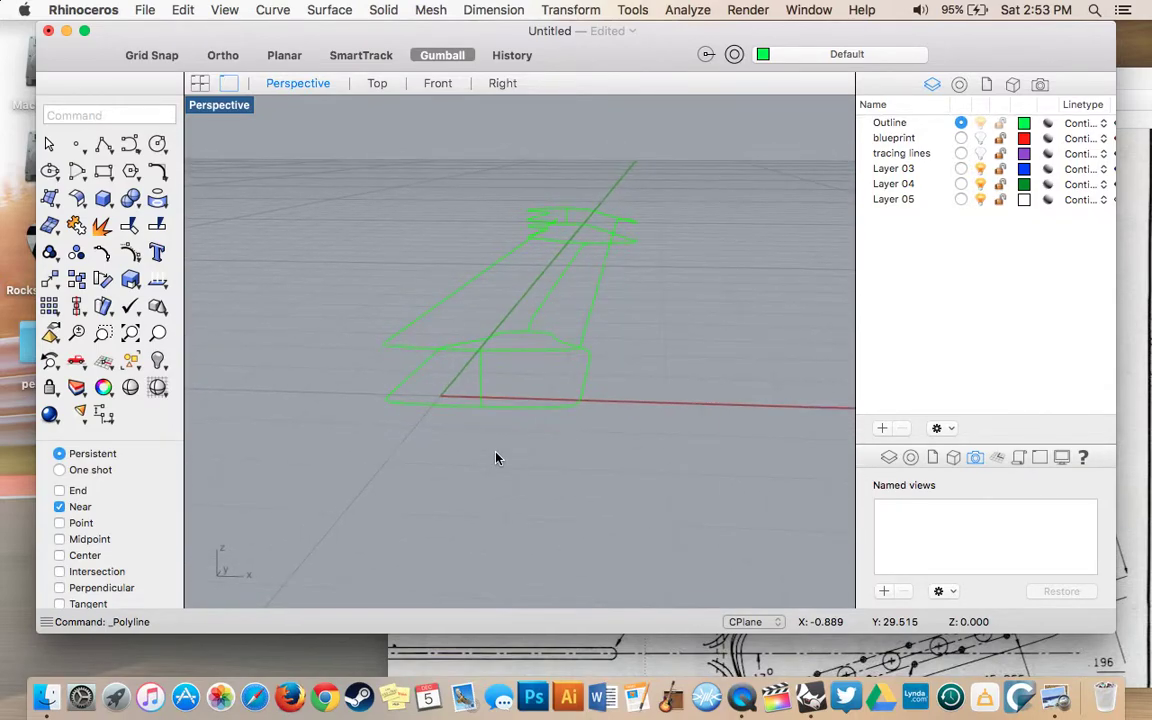
scroll(496, 458, down, 8)
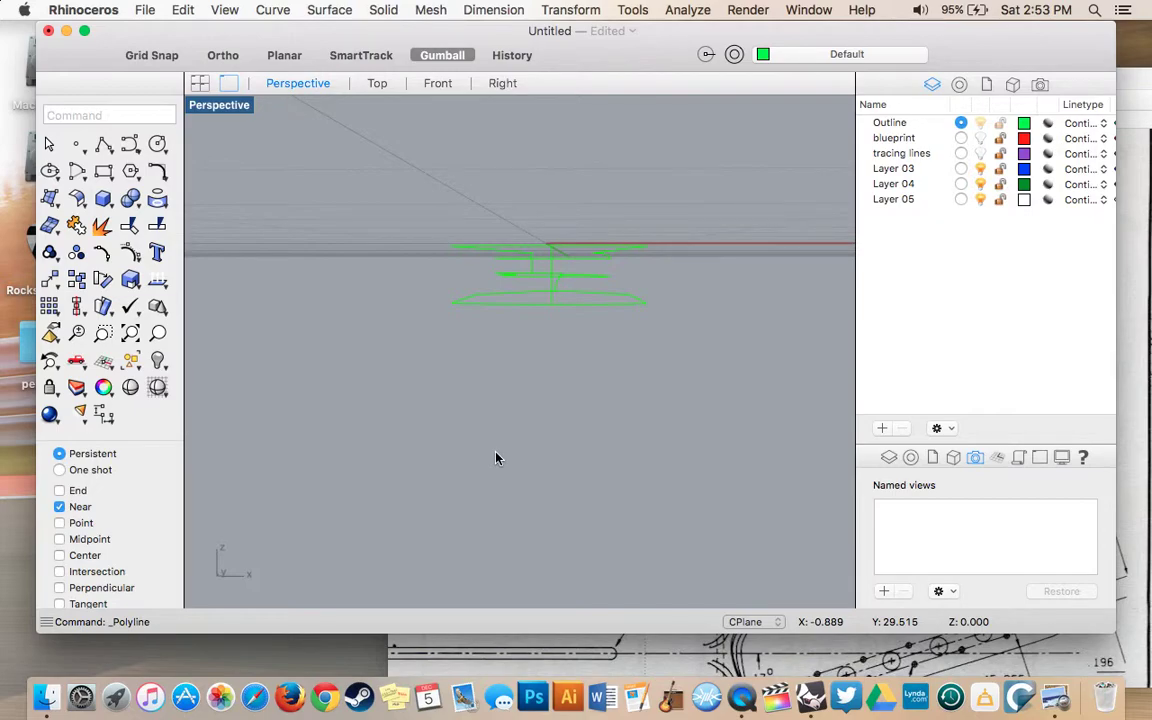
scroll(699, 308, up, 8)
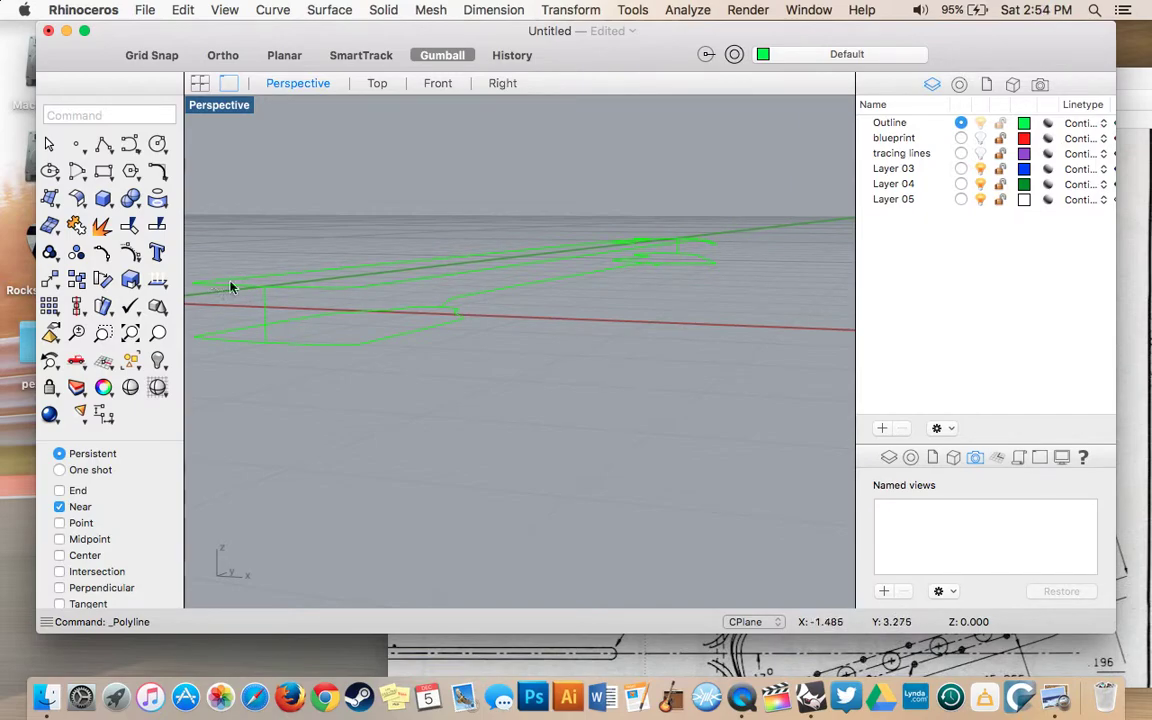
scroll(525, 389, up, 5)
scroll(525, 389, down, 3)
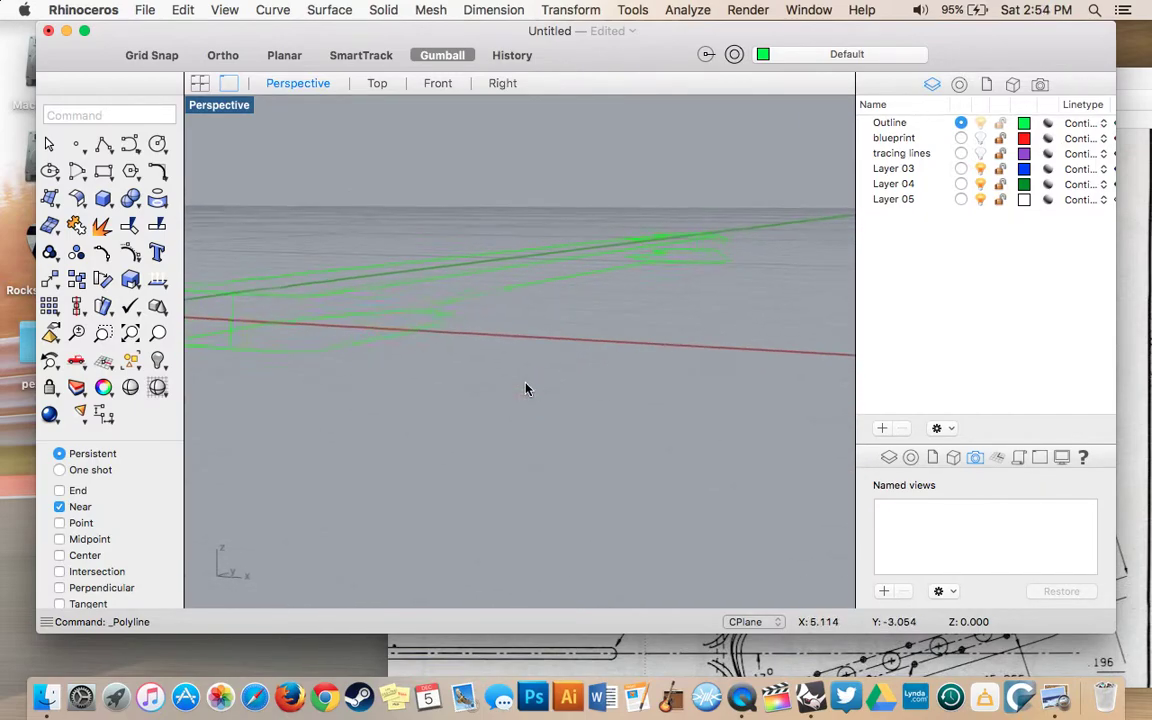
scroll(525, 389, up, 5)
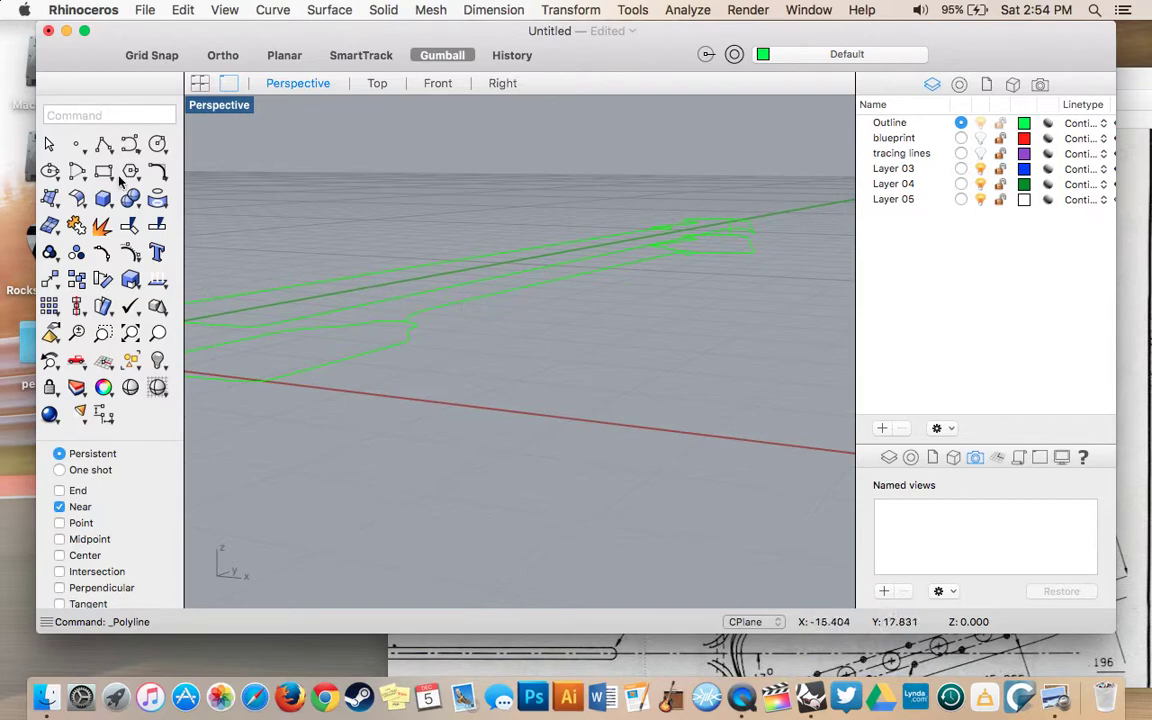
- Examine the upper and lower outlines and the connecting edges close up in the front view
click(444, 86)
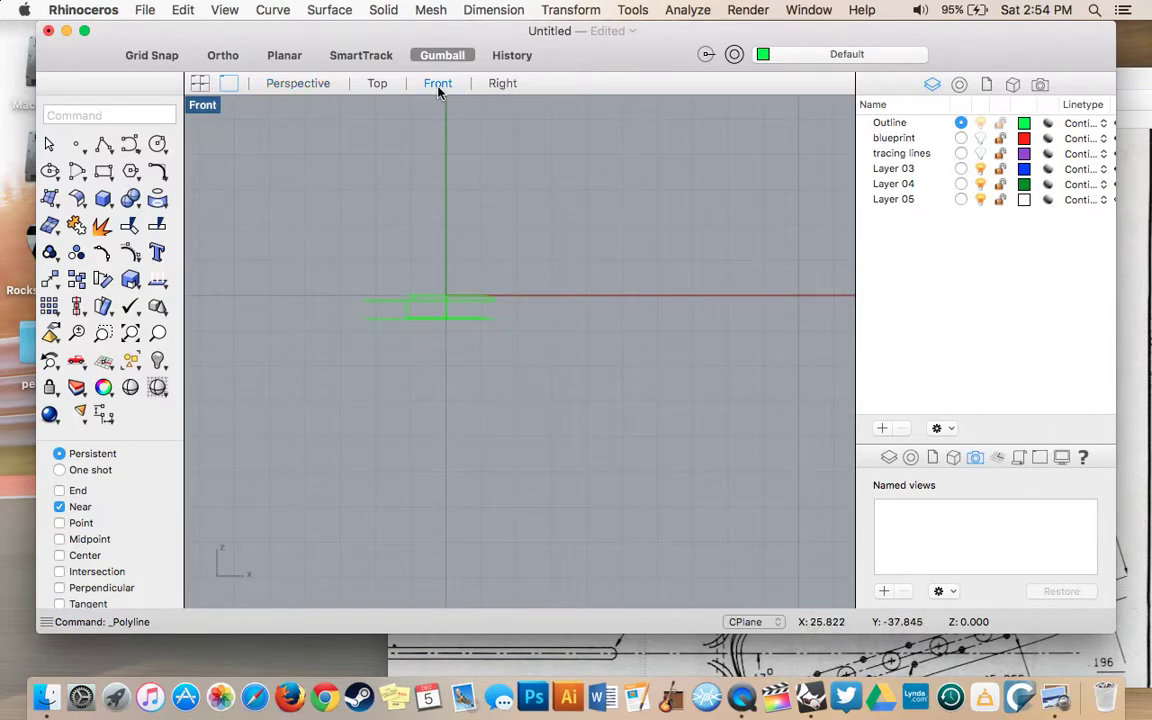
scroll(465, 316, up, 3)
scroll(465, 319, up, 5)
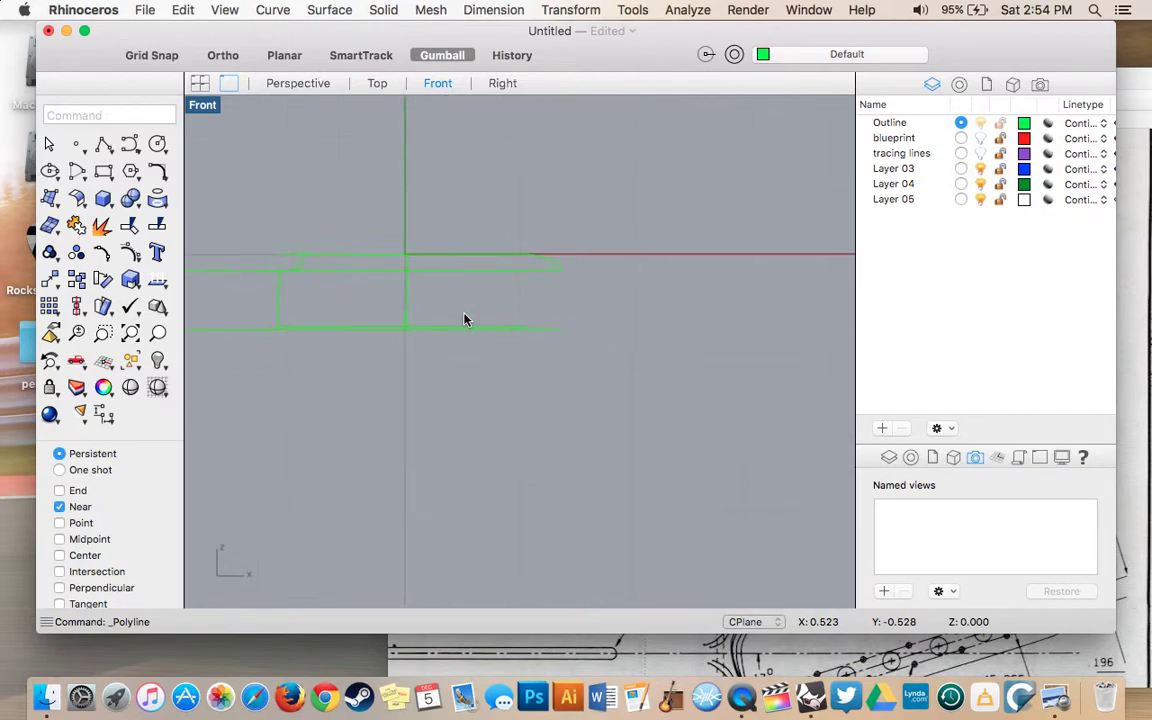
scroll(465, 319, up, 4)
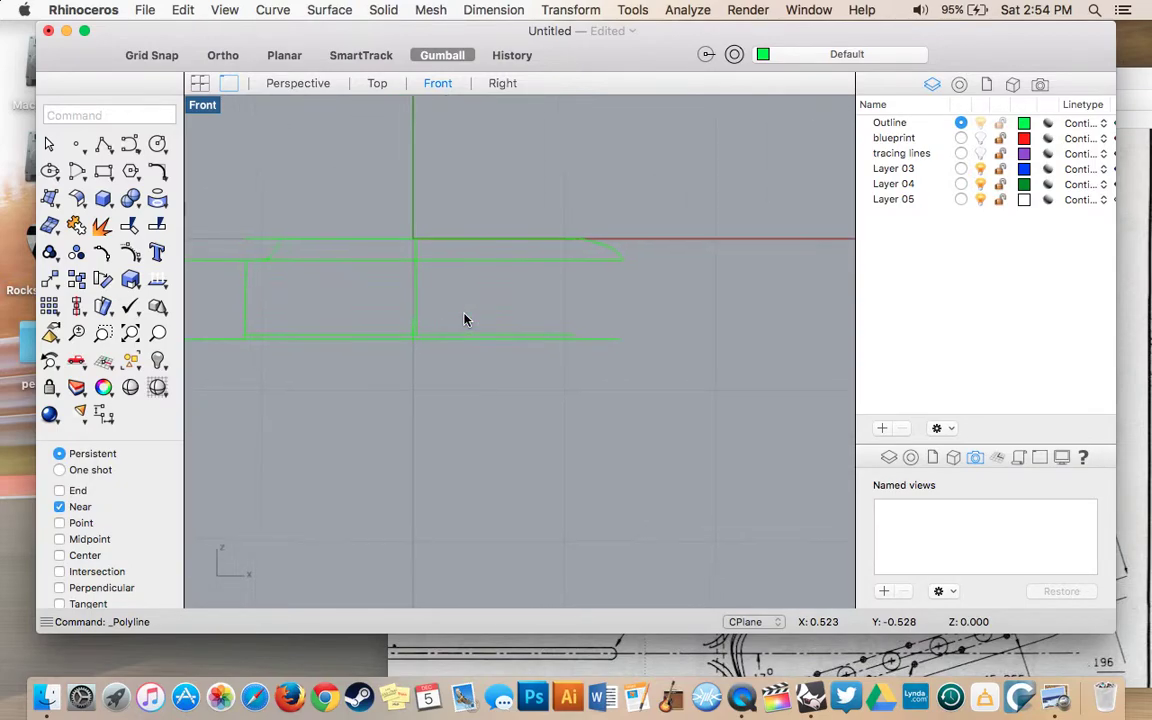
scroll(465, 319, up, 2)
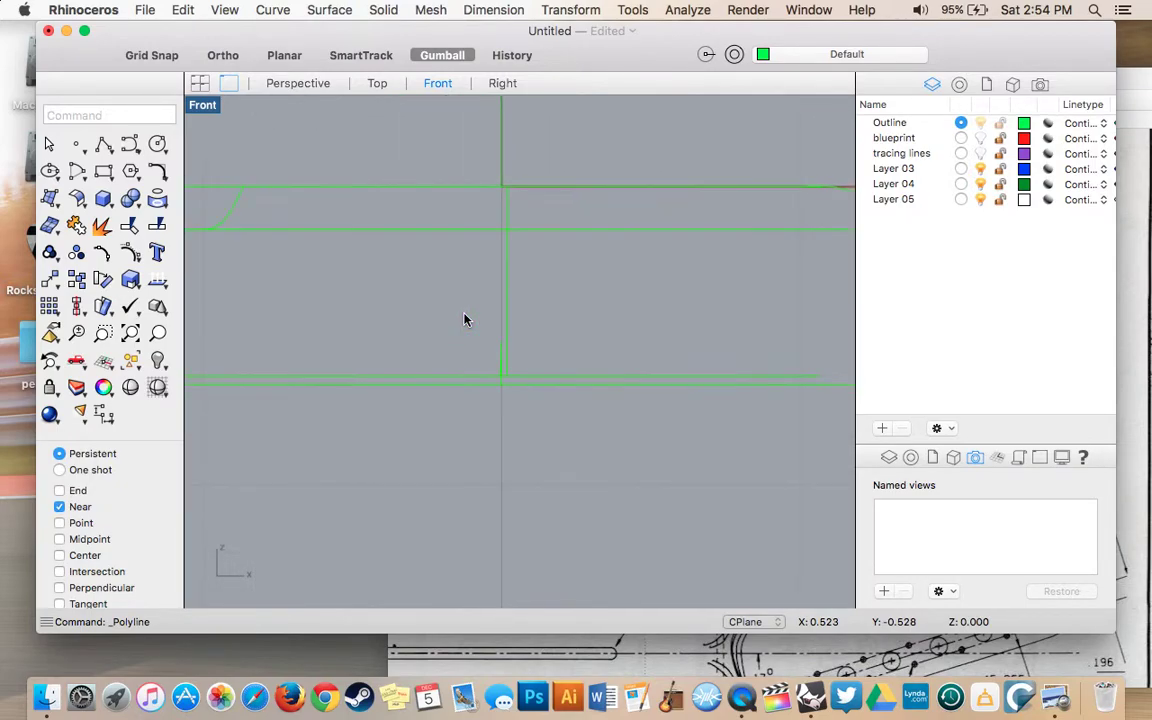
scroll(472, 320, left, 5)
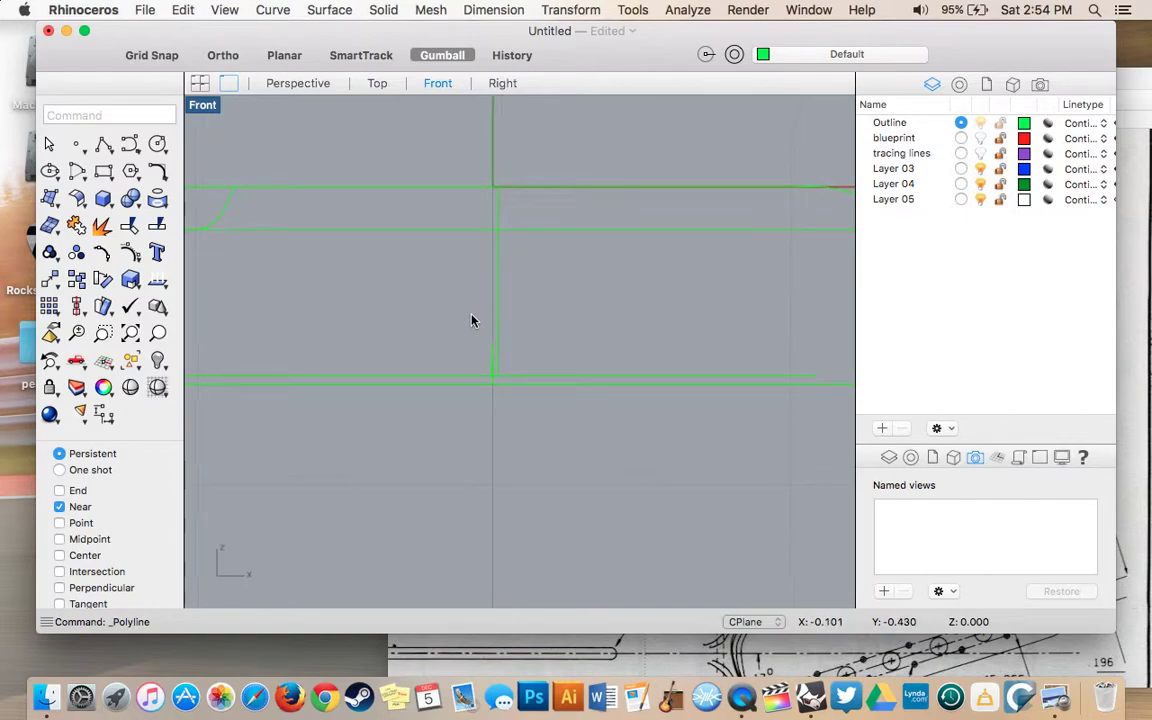
scroll(472, 321, down, 2)
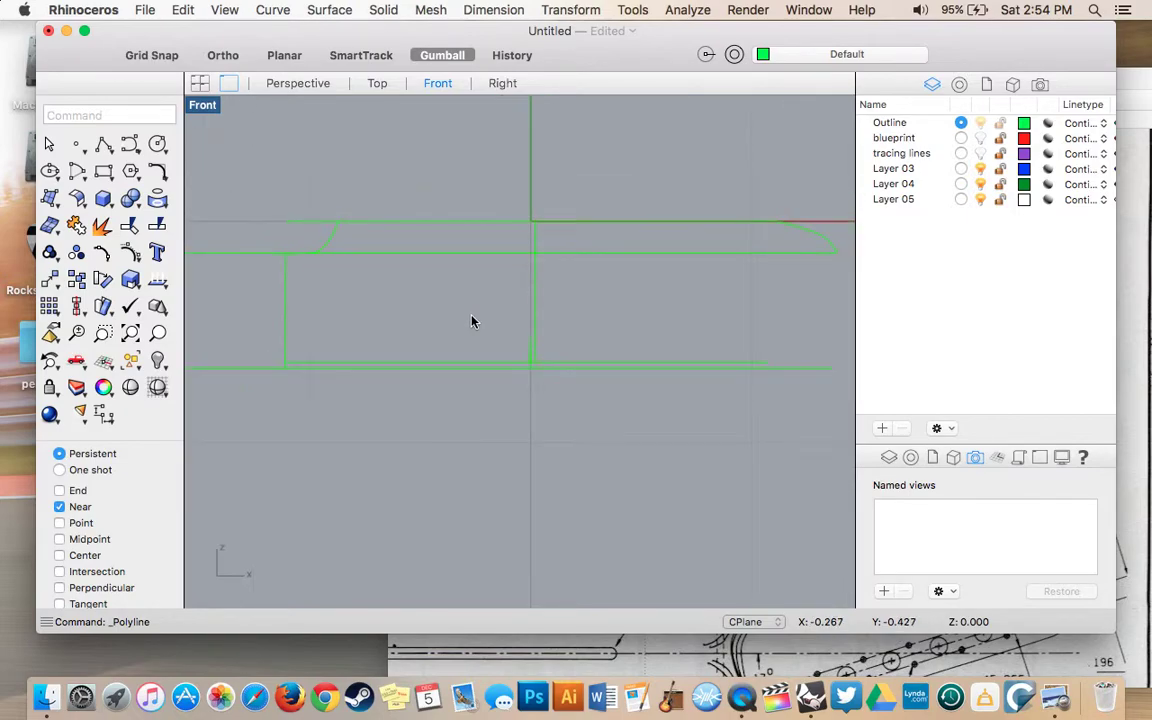
- Select the upper neck outline to check its extent in the front, perspective and top views, and clear the selection
click(300, 226)
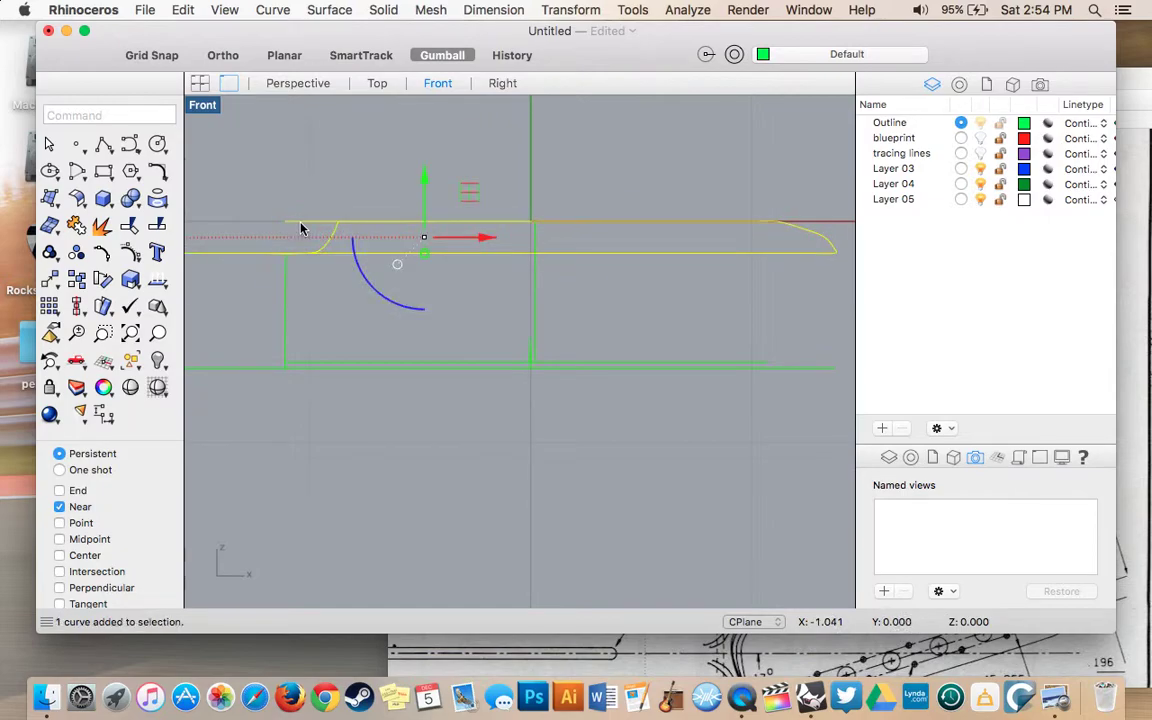
click(297, 83)
scroll(381, 250, left, 5)
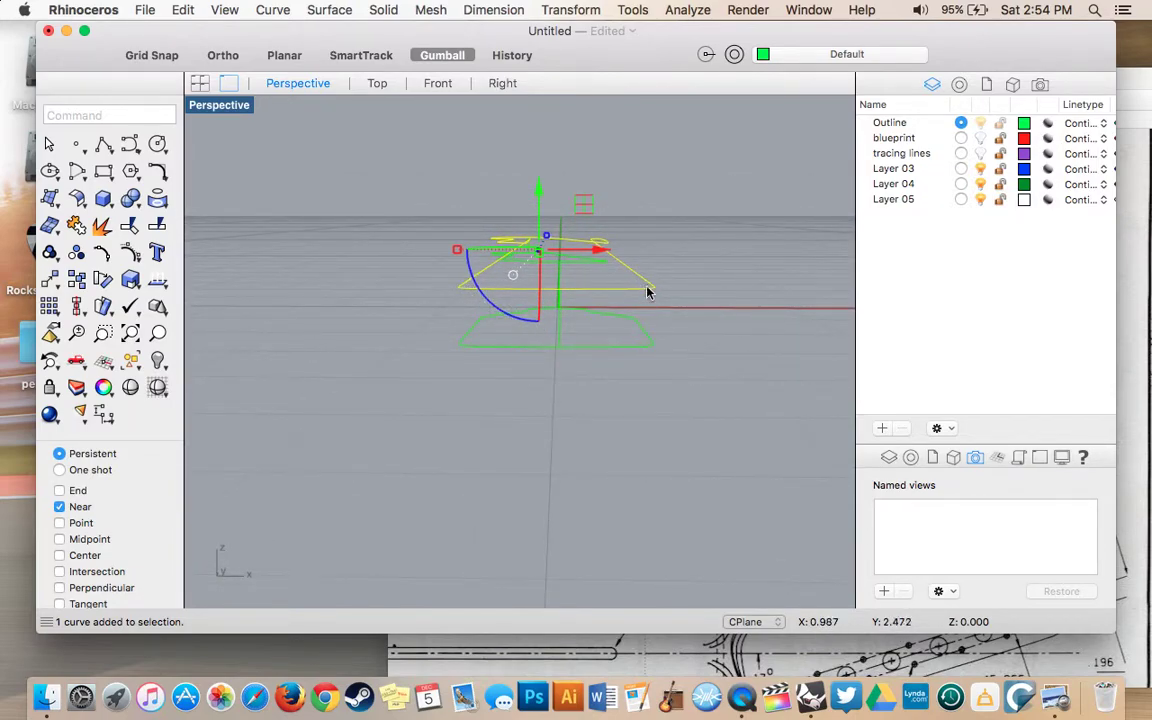
scroll(569, 277, up, 5)
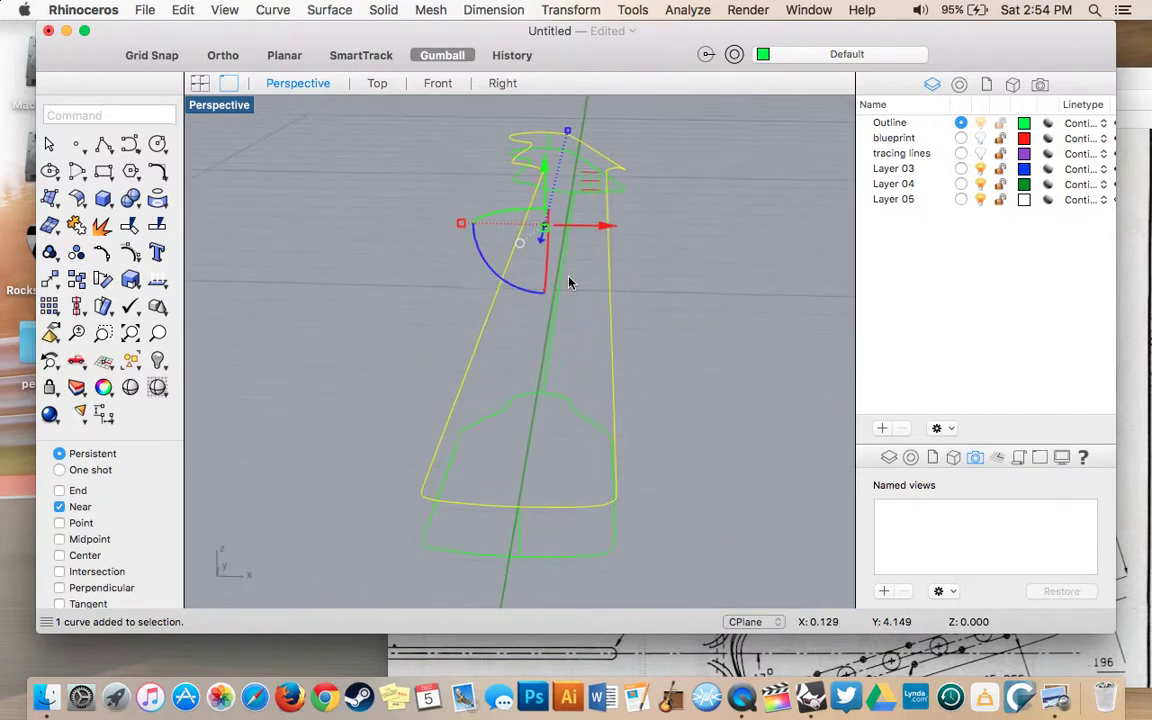
click(376, 83)
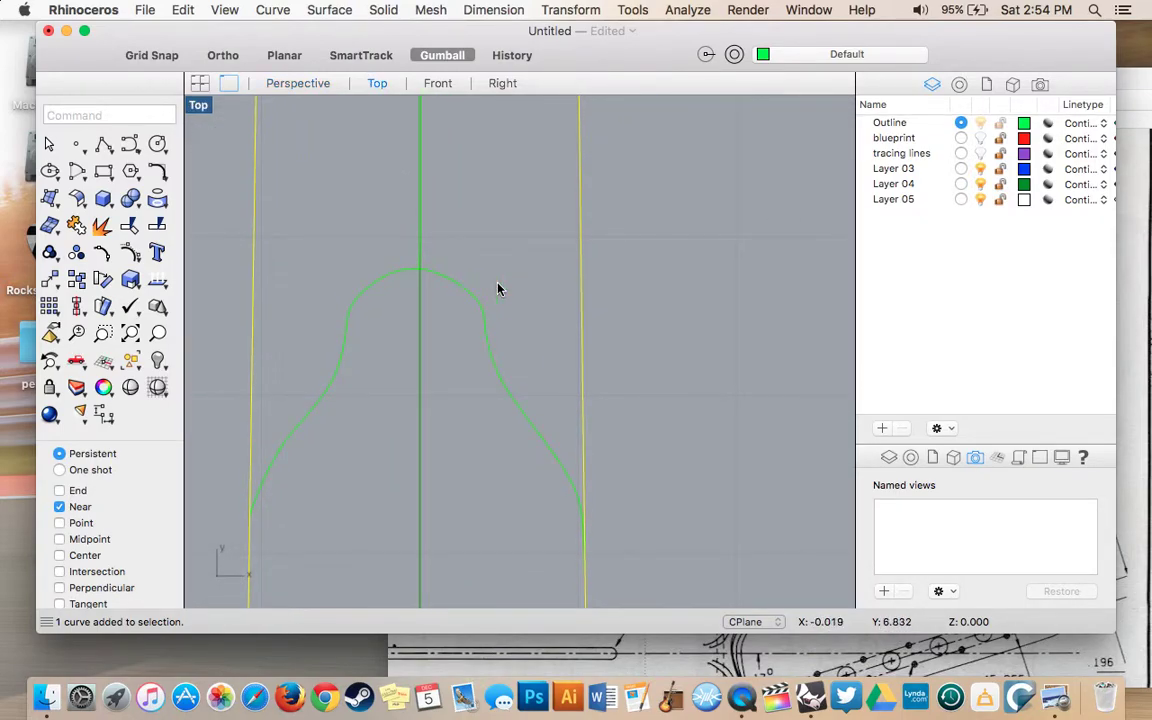
key(Escape)
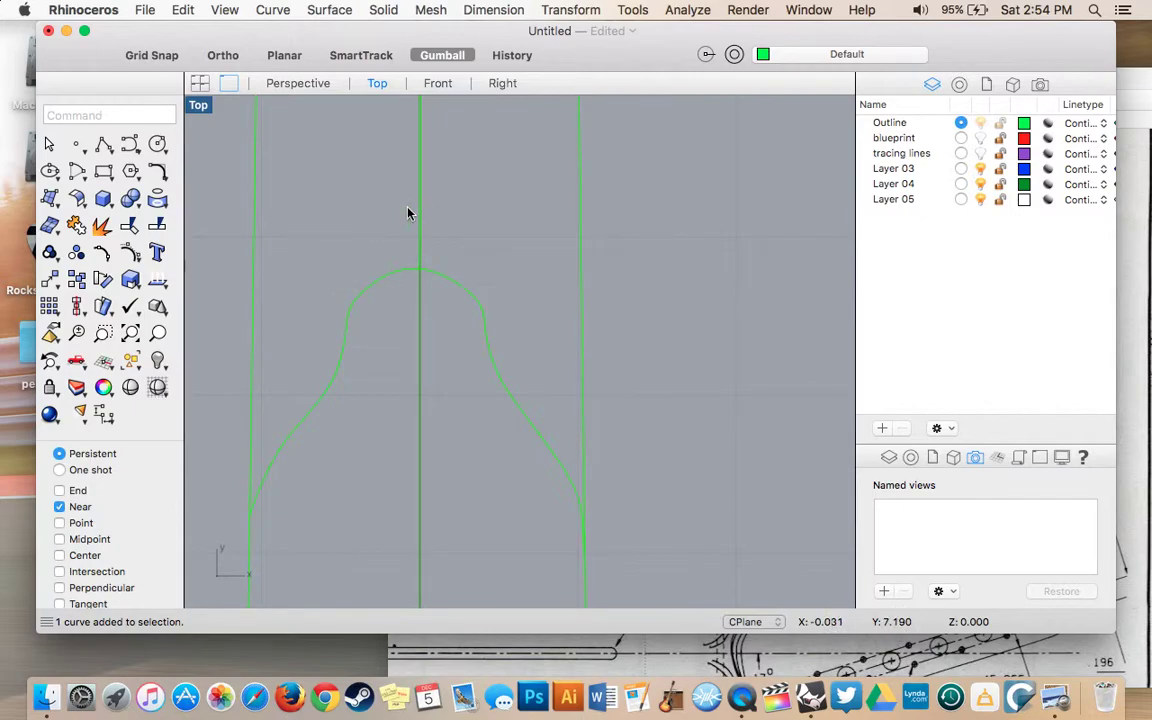
- Draw a five-point degree 2 curve about 2.07 wide across the neck, edge to edge through the centerline, just past the rounded heel peak
click(131, 256)
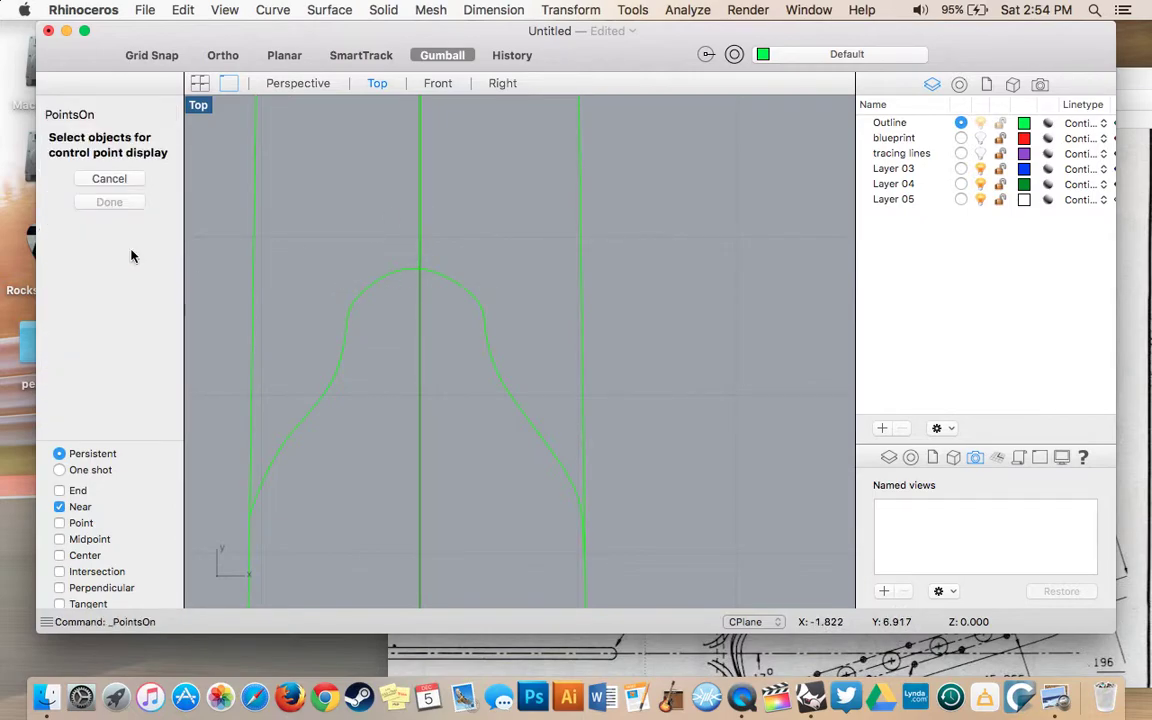
click(119, 179)
click(128, 143)
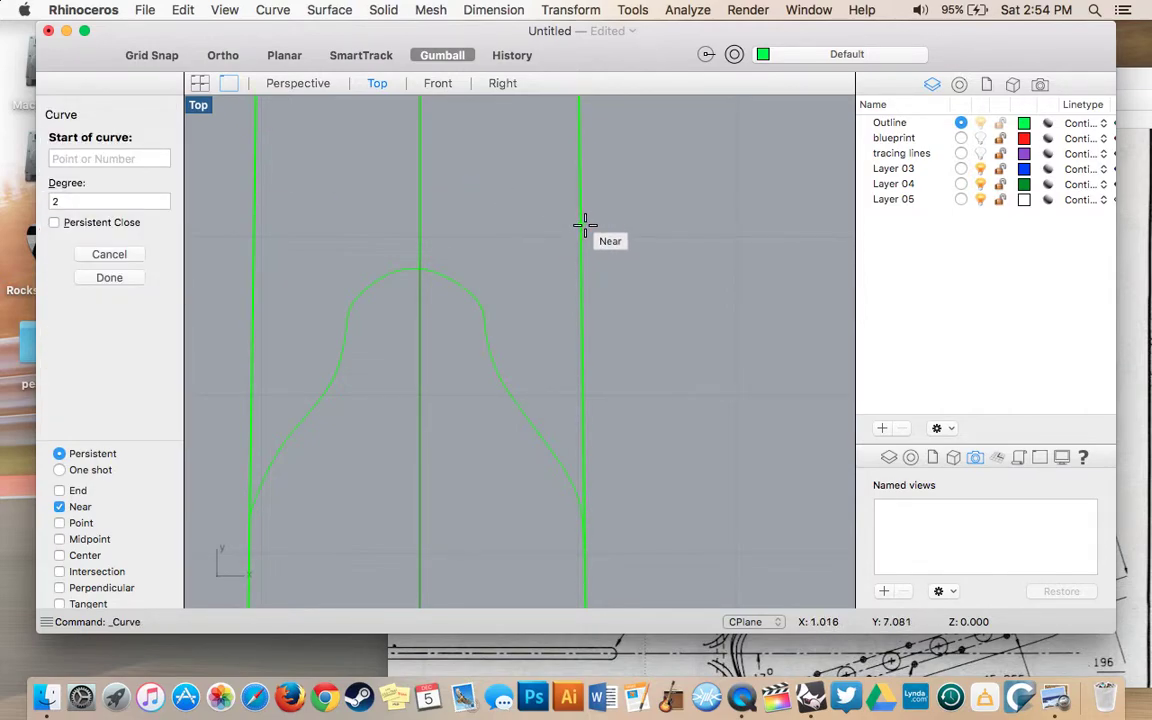
click(583, 224)
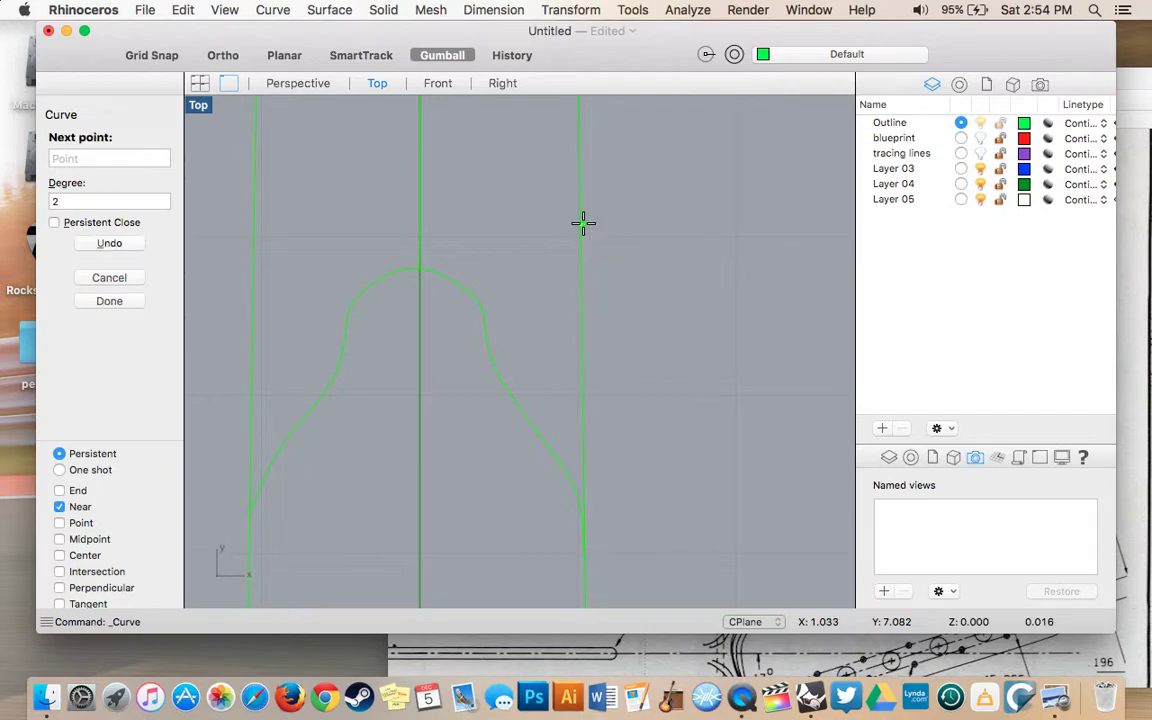
click(509, 224)
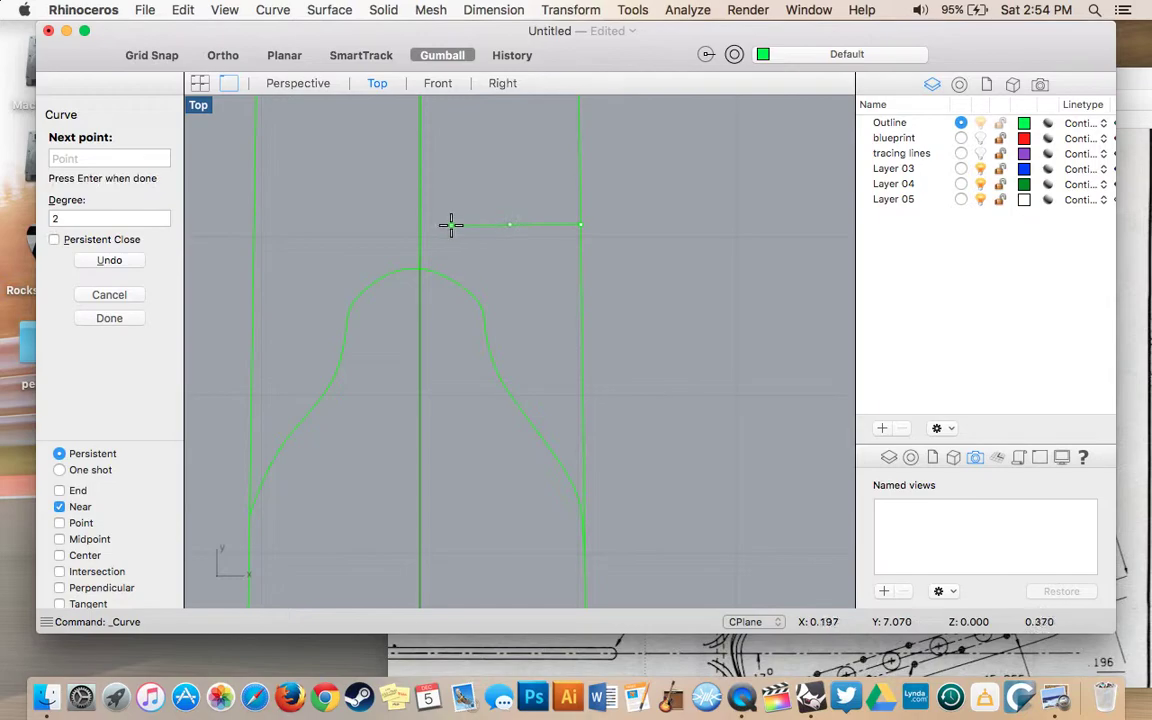
click(424, 224)
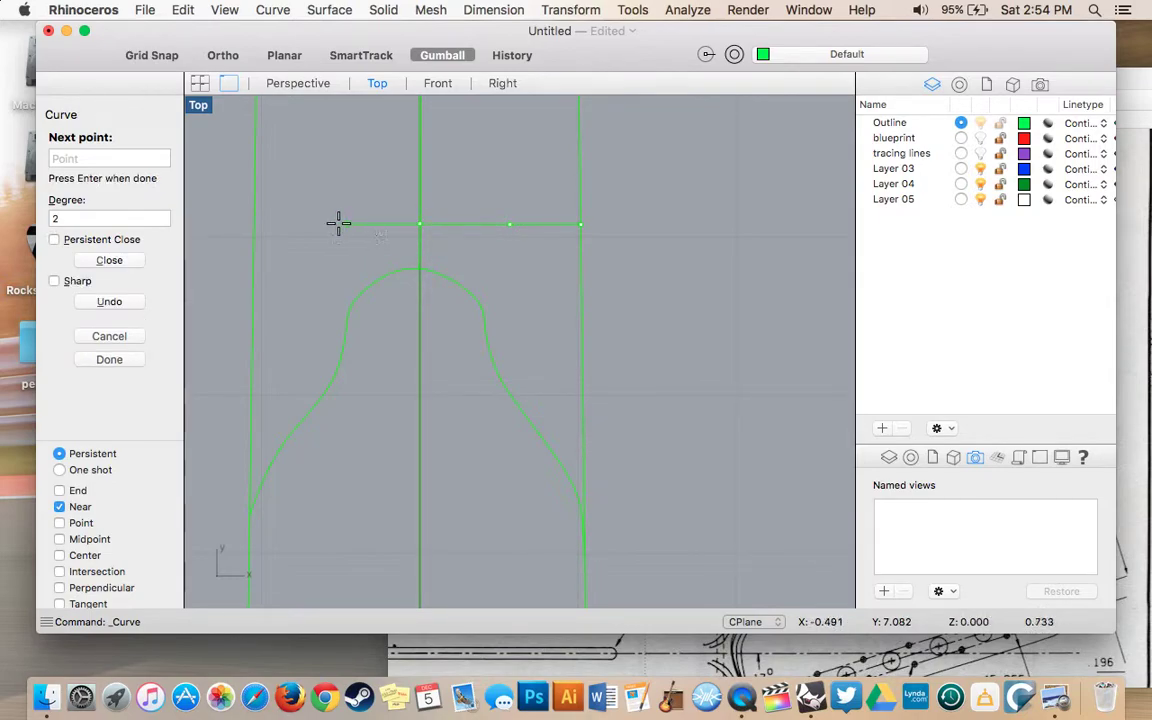
click(327, 224)
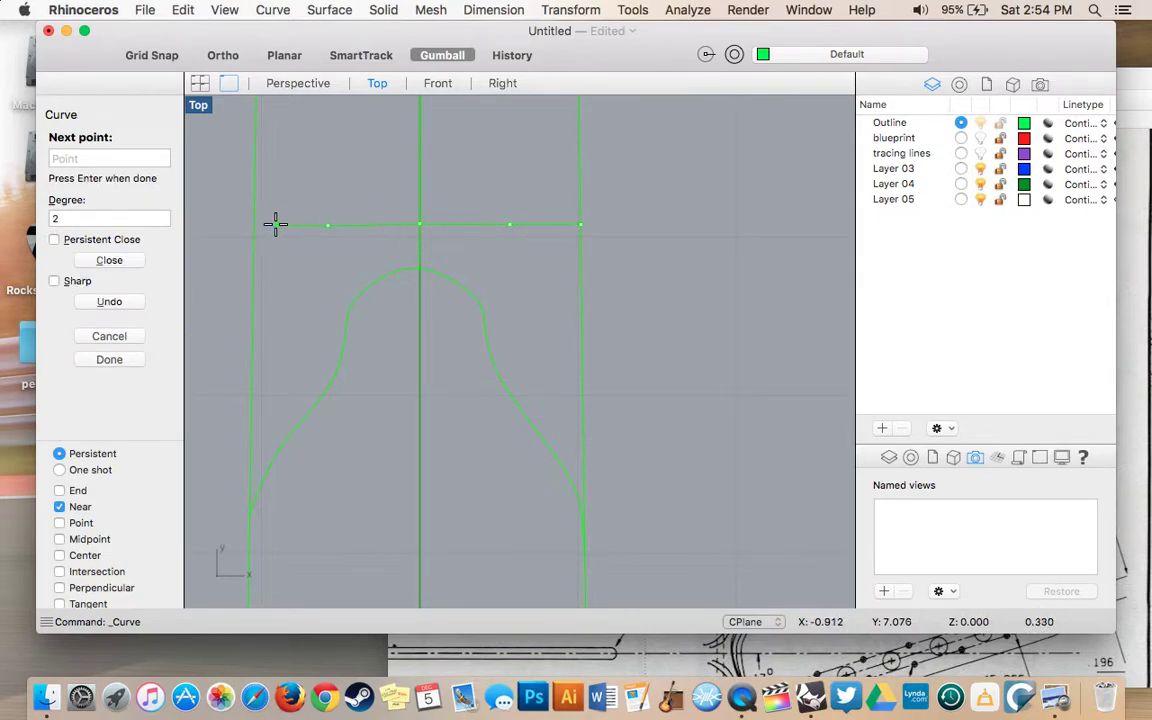
click(255, 223)
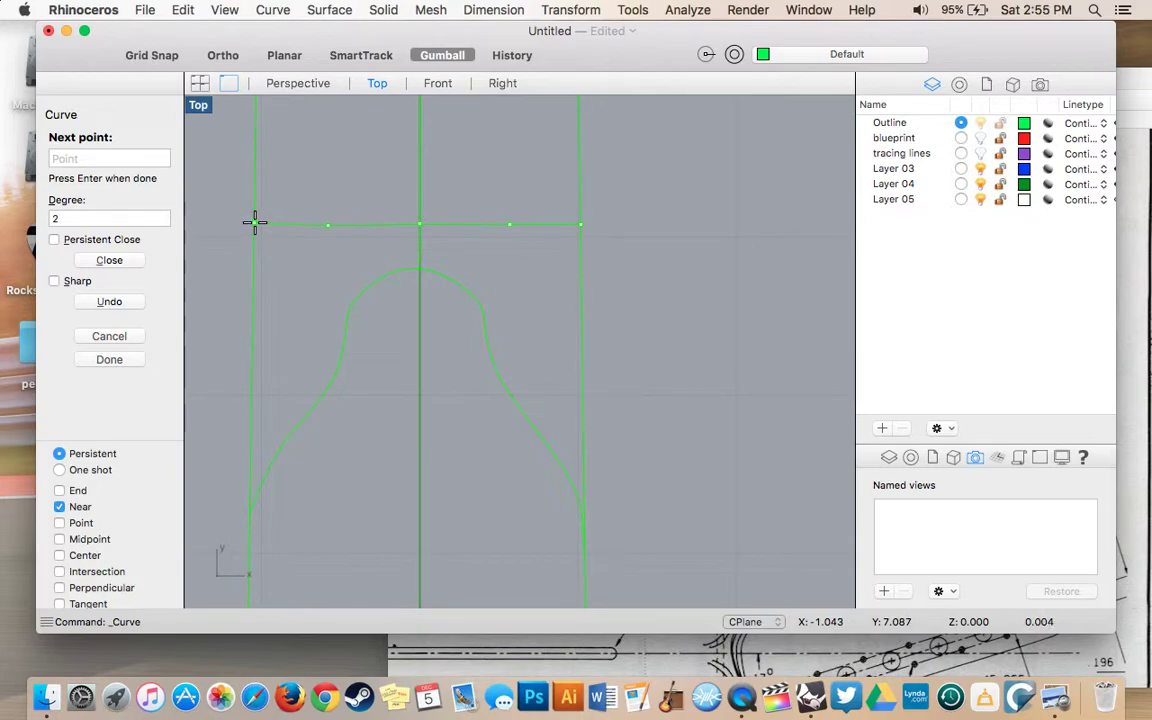
key(Return)
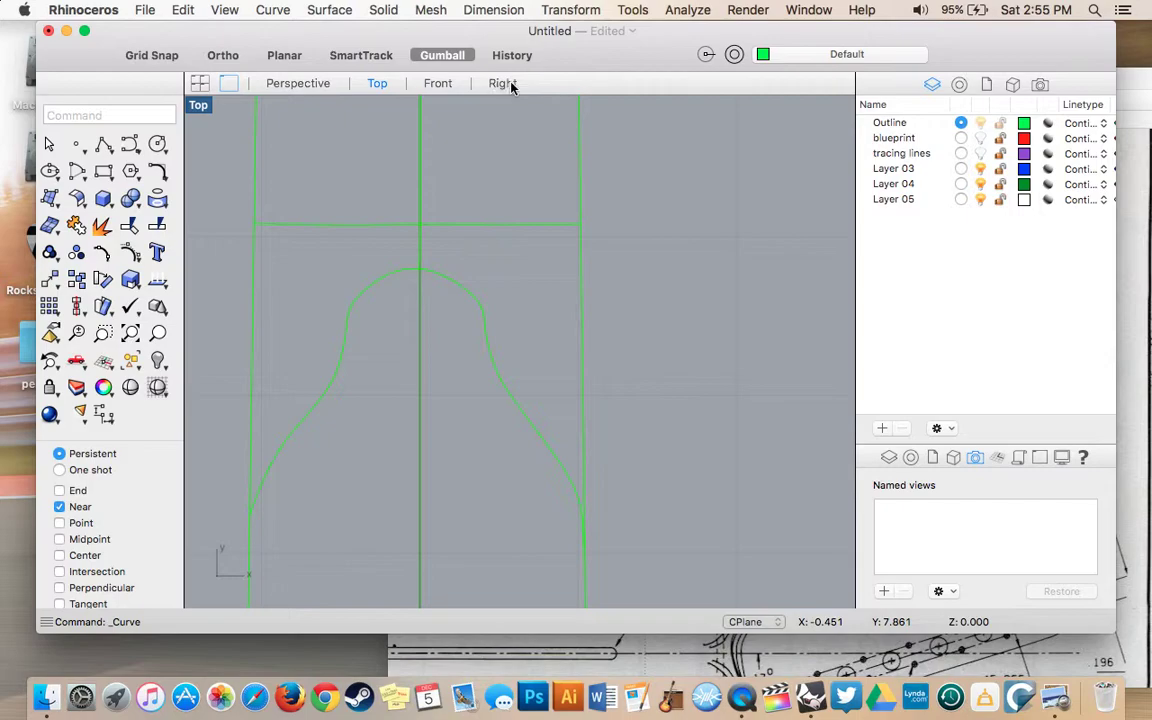
- Check the depth profile of the new cross-neck curve in the front and perspective views
click(437, 84)
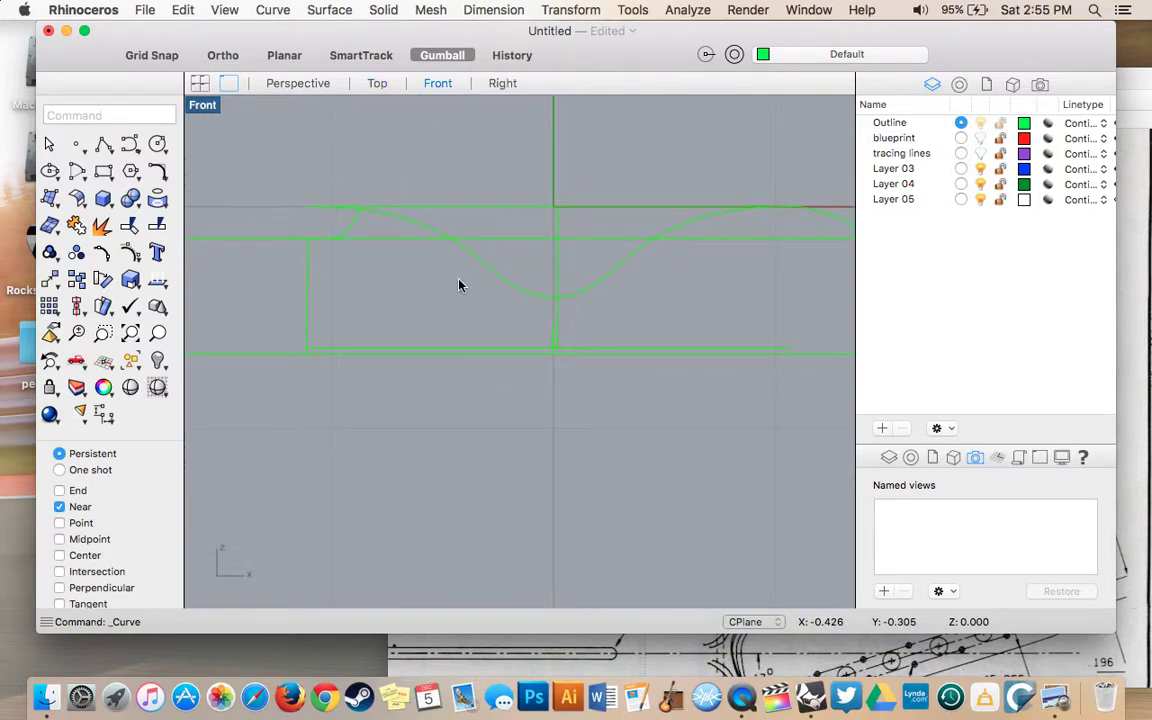
click(304, 87)
scroll(500, 313, right, 5)
scroll(500, 313, left, 3)
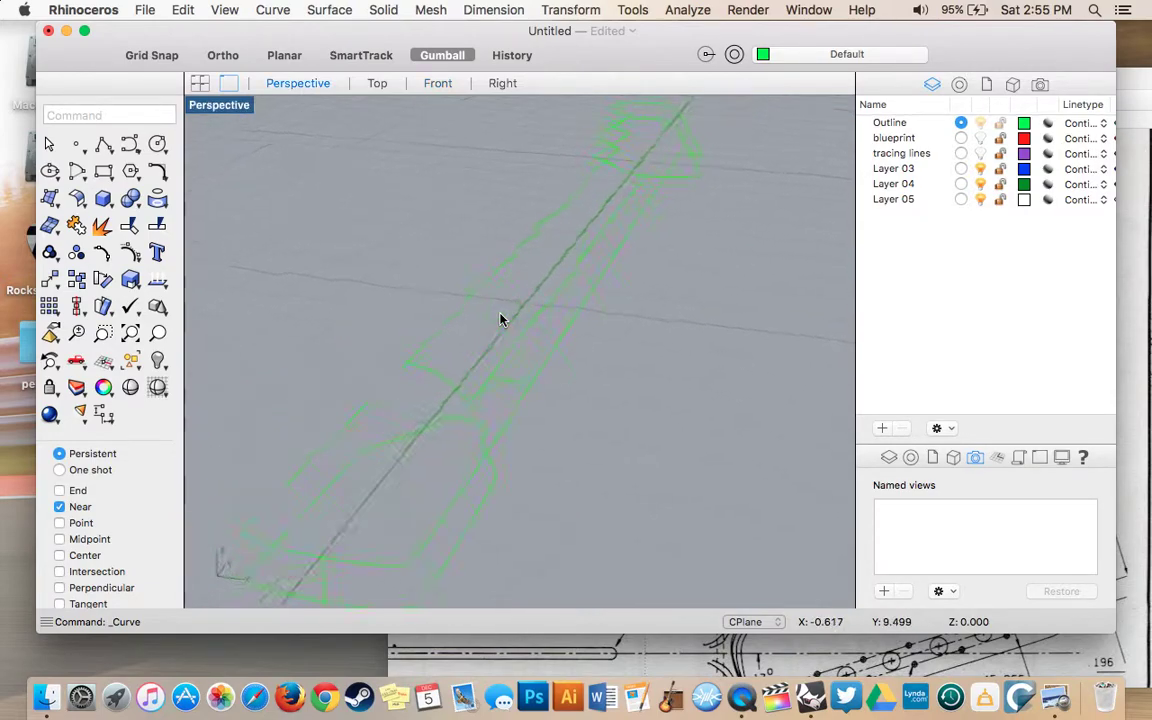
scroll(500, 319, left, 4)
scroll(500, 319, down, 8)
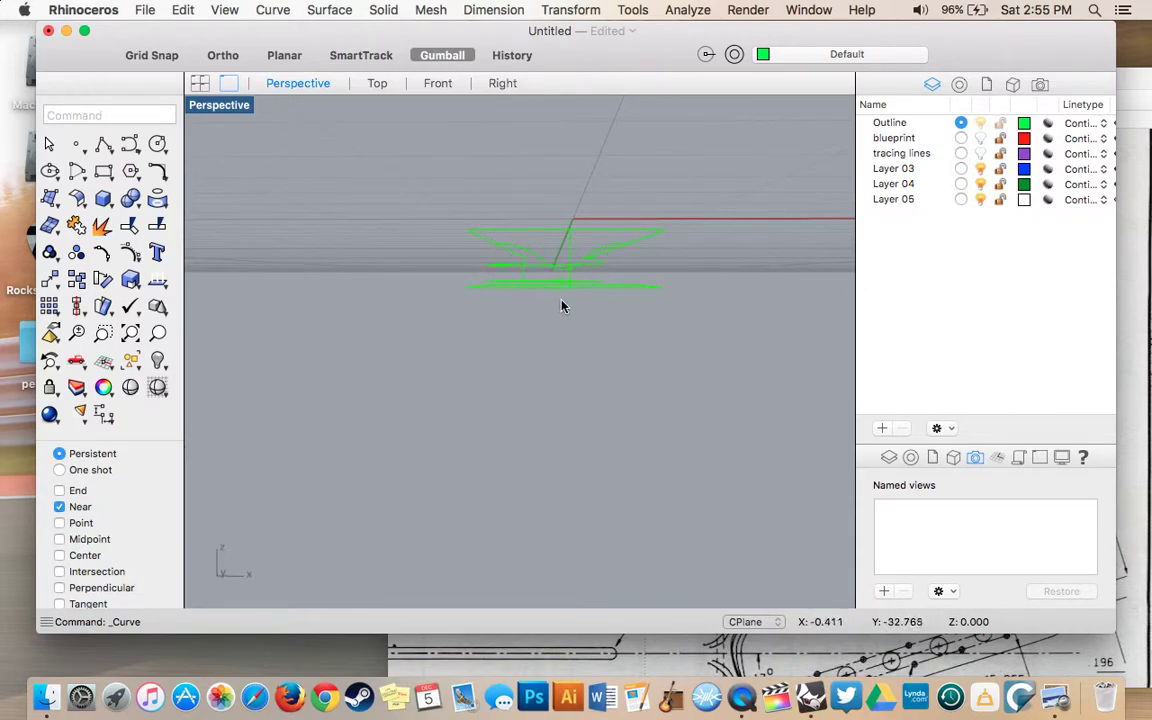
scroll(614, 285, up, 10)
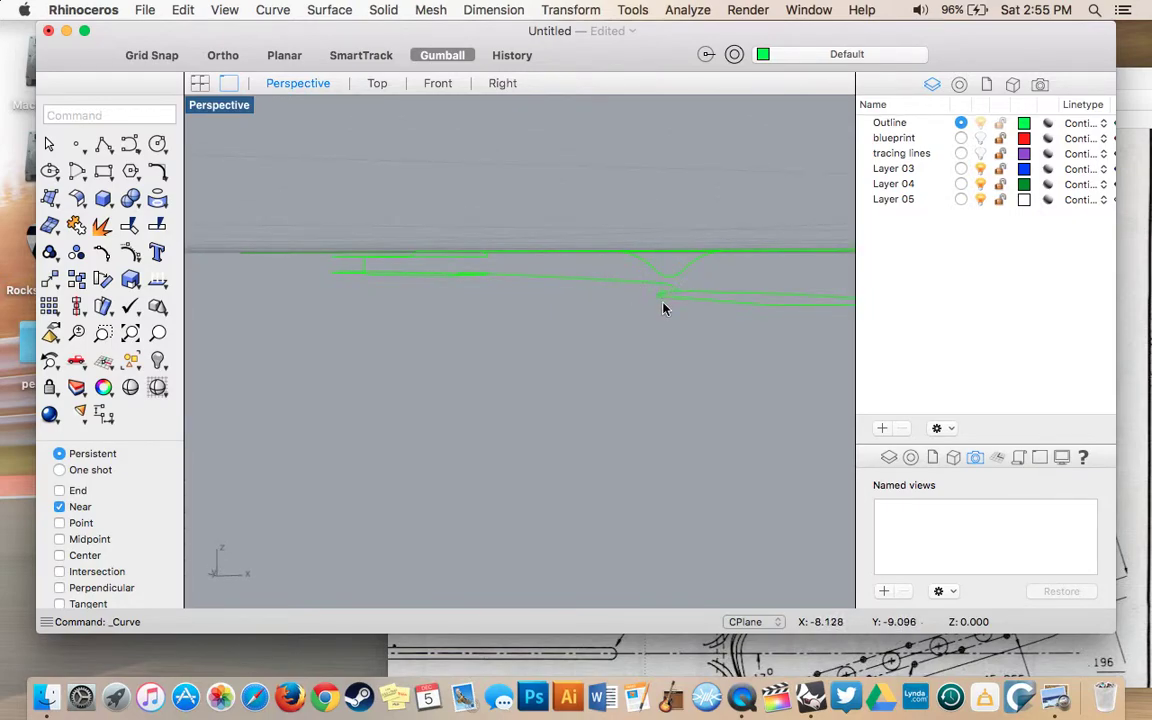
- Delete the five-point curve drawn across the neck just past the rounded heel peak
scroll(655, 278, left, 5)
scroll(655, 278, right, 8)
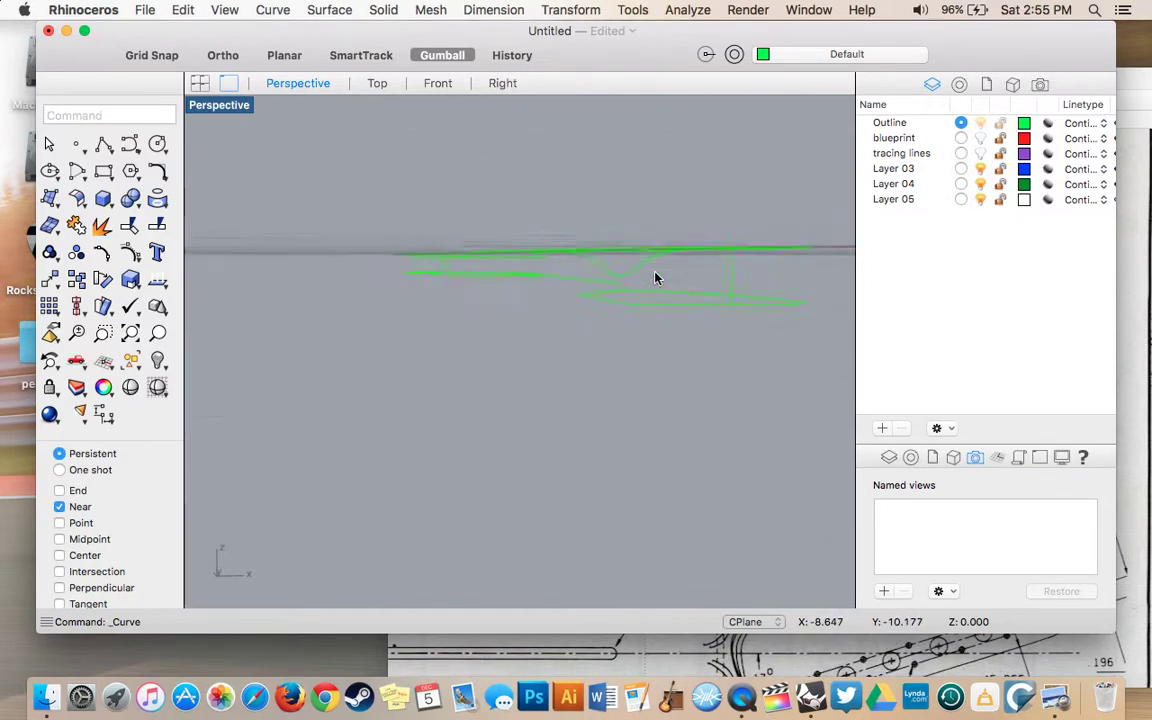
click(645, 269)
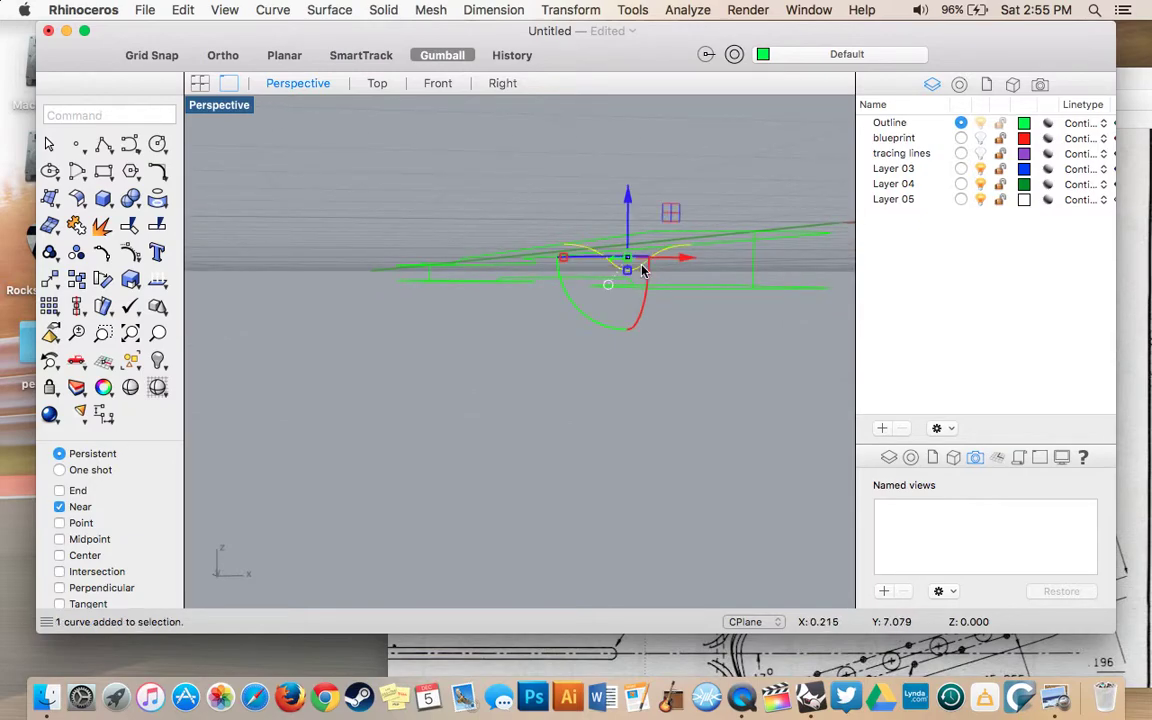
key(Delete)
- Draw a three-point degree 2 curve about 1.02 wide from the right neck edge to the centerline, at about Y 7.09 in the top view
scroll(643, 271, down, 6)
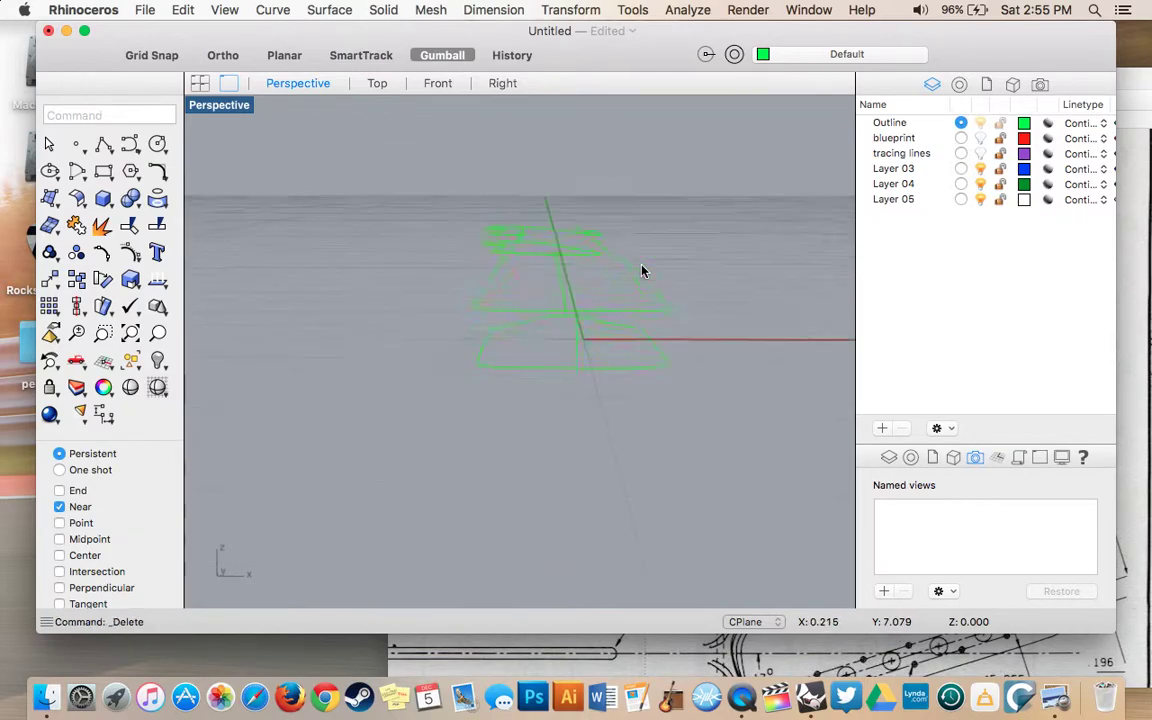
scroll(643, 271, down, 2)
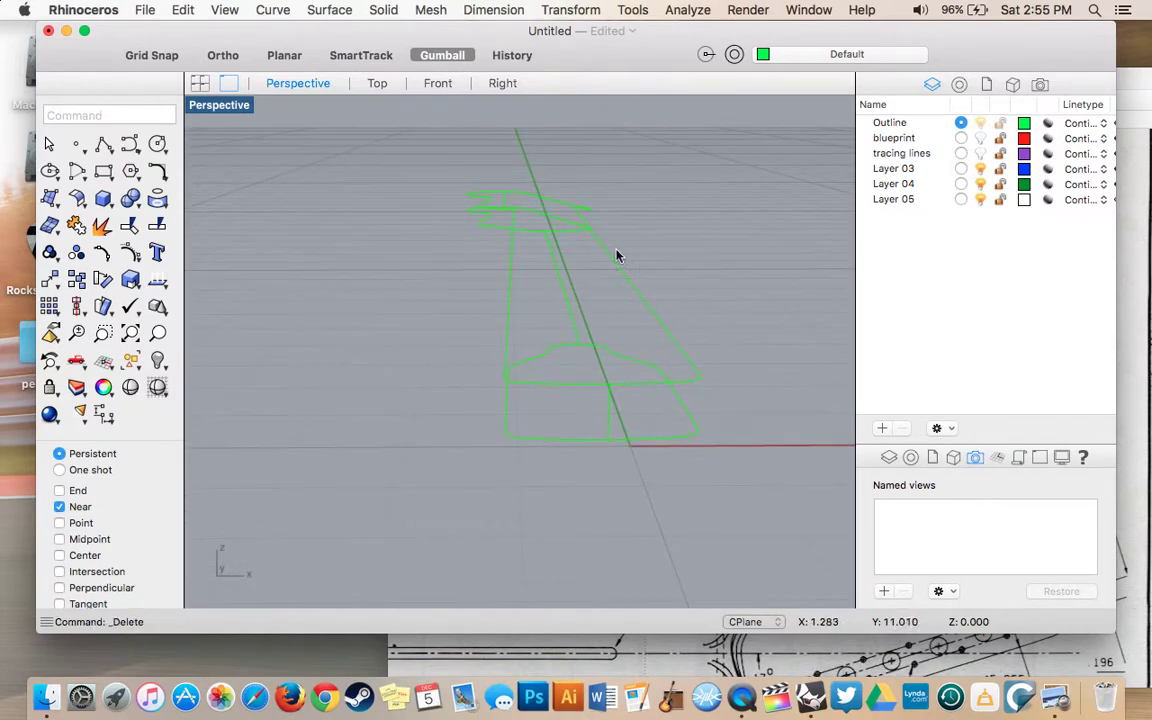
click(377, 83)
scroll(460, 303, up, 3)
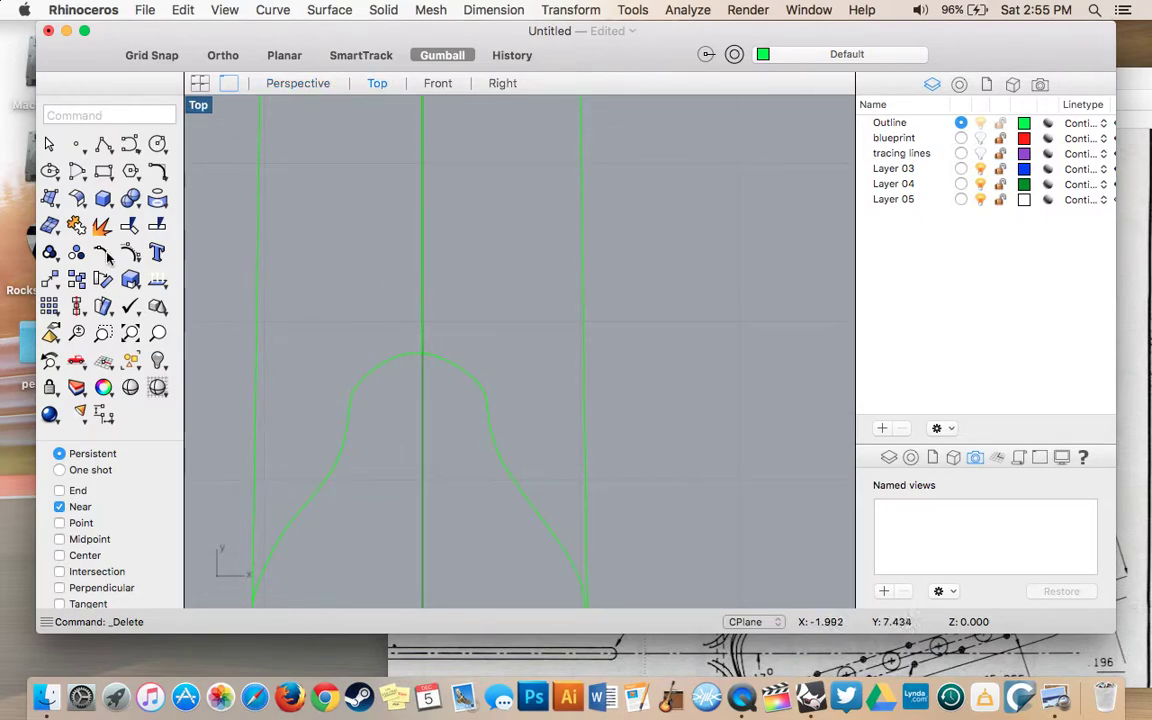
click(129, 146)
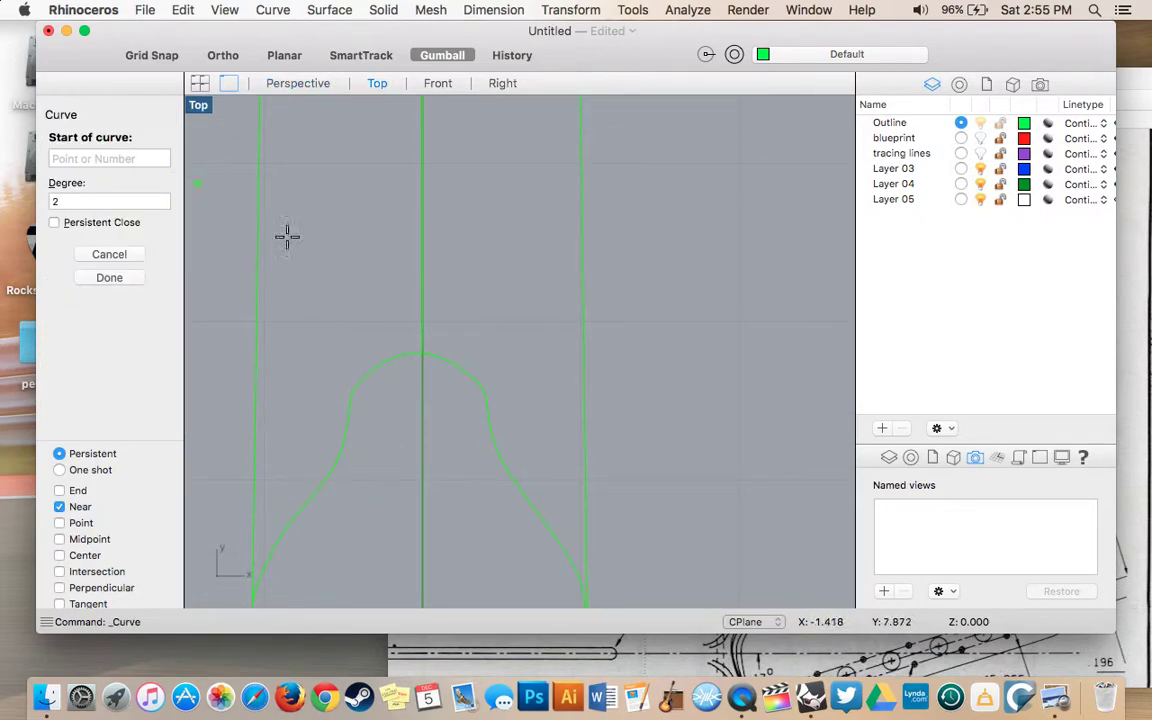
click(583, 308)
click(502, 307)
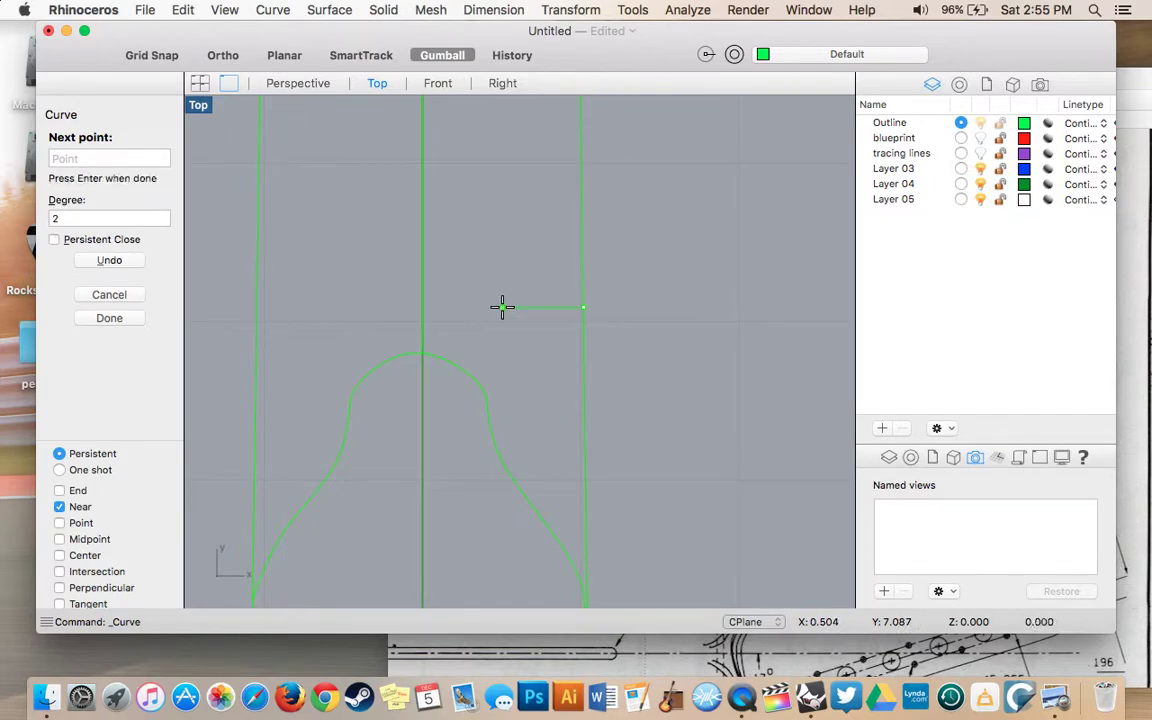
click(423, 308)
key(Return)
- With Point snapping on and the right half-curve's control points shown, draw a matching three-point curve about 1.05 wide from its centerline end to the left edge
click(59, 523)
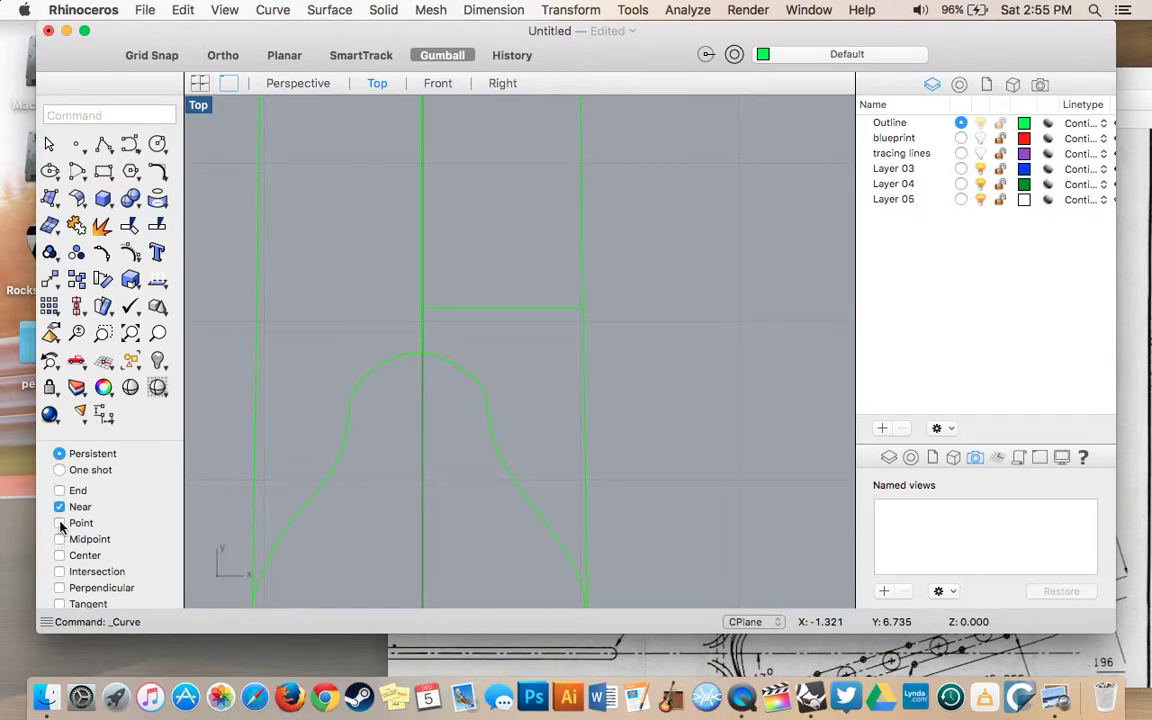
click(428, 309)
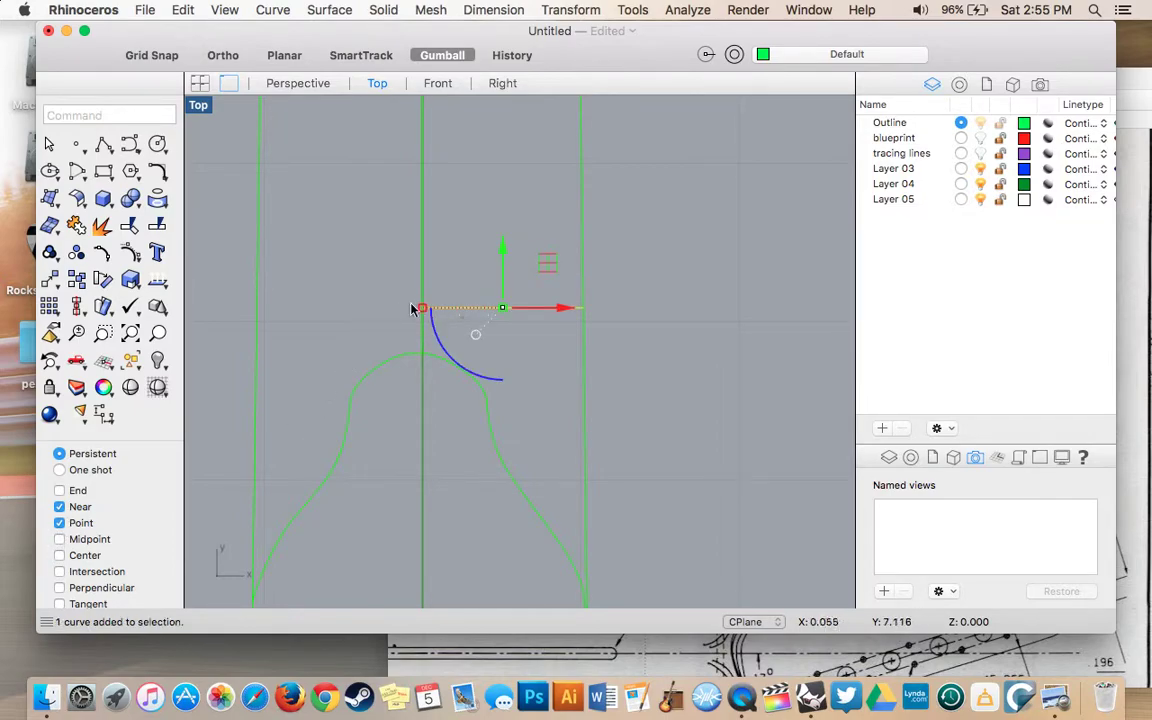
click(126, 226)
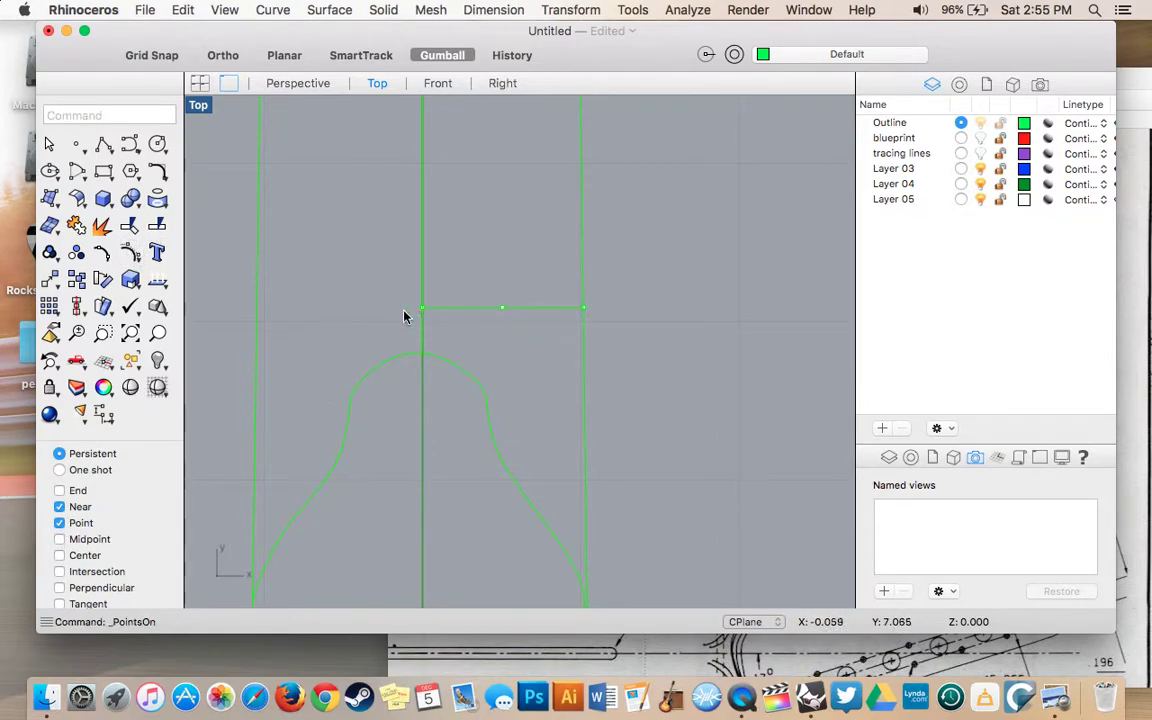
click(114, 149)
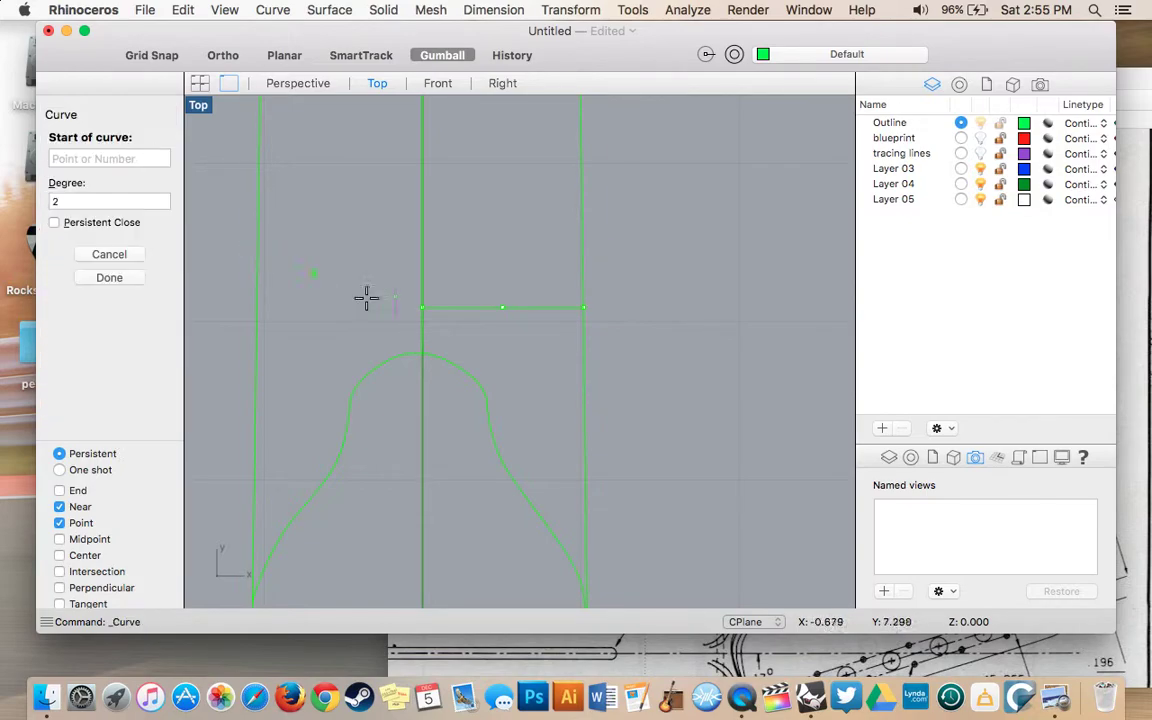
click(422, 307)
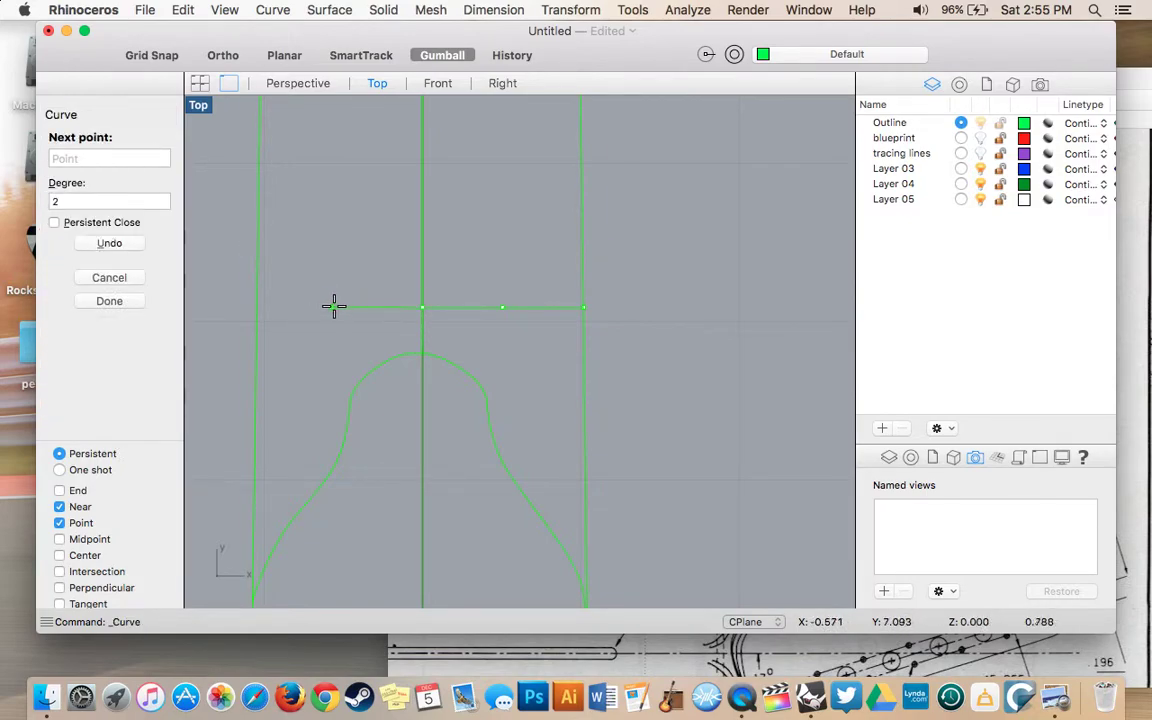
click(340, 307)
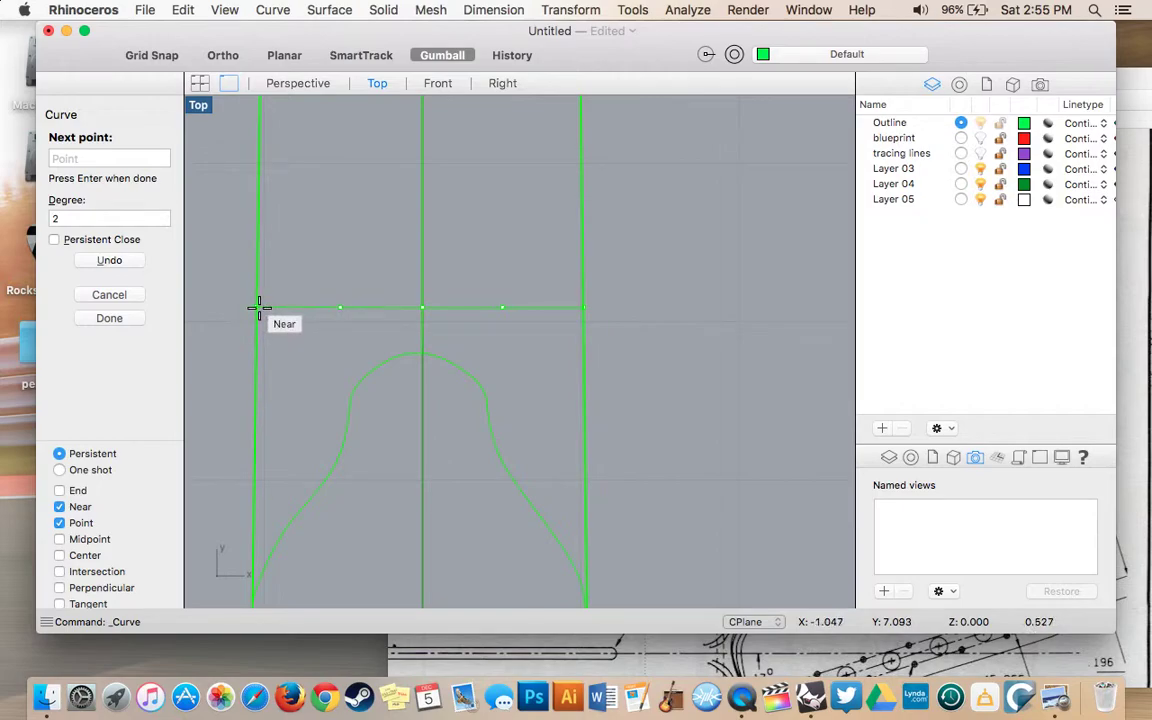
click(258, 307)
key(Return)
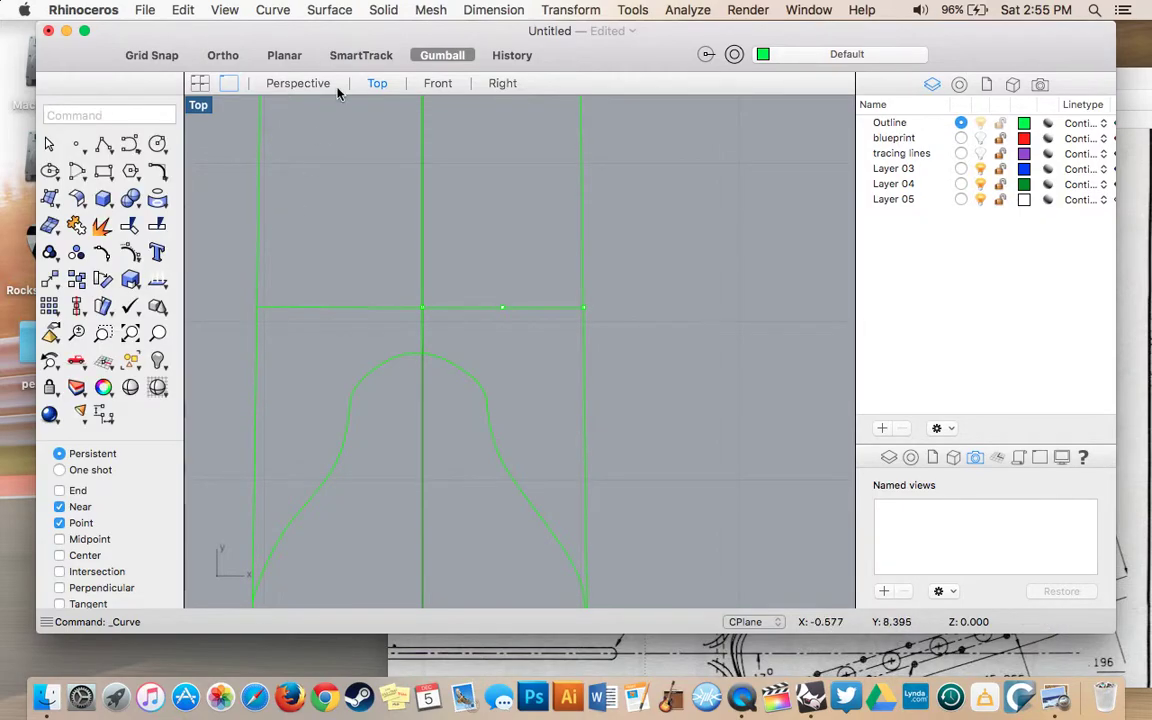
- Examine the shape of the two half-curves and where they meet the neck-back profile in the perspective view
click(297, 83)
right_drag(405, 217, 393, 210)
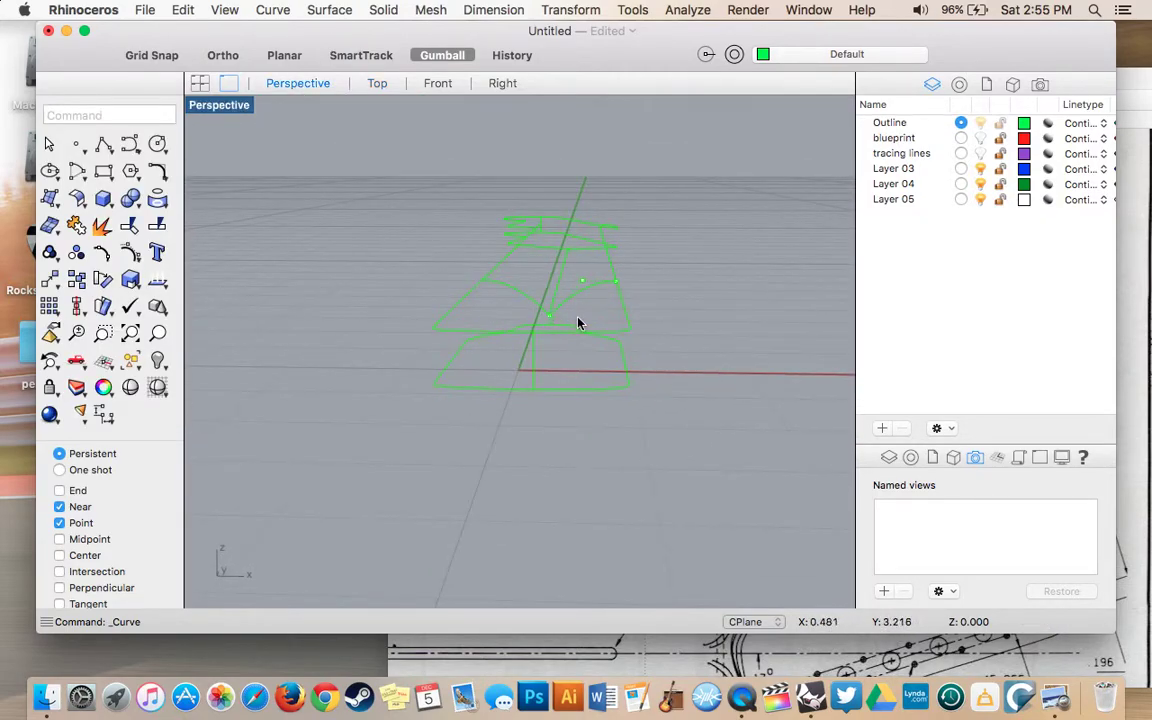
scroll(536, 285, up, 8)
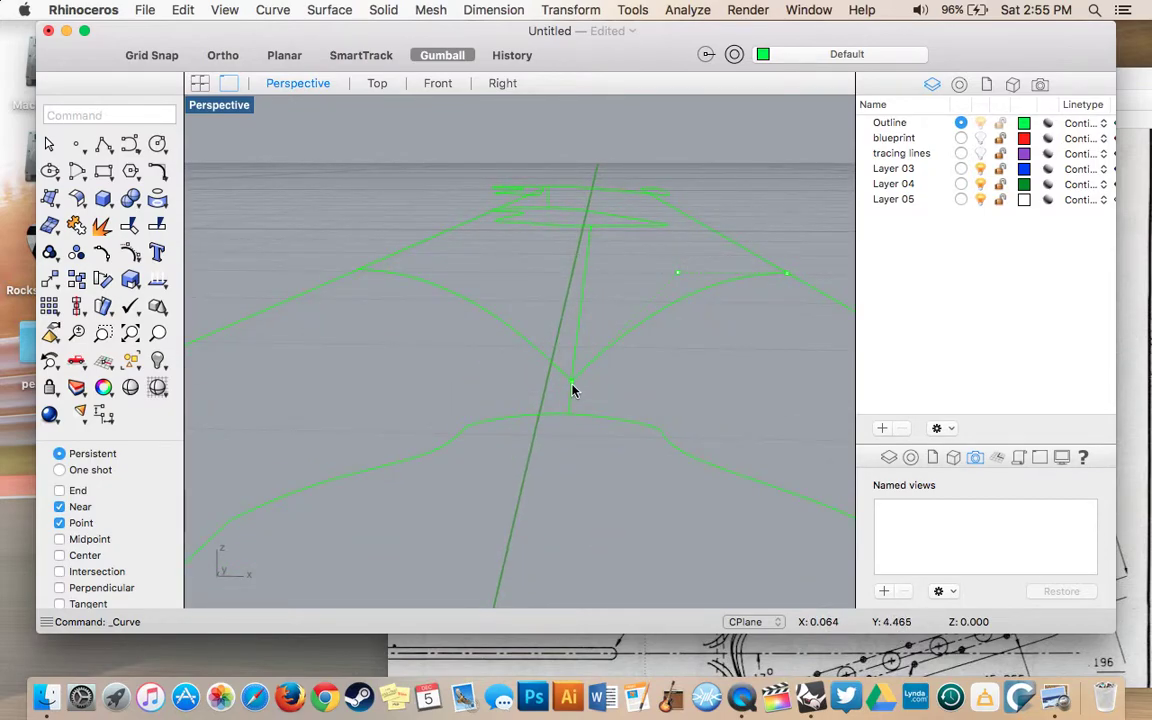
scroll(570, 388, left, 10)
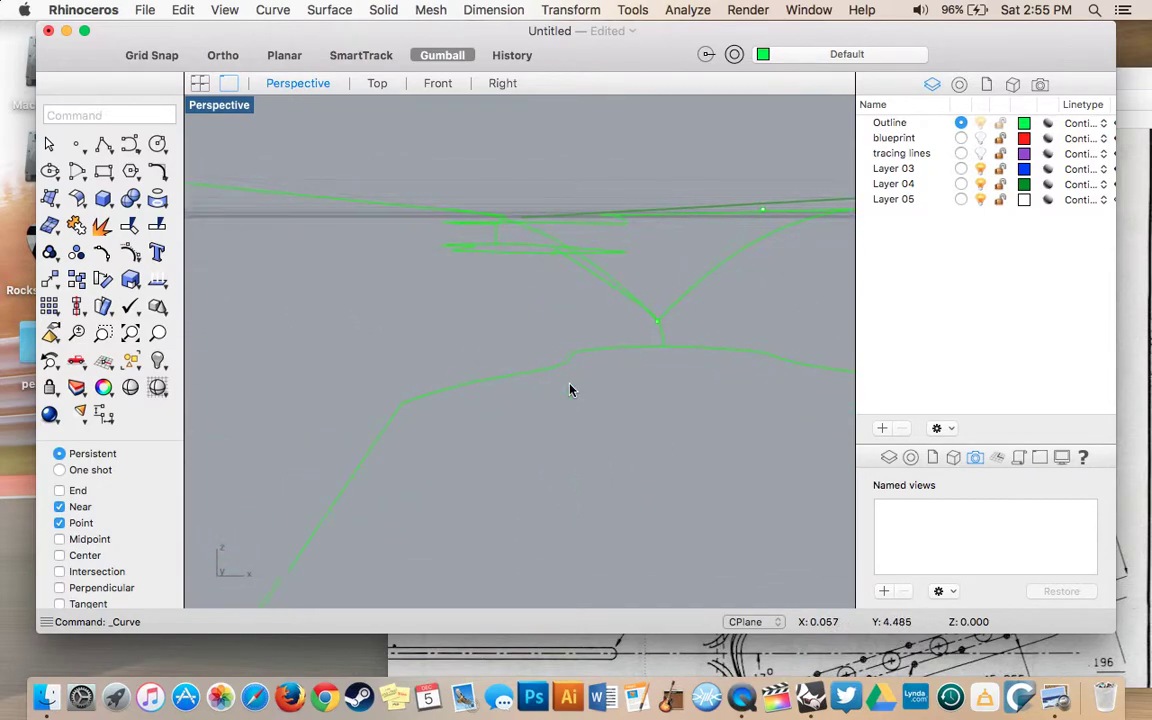
scroll(570, 389, left, 2)
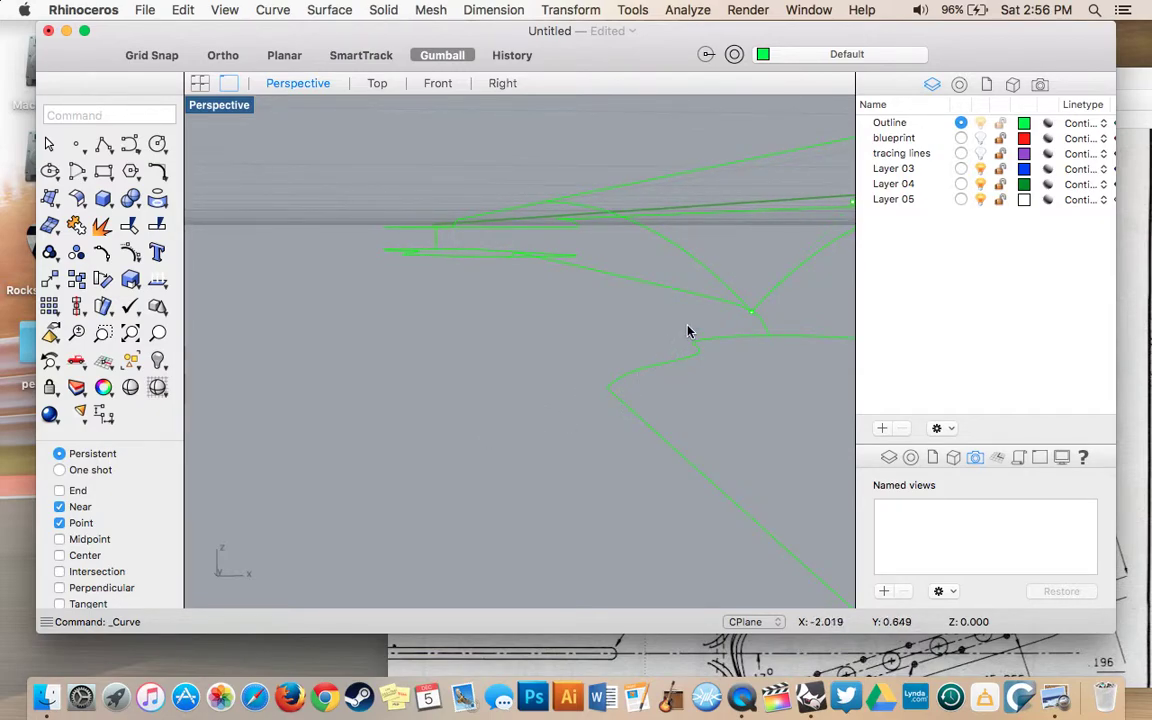
scroll(686, 253, right, 5)
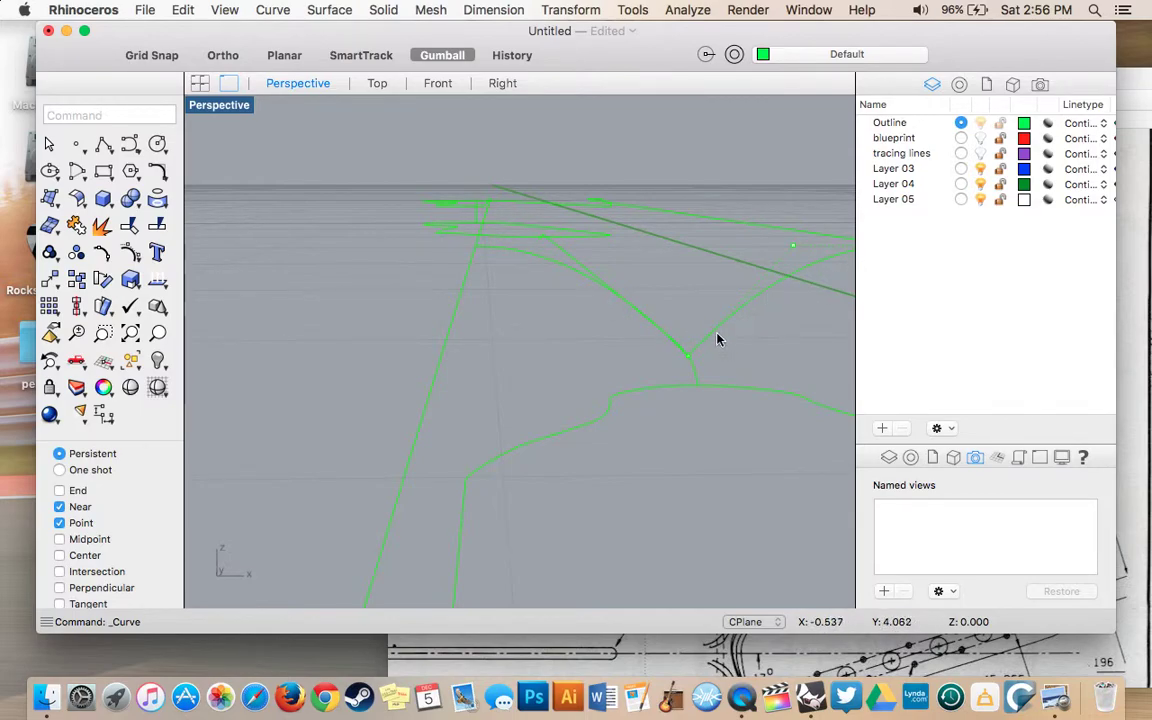
scroll(599, 333, right, 5)
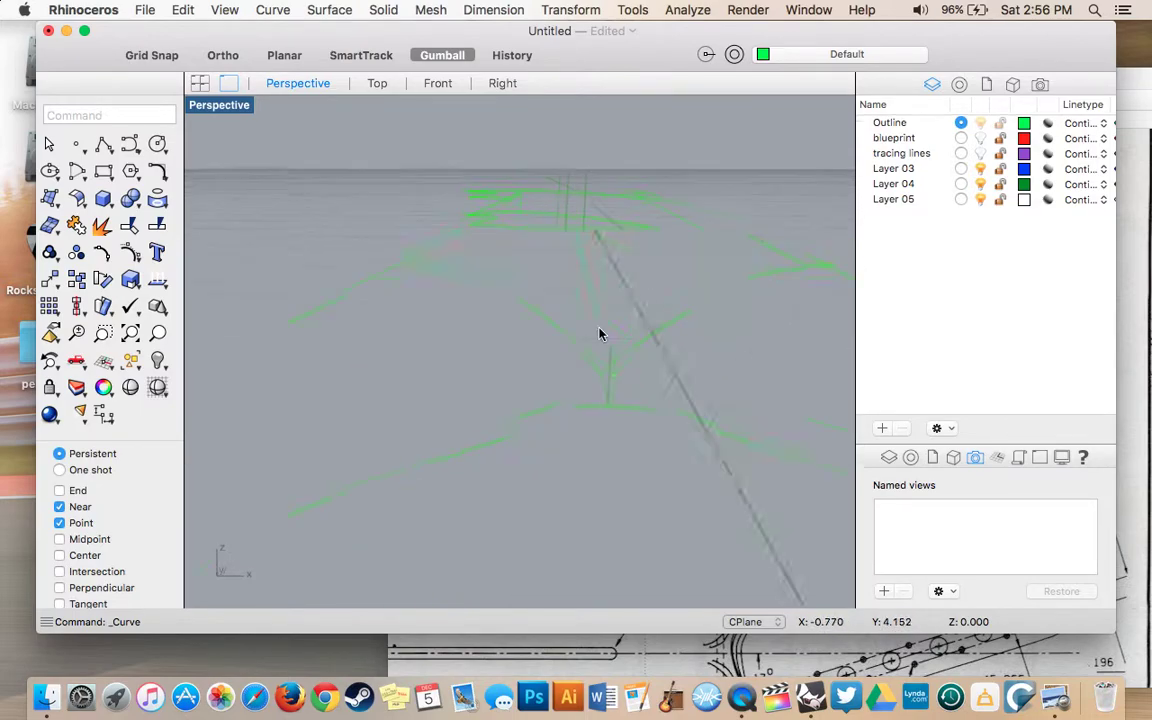
scroll(600, 334, left, 3)
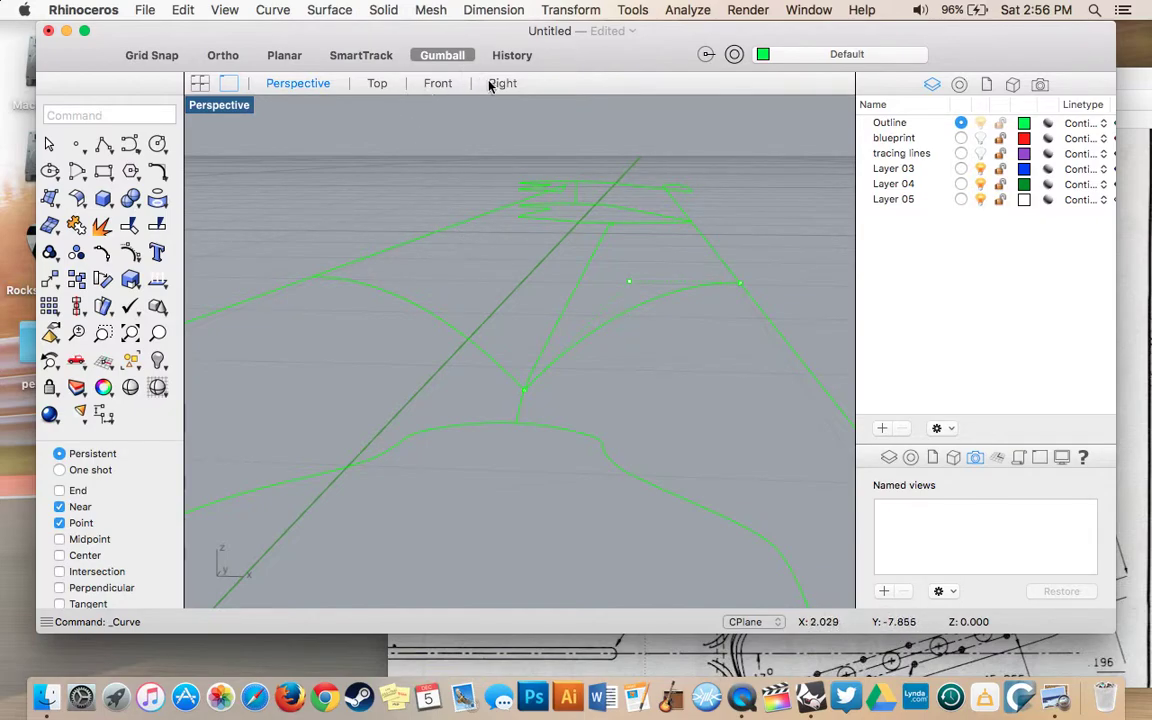
- Show the left half-curve's control points and lower the right half-curve's middle point level with the centerline point in the front view
click(441, 84)
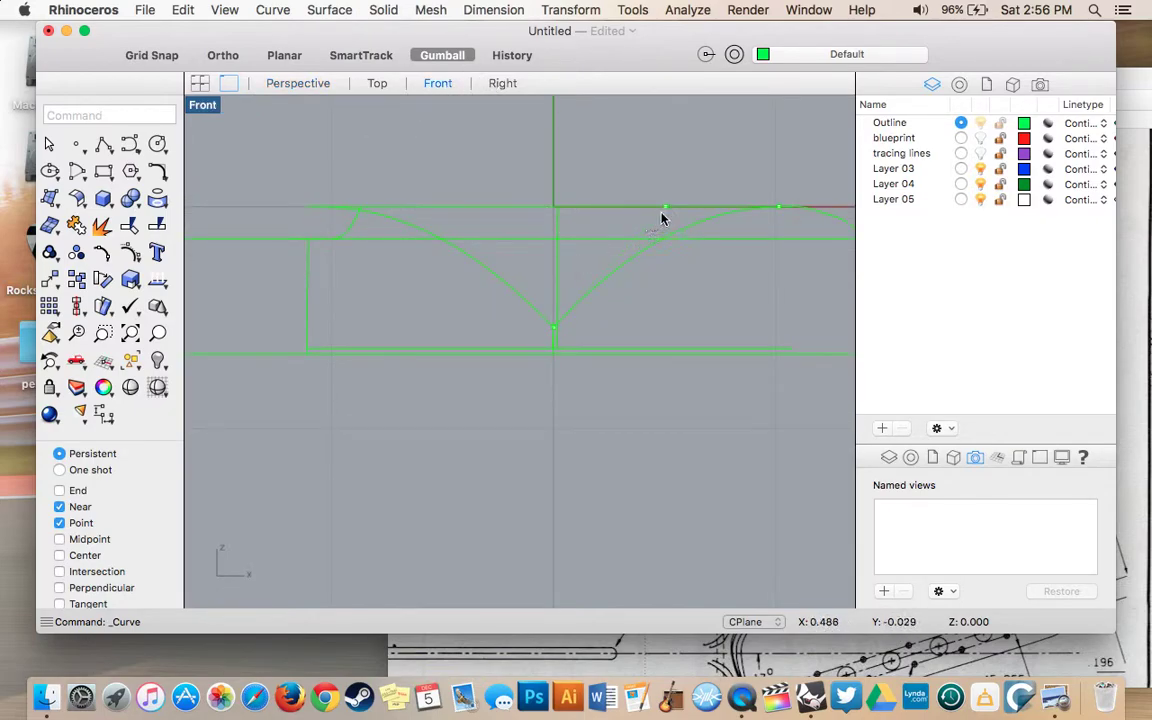
click(518, 293)
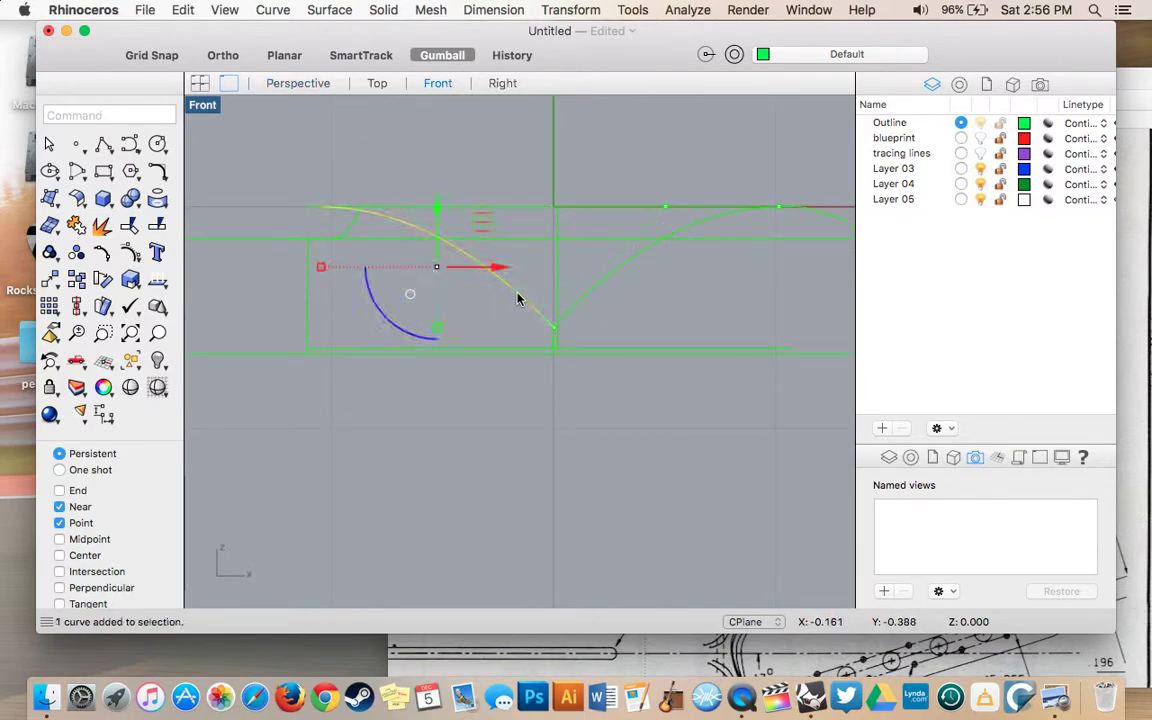
click(134, 252)
click(666, 208)
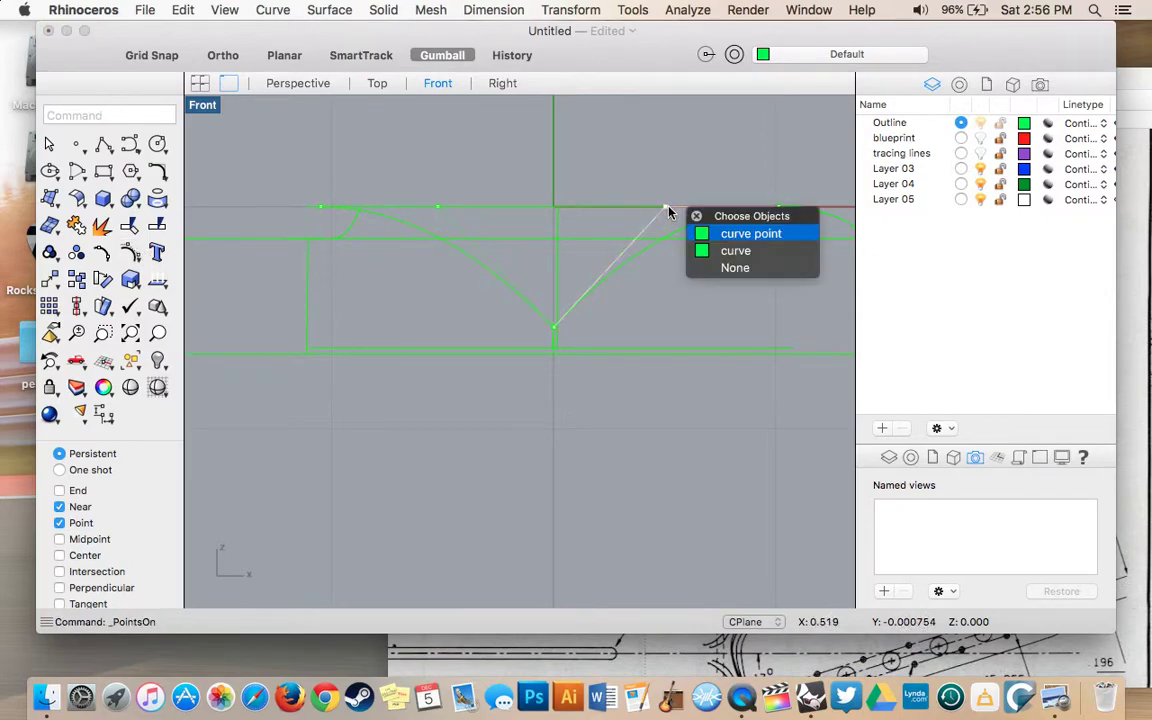
click(720, 233)
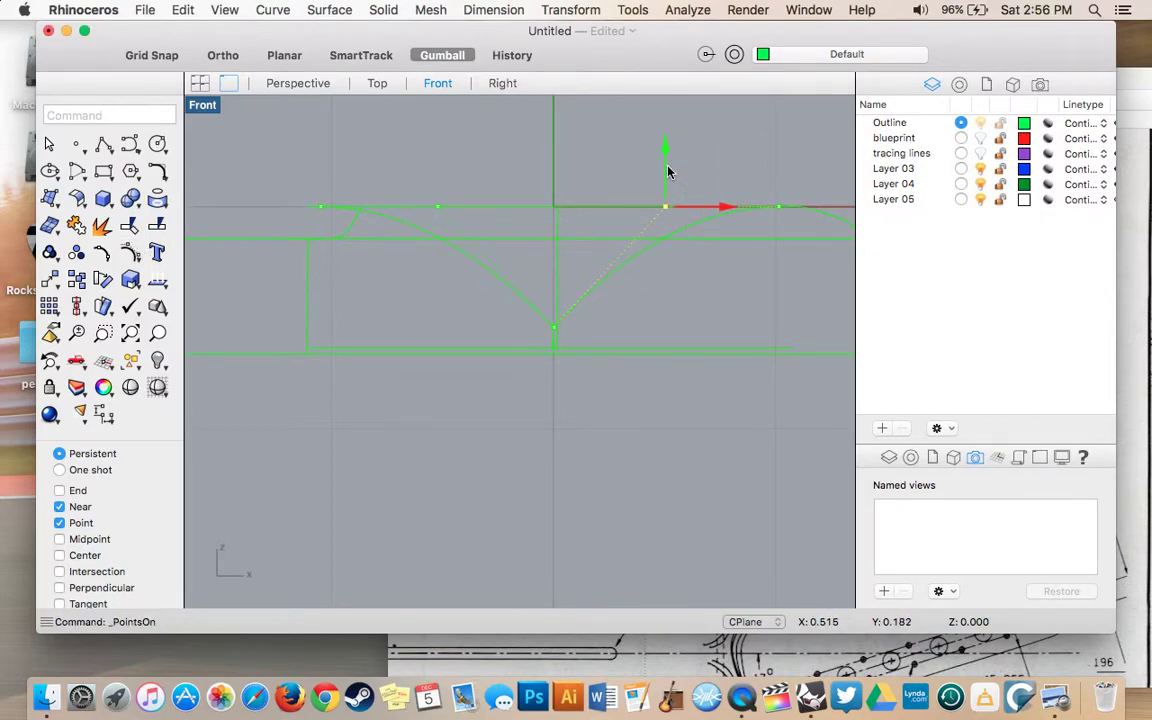
drag(665, 206, 716, 292)
- Lower the left half-curve's middle control point level with the centerline point, fine-tuning it for a smooth rounded neck back
click(437, 207)
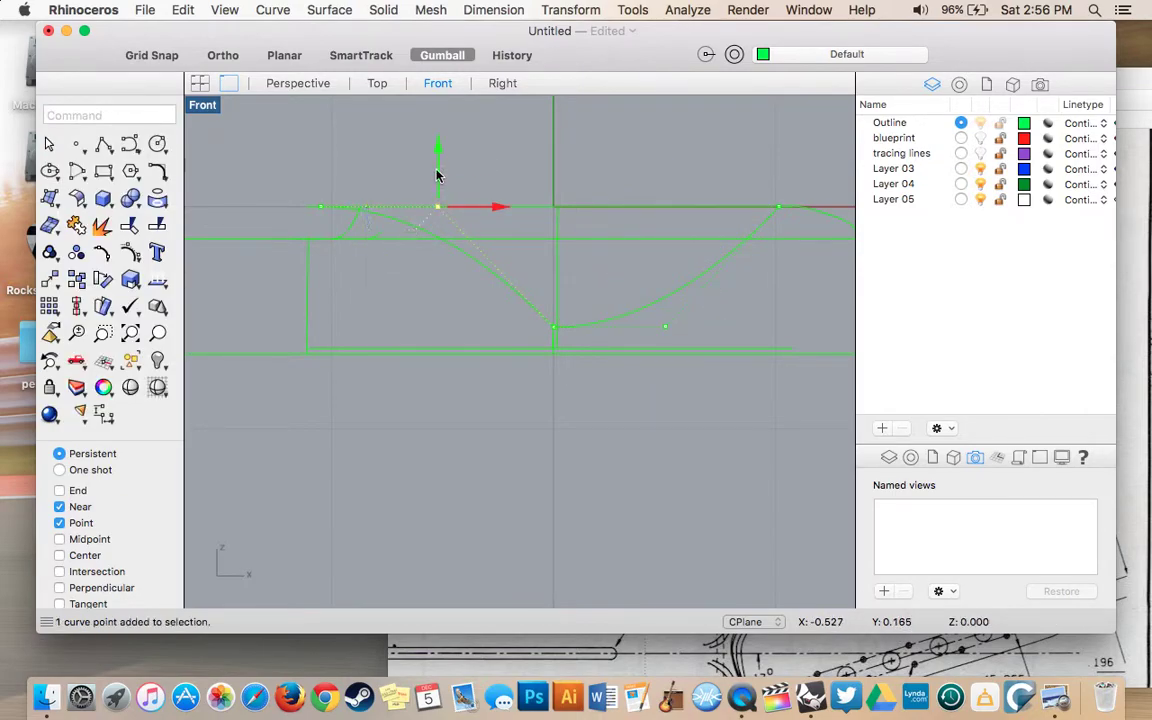
drag(437, 175, 424, 291)
scroll(465, 283, up, 3)
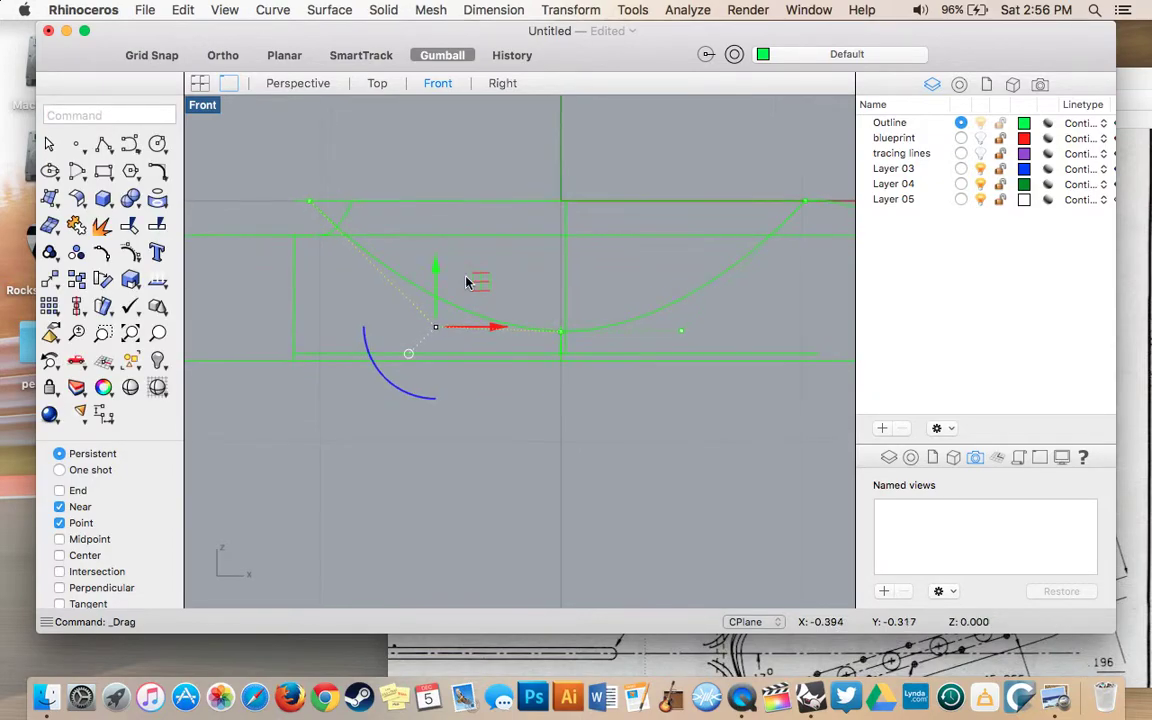
scroll(465, 283, right, 3)
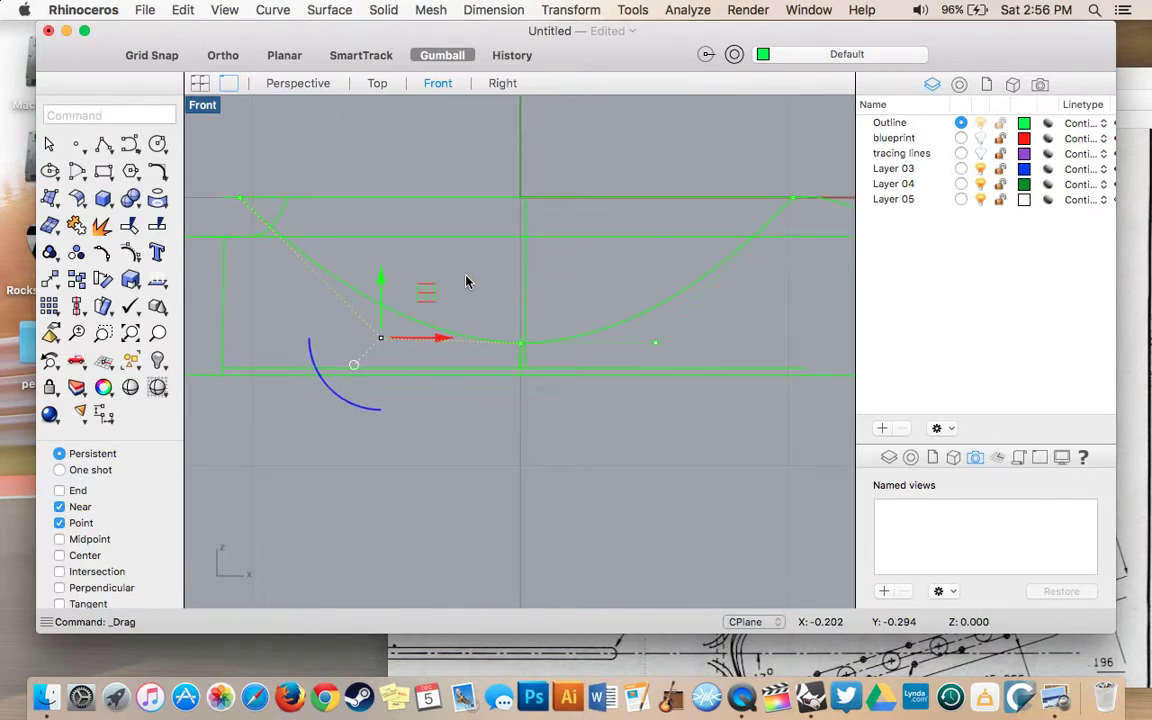
scroll(465, 282, up, 1)
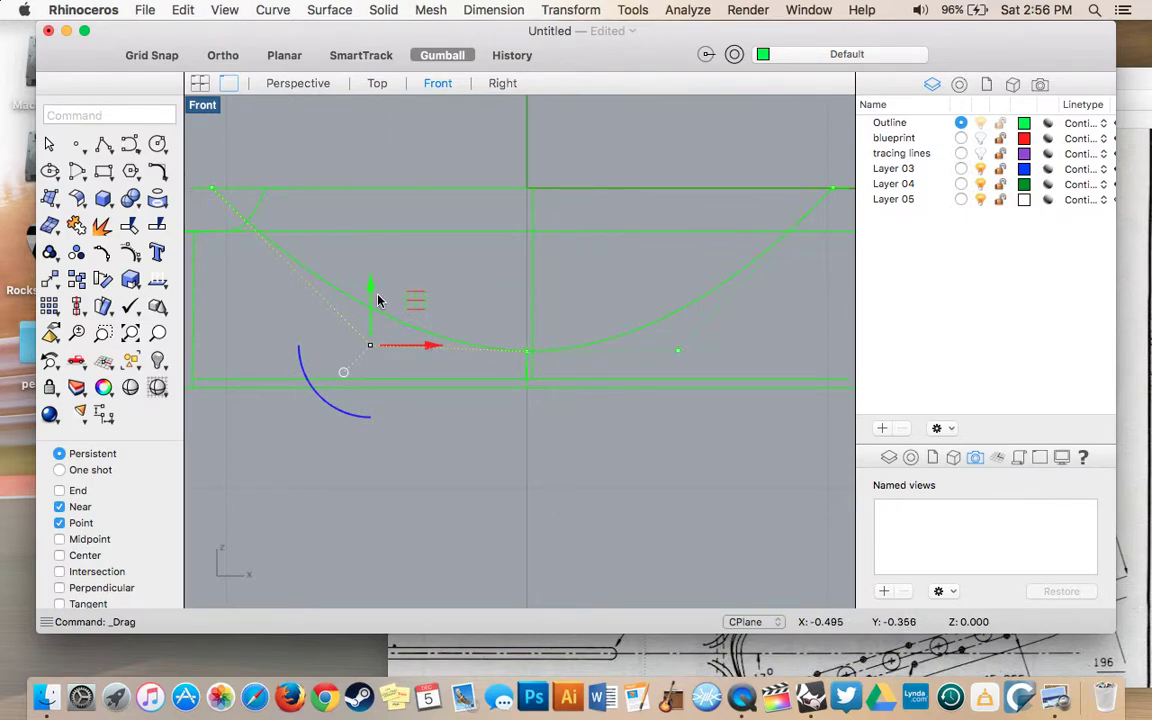
scroll(503, 366, up, 4)
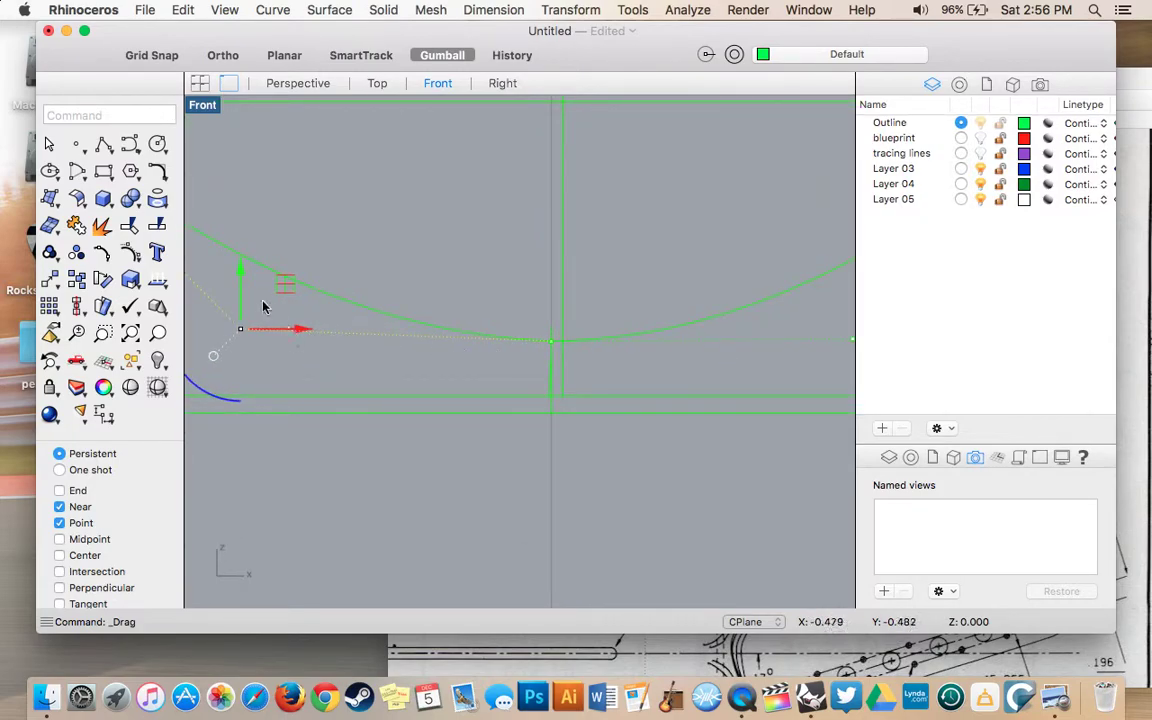
drag(247, 292, 254, 302)
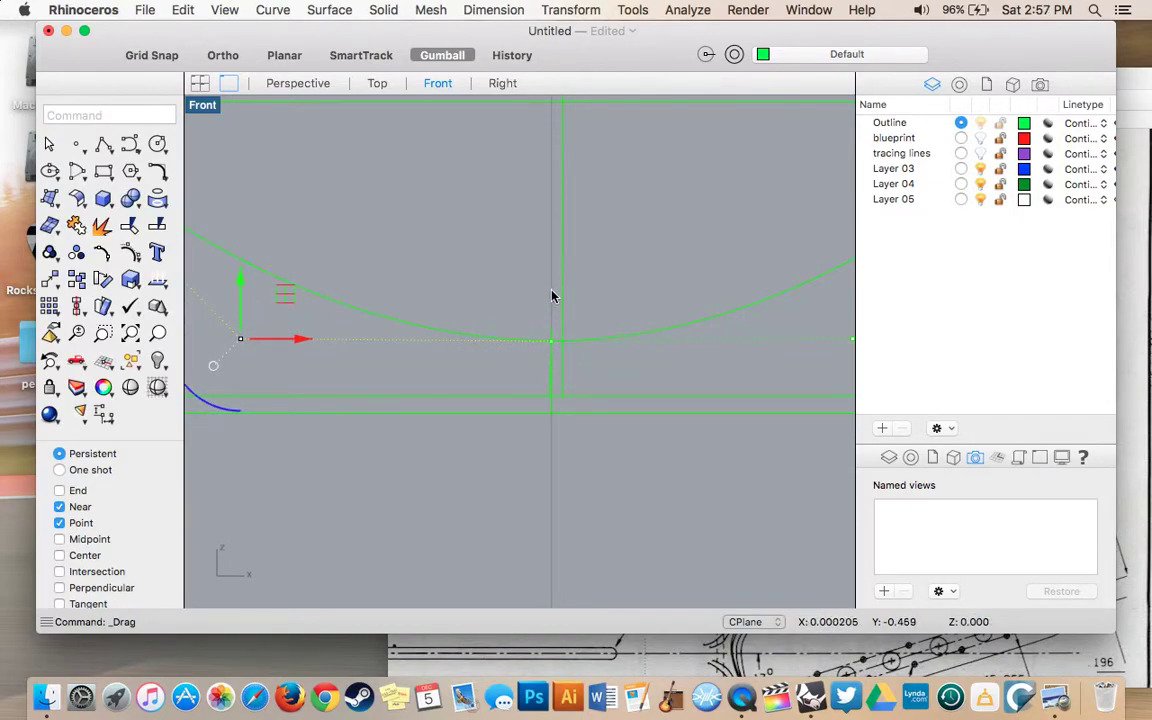
- Check the reshaped cross-section curves against the neck outlines in the front and perspective views
scroll(483, 271, down, 5)
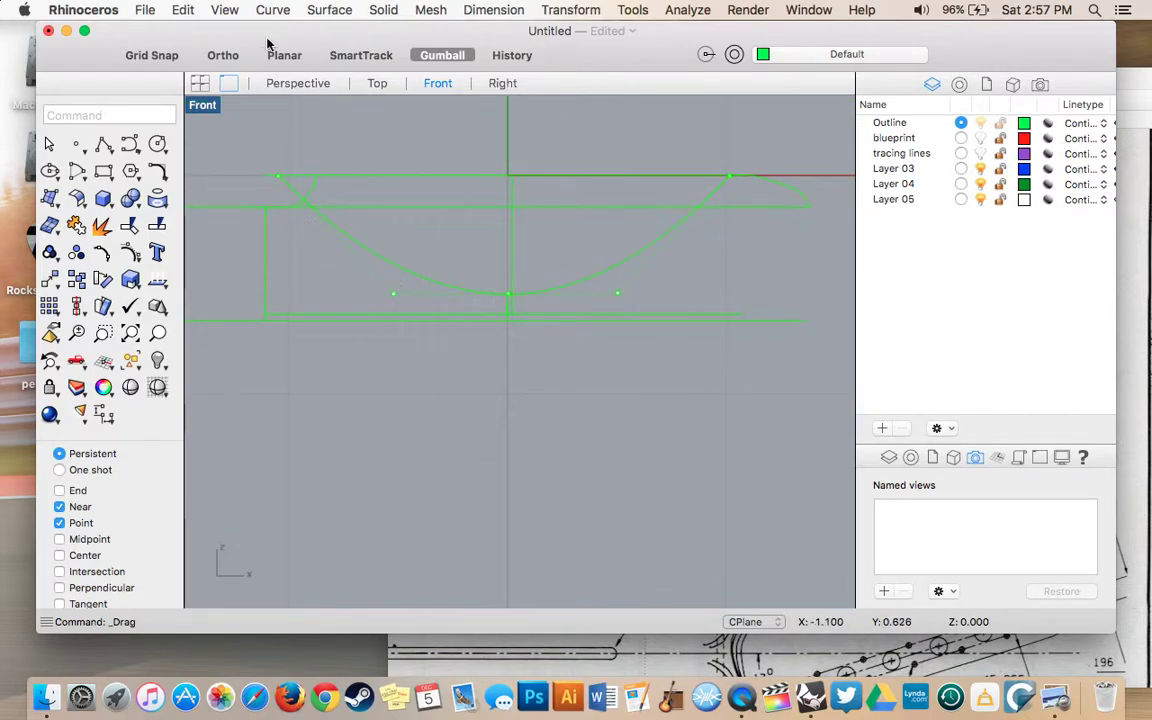
click(285, 83)
scroll(422, 282, left, 5)
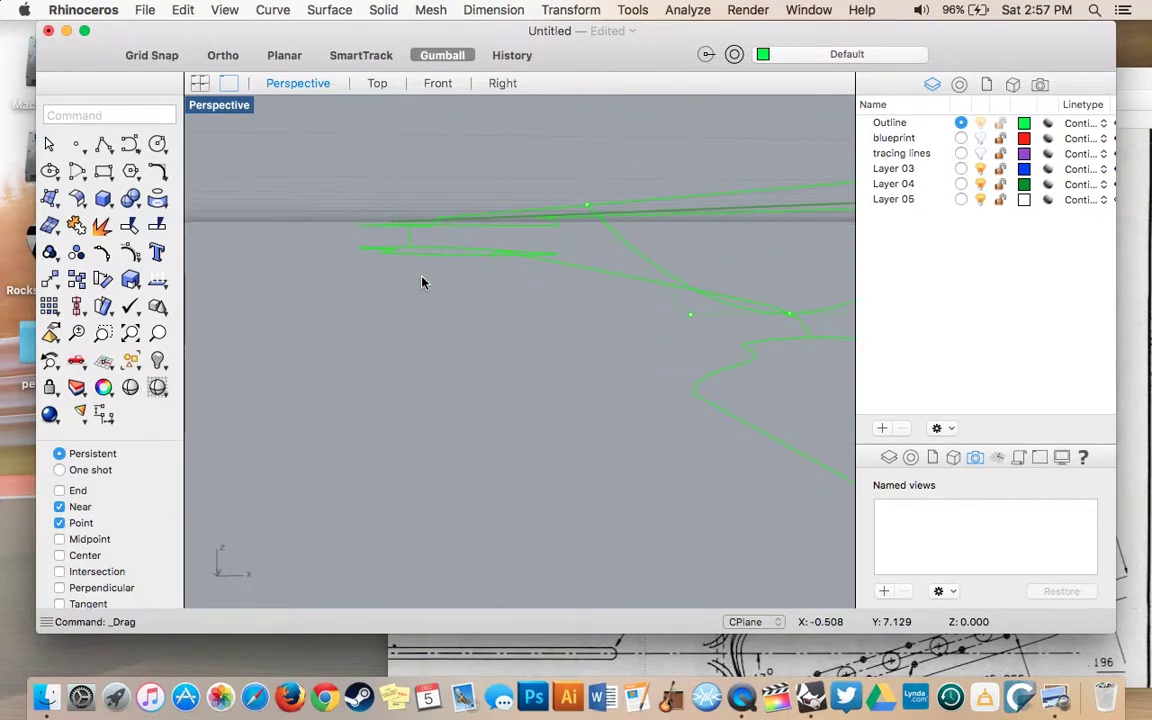
scroll(422, 282, right, 5)
scroll(422, 282, right, 5)
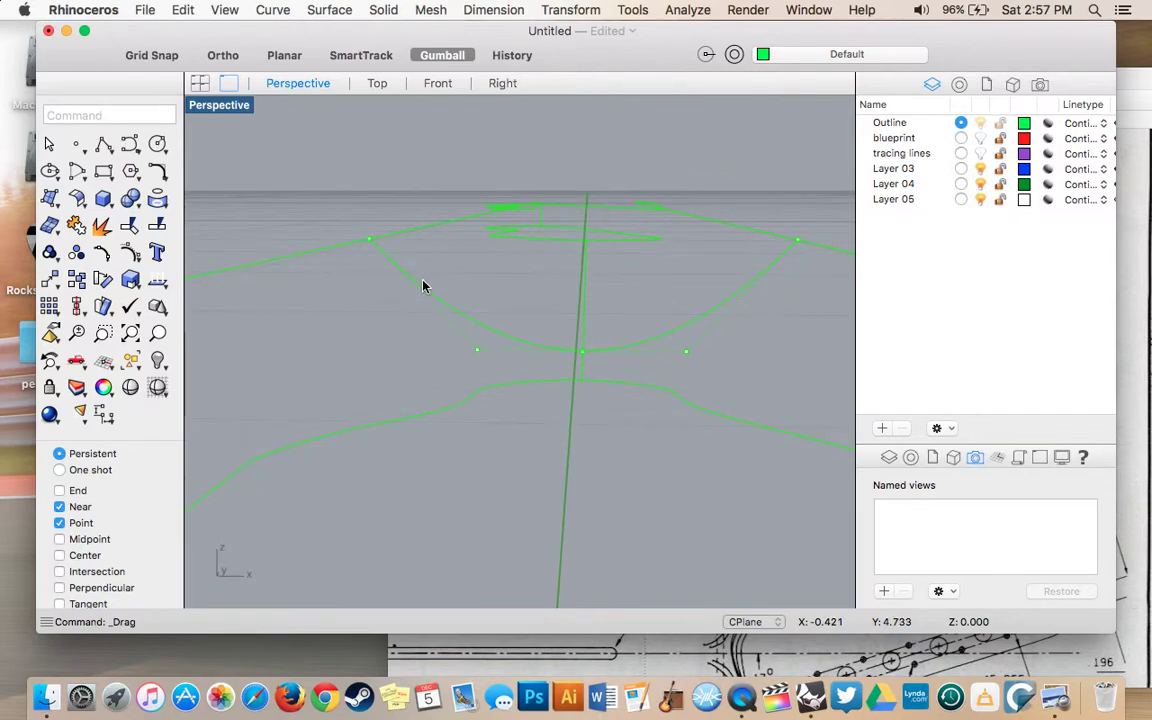
scroll(492, 232, up, 3)
scroll(492, 232, down, 1)
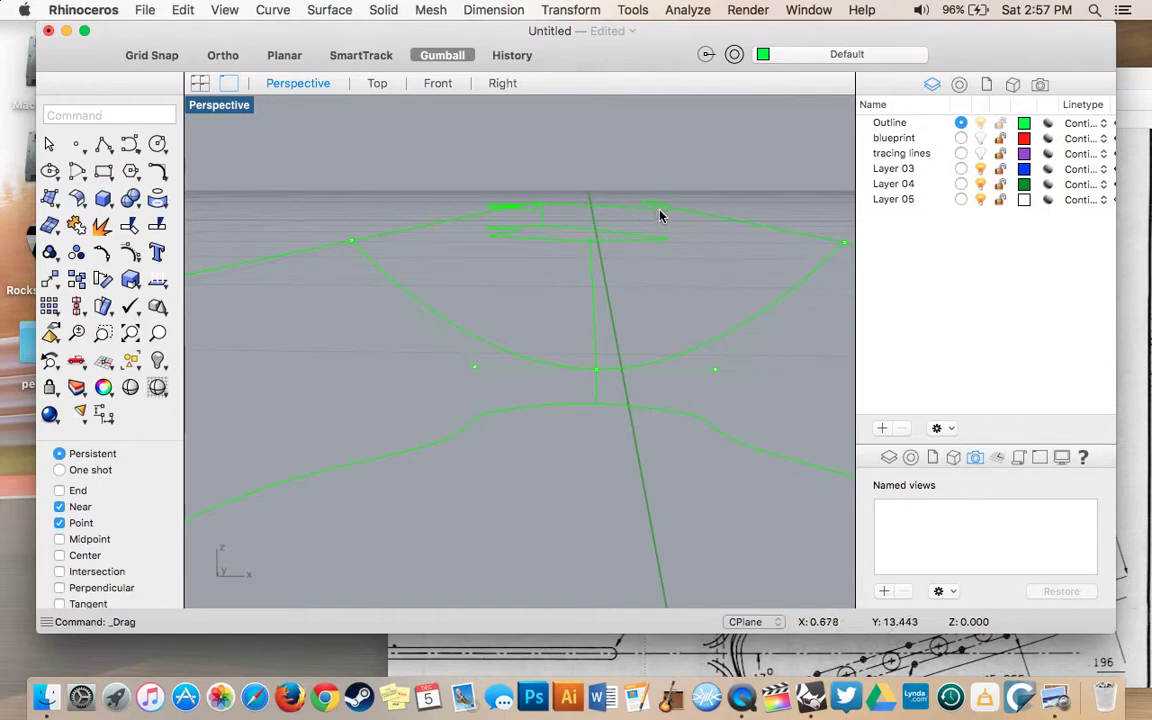
- Examine the headstock end of the neck outline in the top view and the neck-back profile from the side in perspective
click(380, 84)
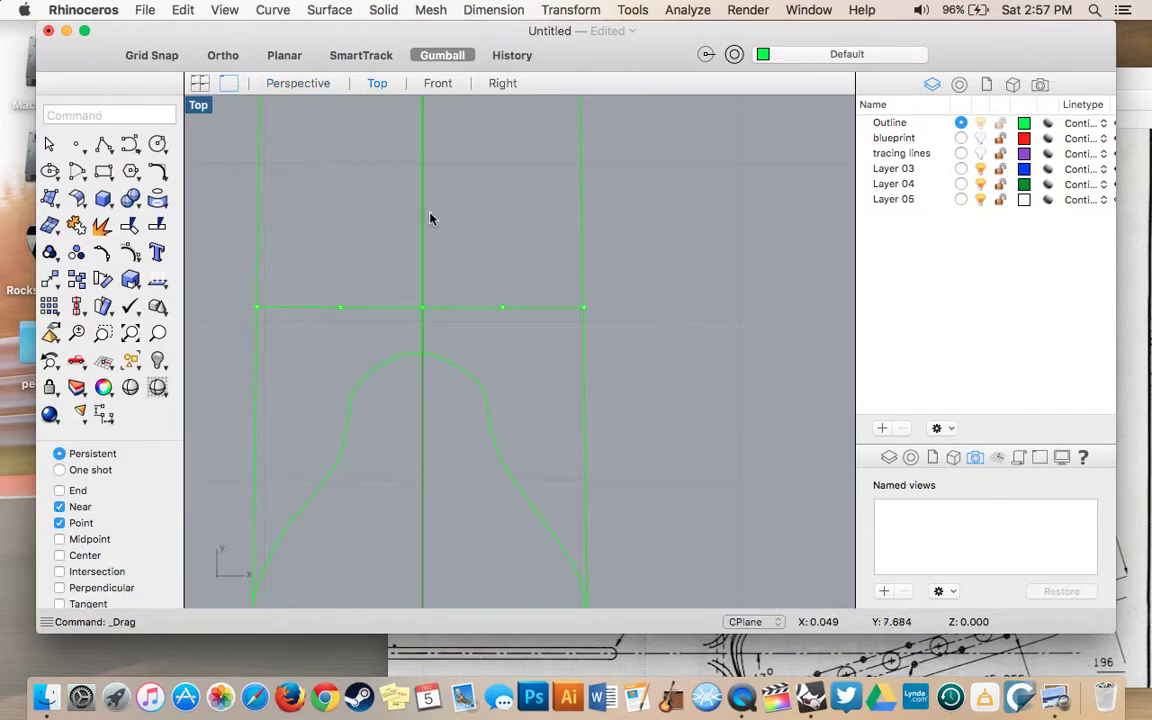
scroll(429, 220, up, 6)
scroll(429, 229, up, 5)
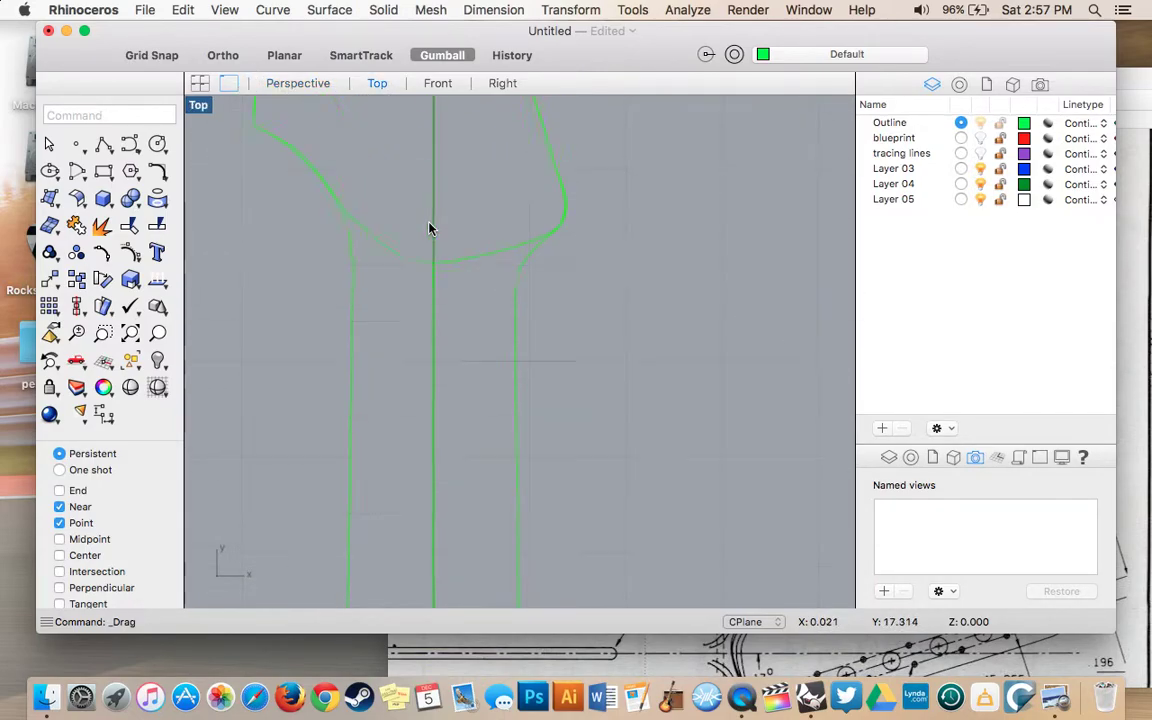
scroll(475, 306, down, 2)
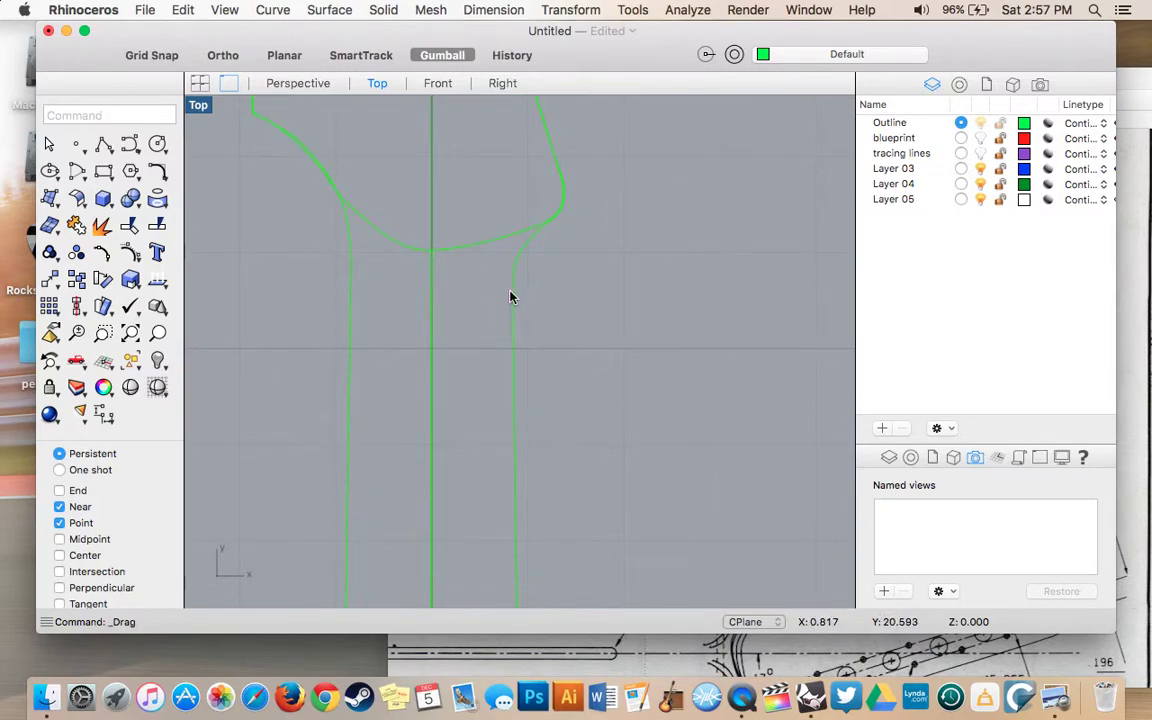
click(305, 82)
scroll(519, 212, right, 5)
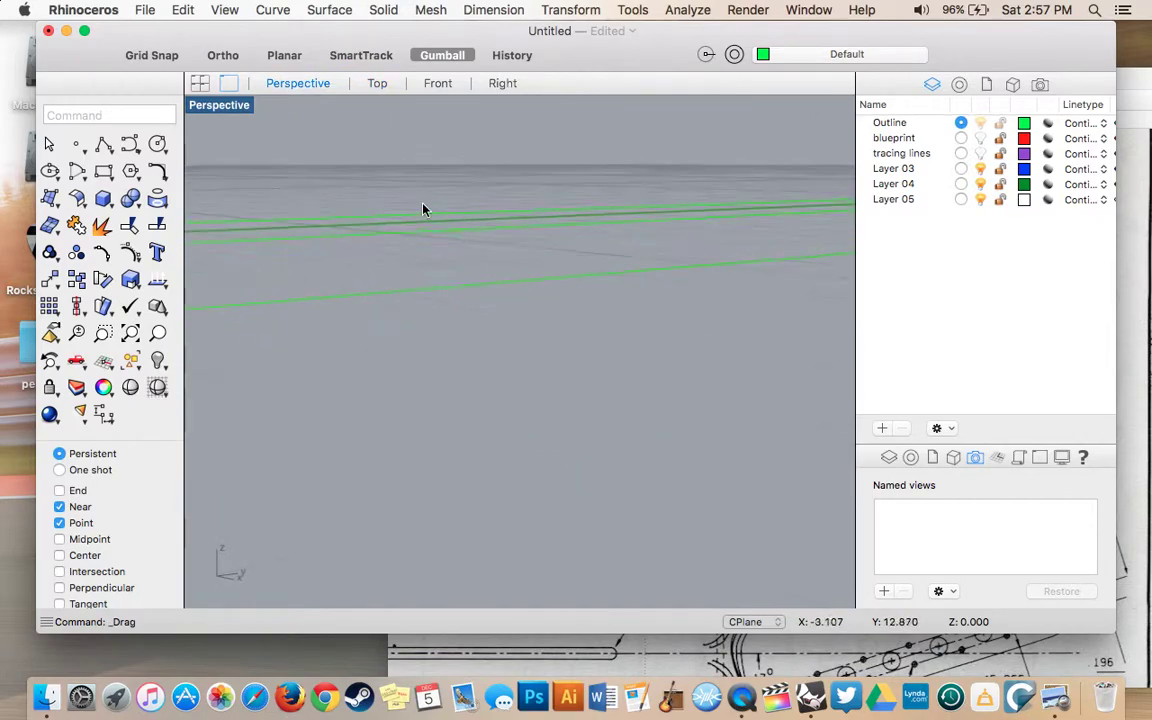
scroll(424, 209, right, 5)
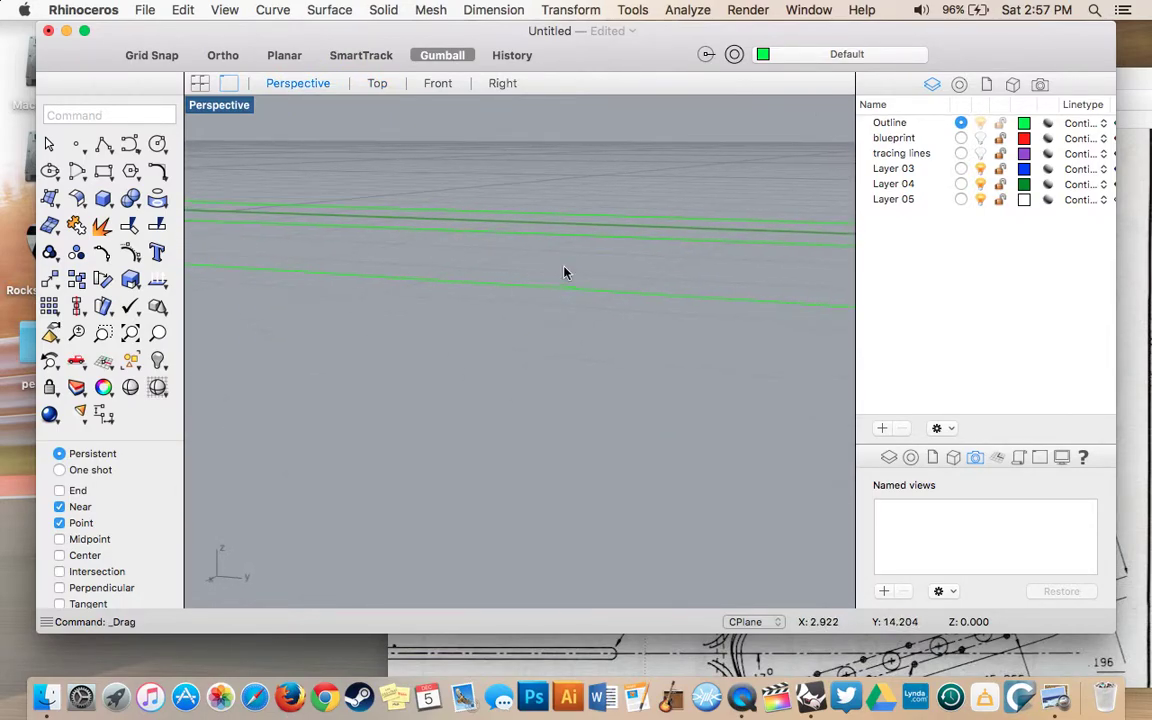
scroll(564, 272, down, 5)
scroll(564, 272, up, 5)
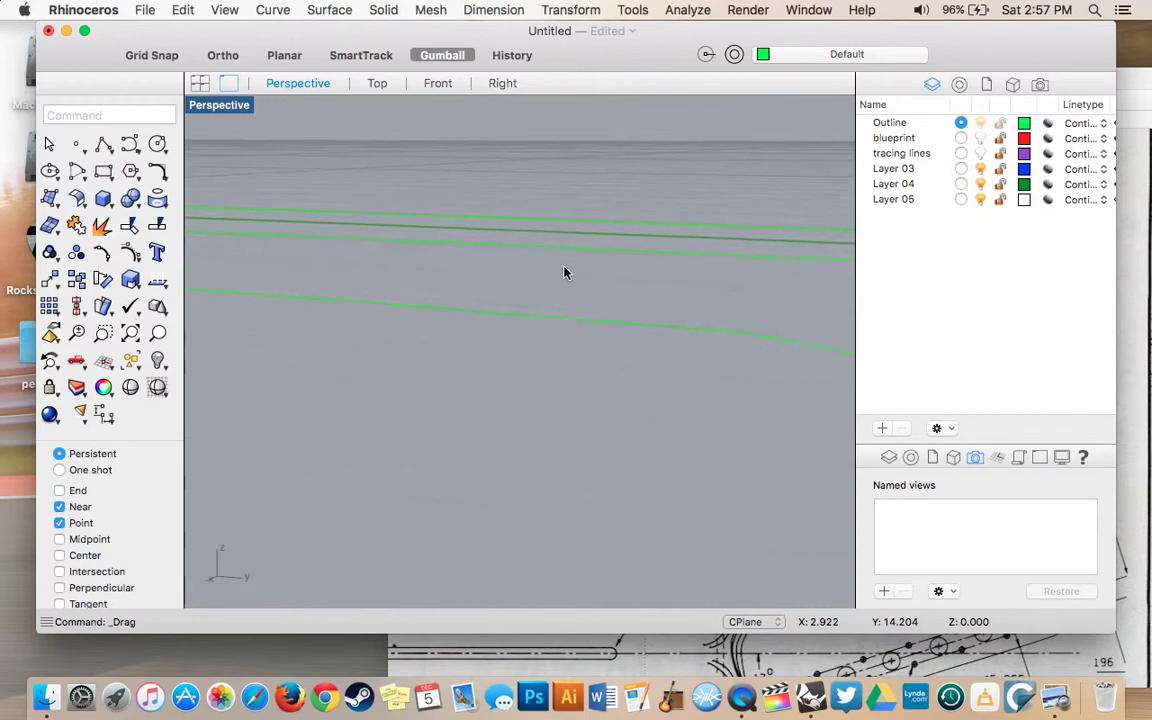
scroll(564, 272, down, 4)
scroll(564, 272, up, 4)
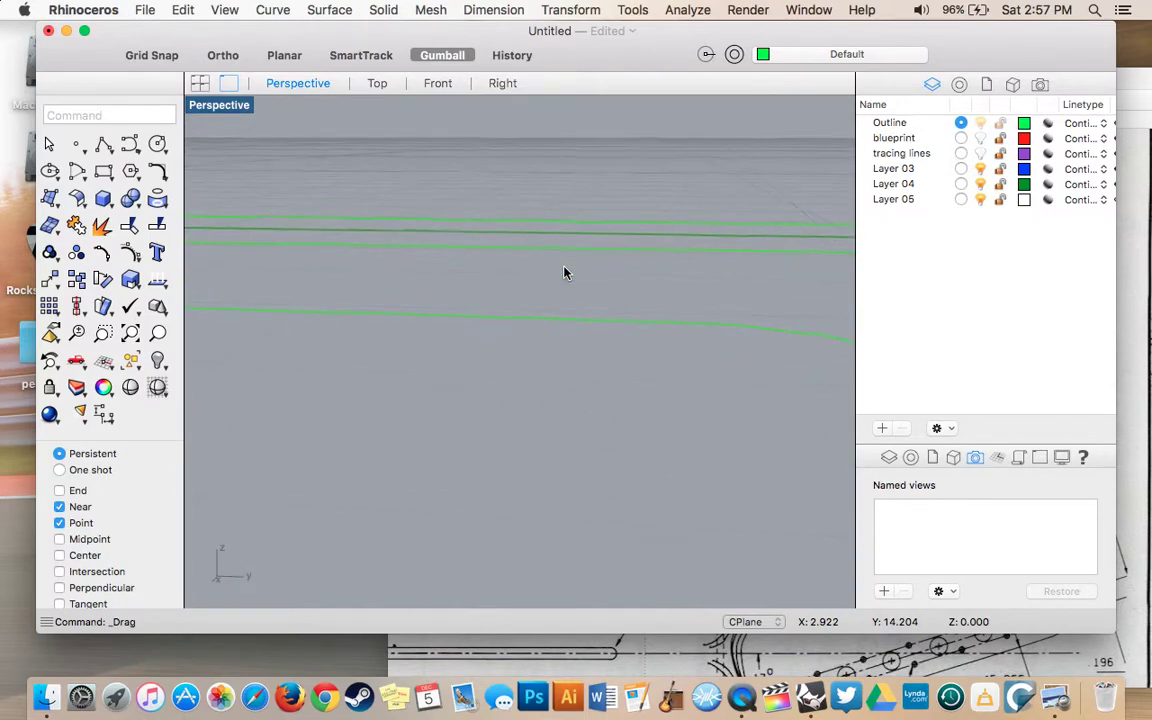
scroll(564, 272, right, 4)
scroll(564, 272, down, 4)
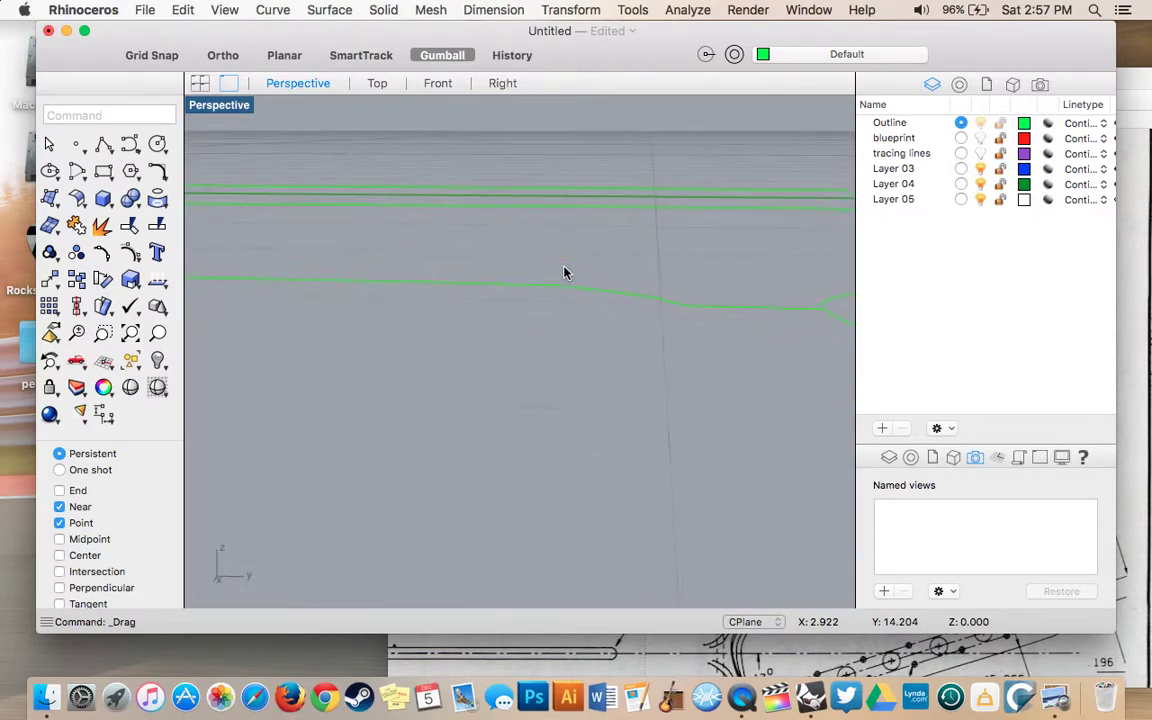
scroll(564, 272, left, 3)
scroll(705, 234, up, 4)
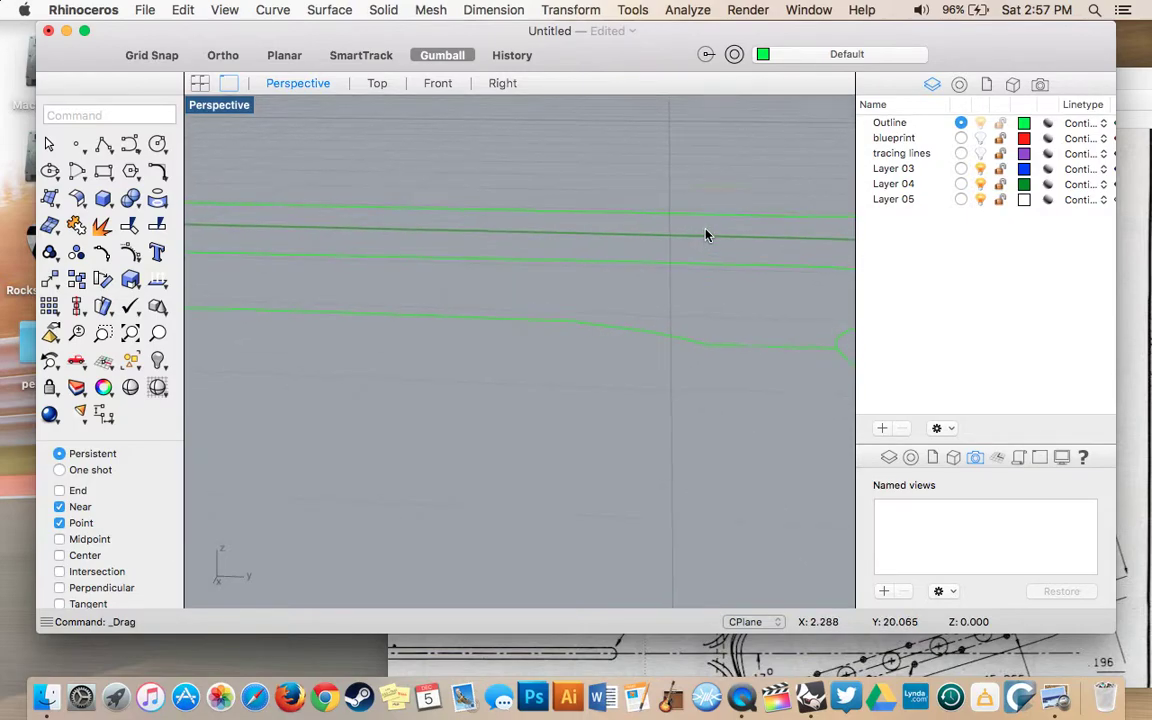
- Inspect from above and from the side where the neck-back profile bends near the headstock to locate the next cross-section
scroll(705, 234, up, 6)
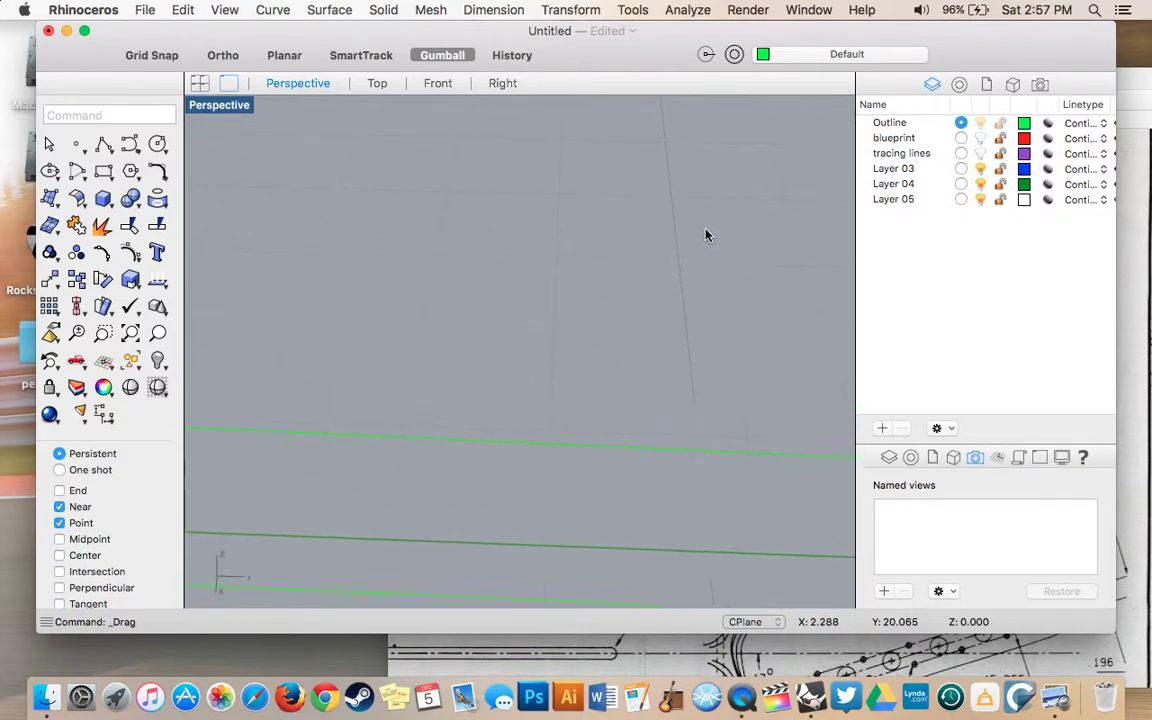
scroll(705, 234, up, 3)
scroll(705, 234, down, 6)
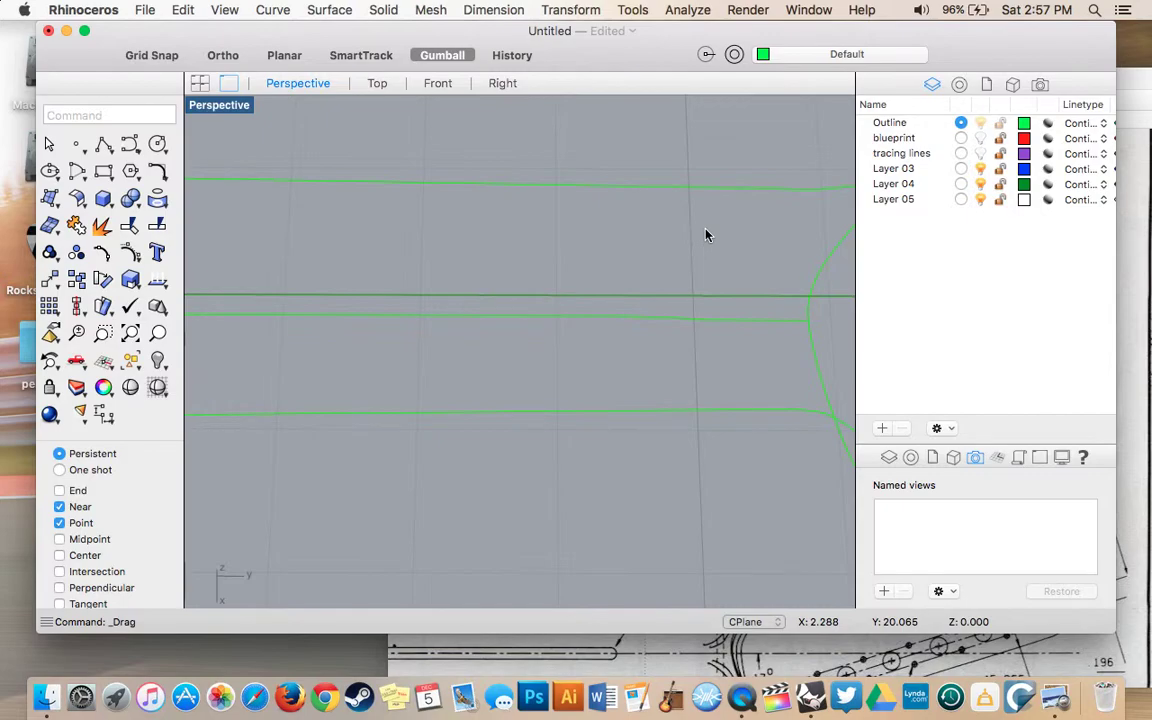
scroll(706, 235, down, 5)
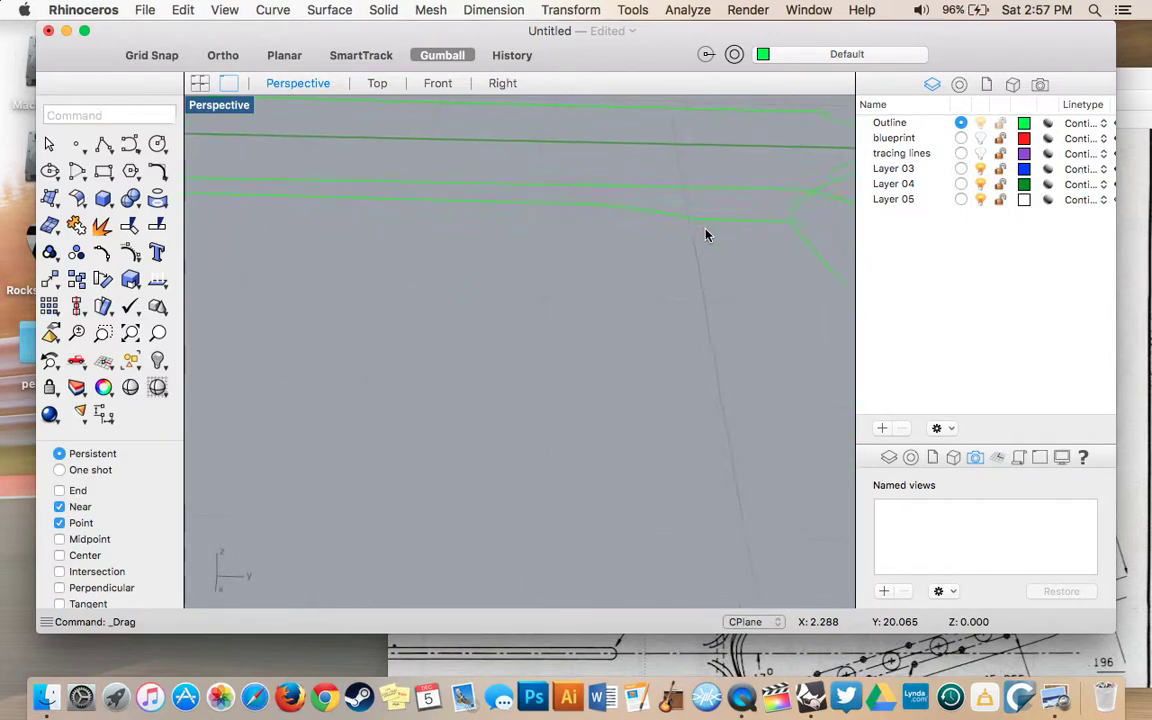
scroll(706, 235, down, 3)
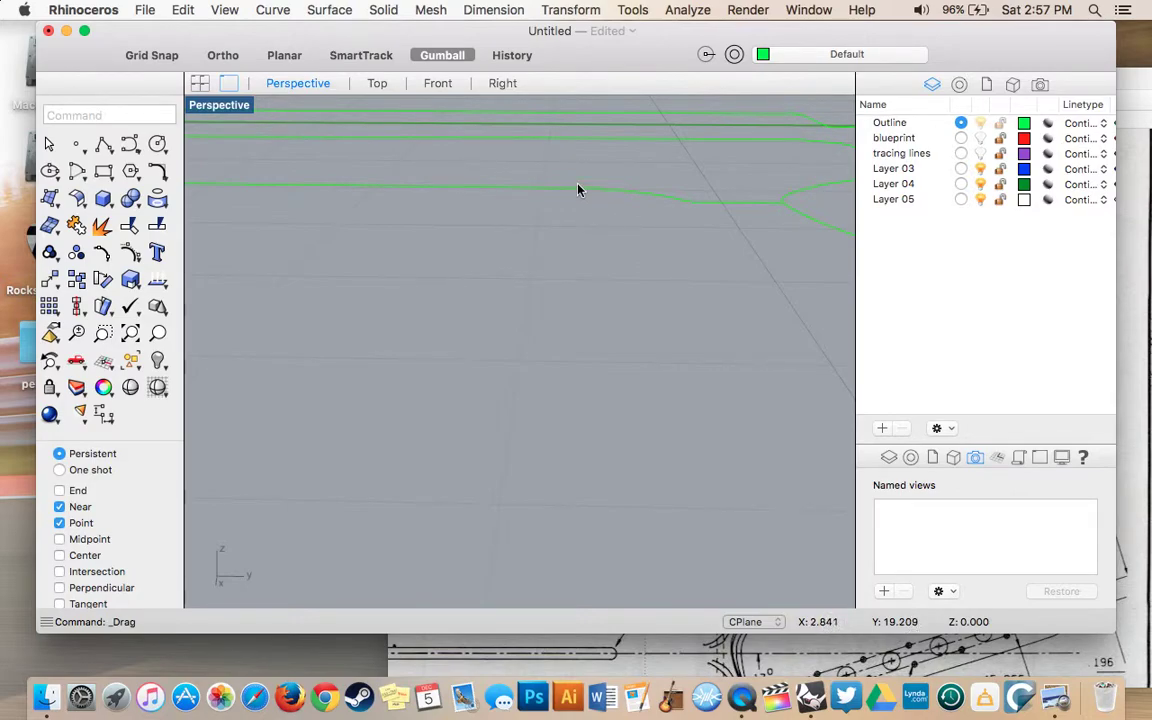
scroll(612, 211, down, 1)
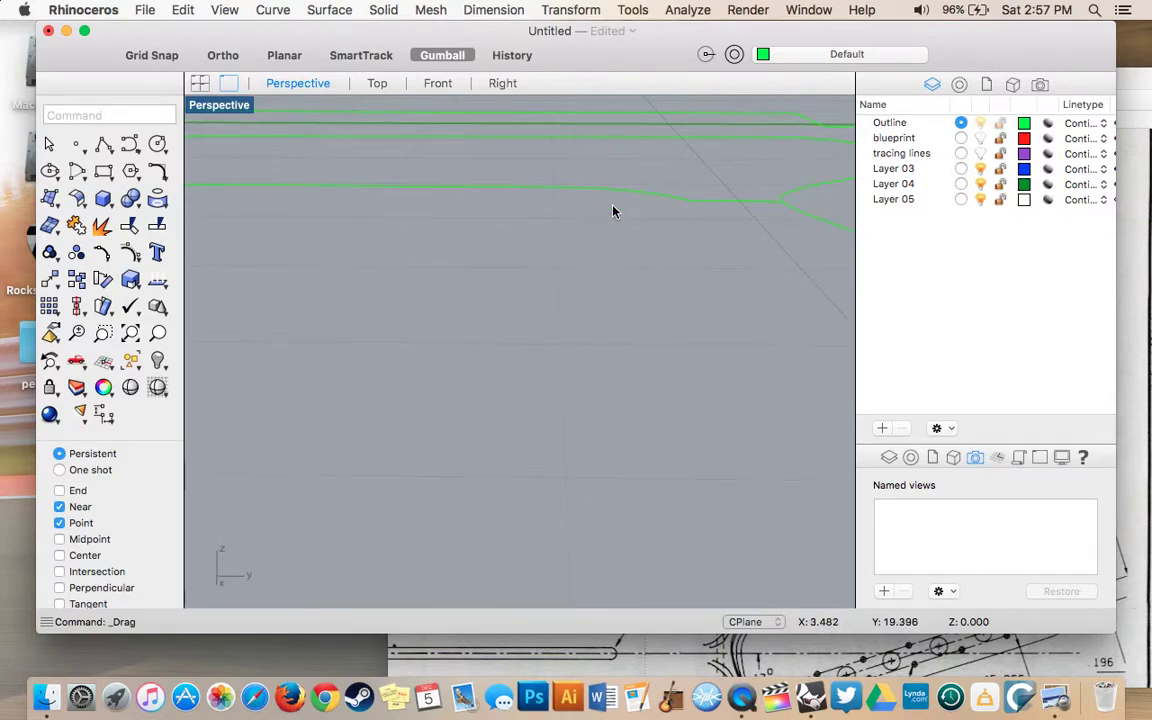
scroll(570, 204, down, 5)
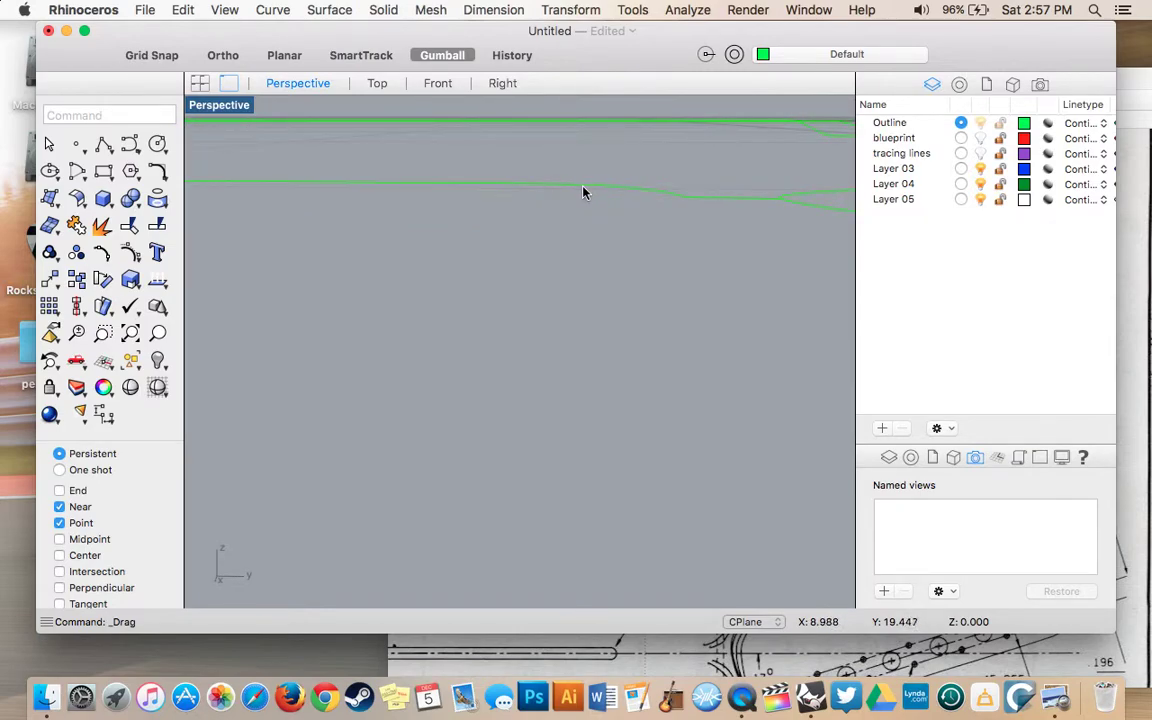
scroll(553, 193, up, 5)
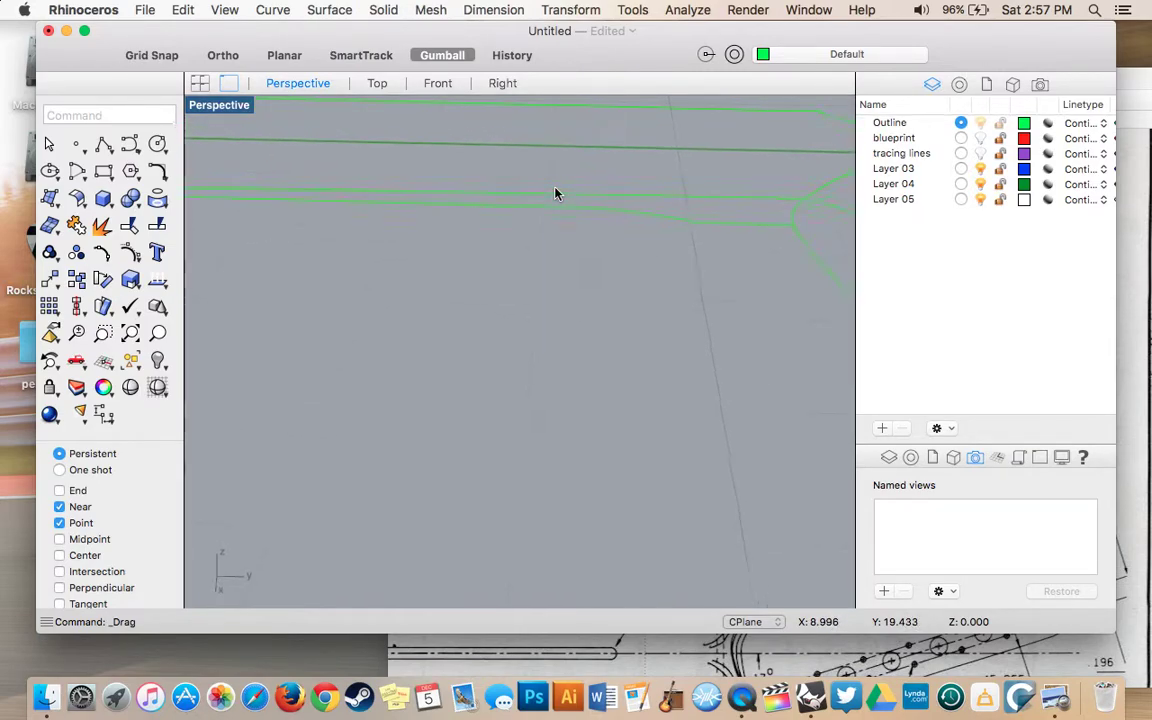
scroll(556, 193, up, 2)
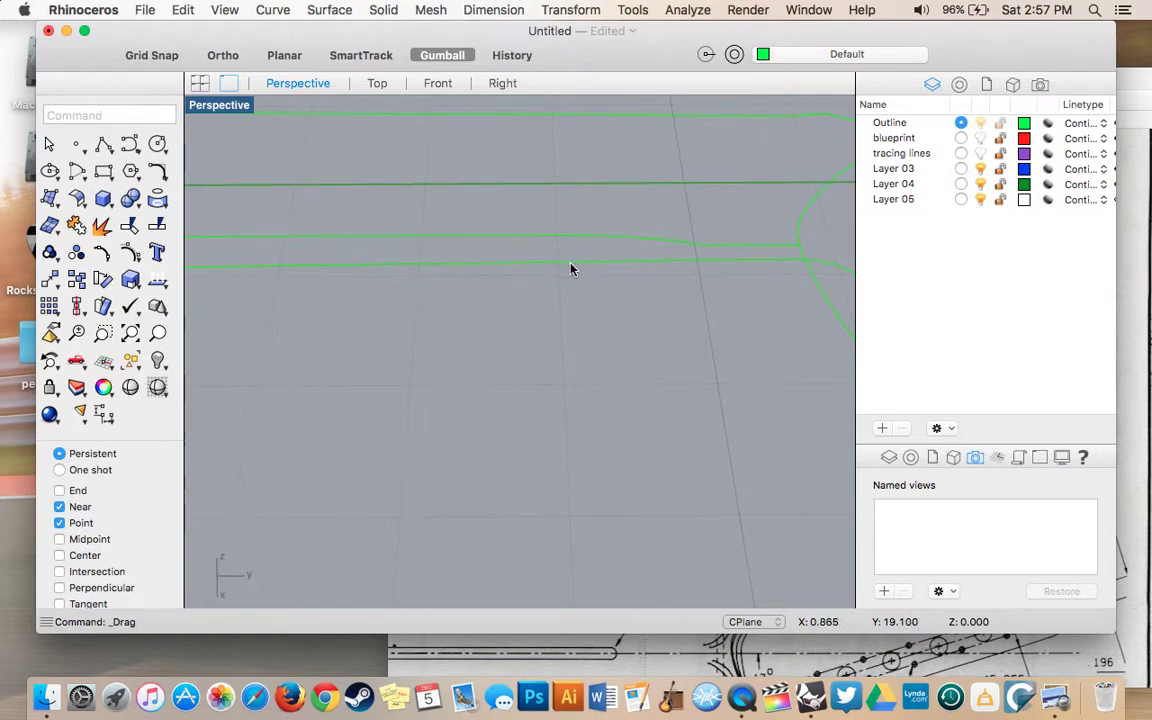
- Draw a degree 2 three-point curve straight across from the right neck edge to the centerline near the headstock, at about Y 19
click(129, 147)
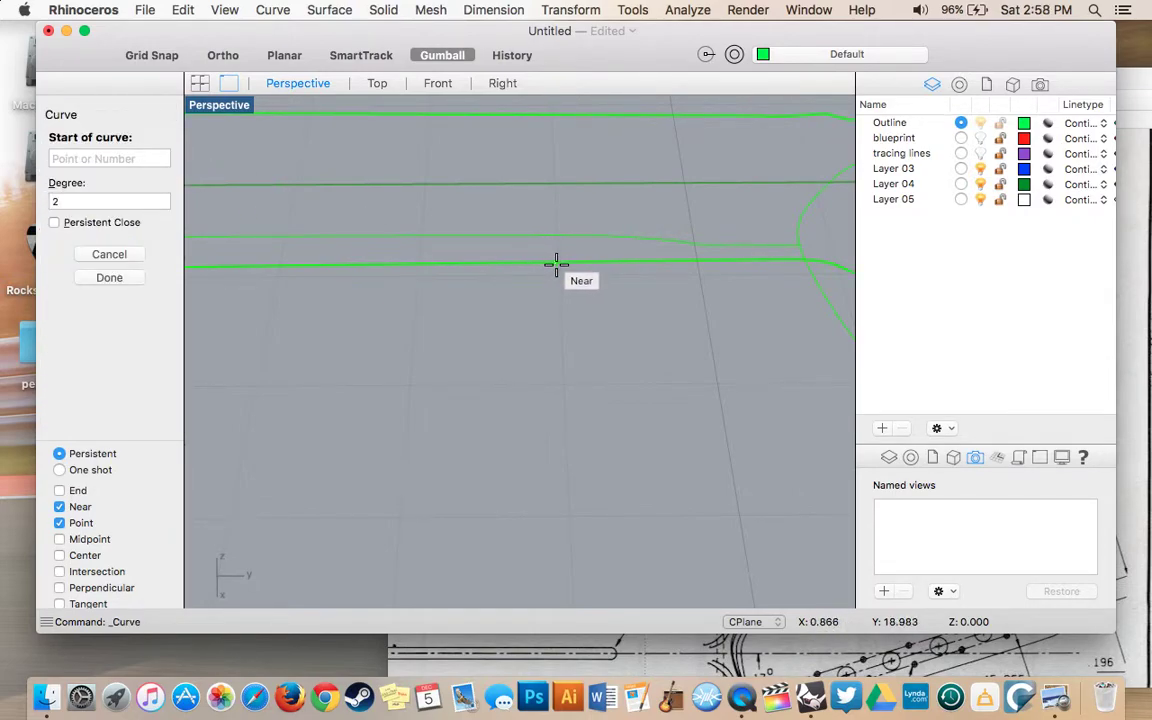
click(553, 263)
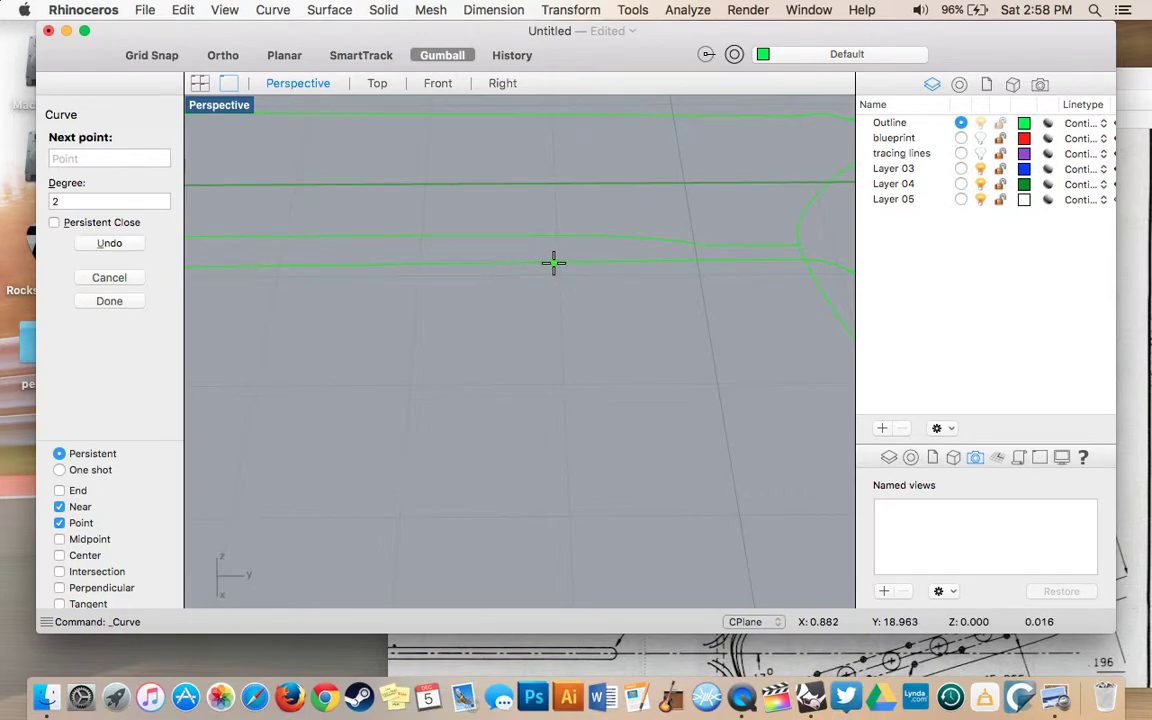
click(380, 86)
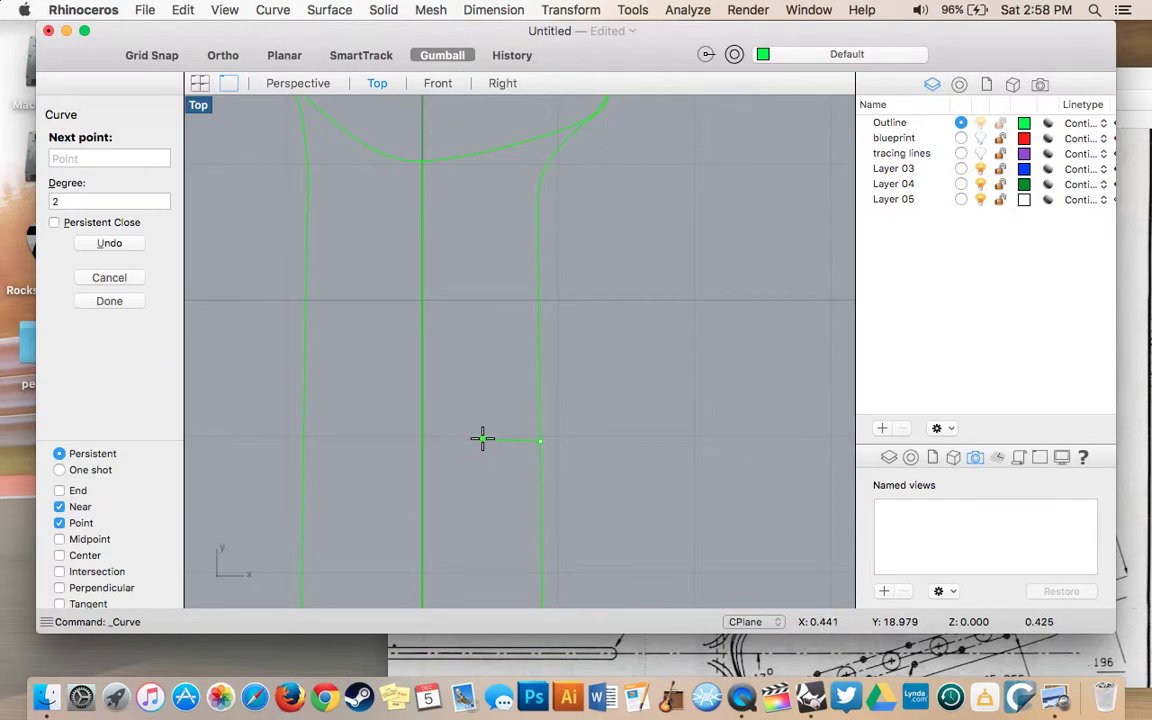
click(475, 441)
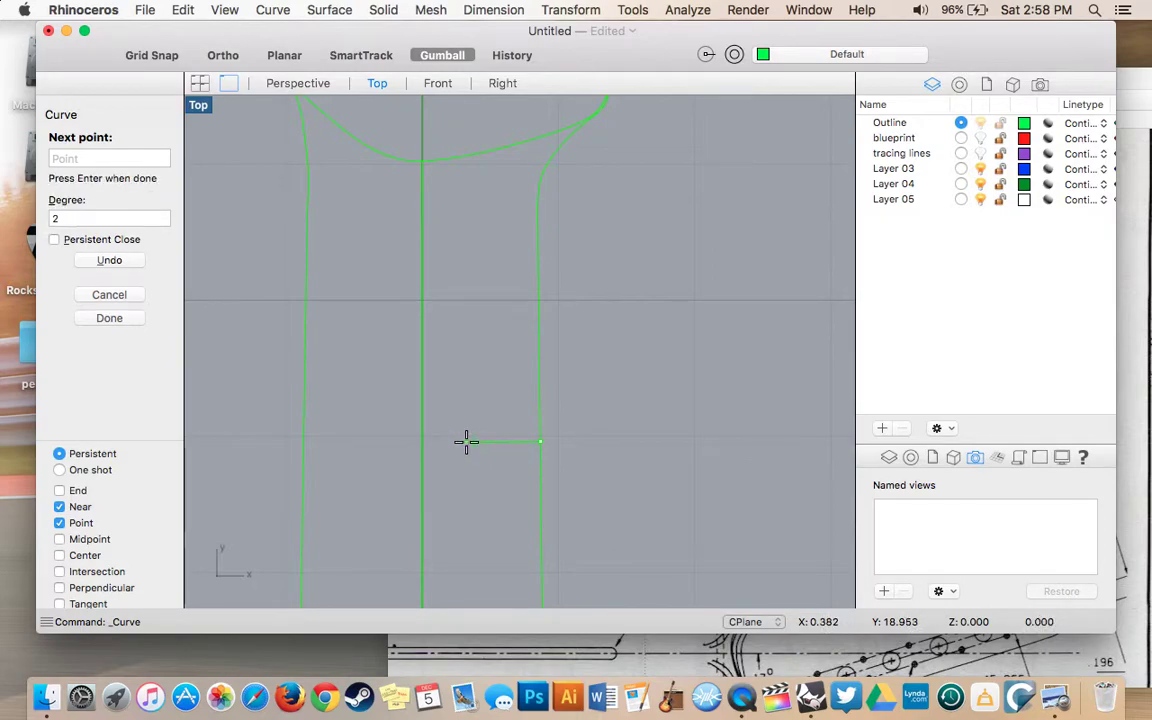
click(432, 441)
key(Return)
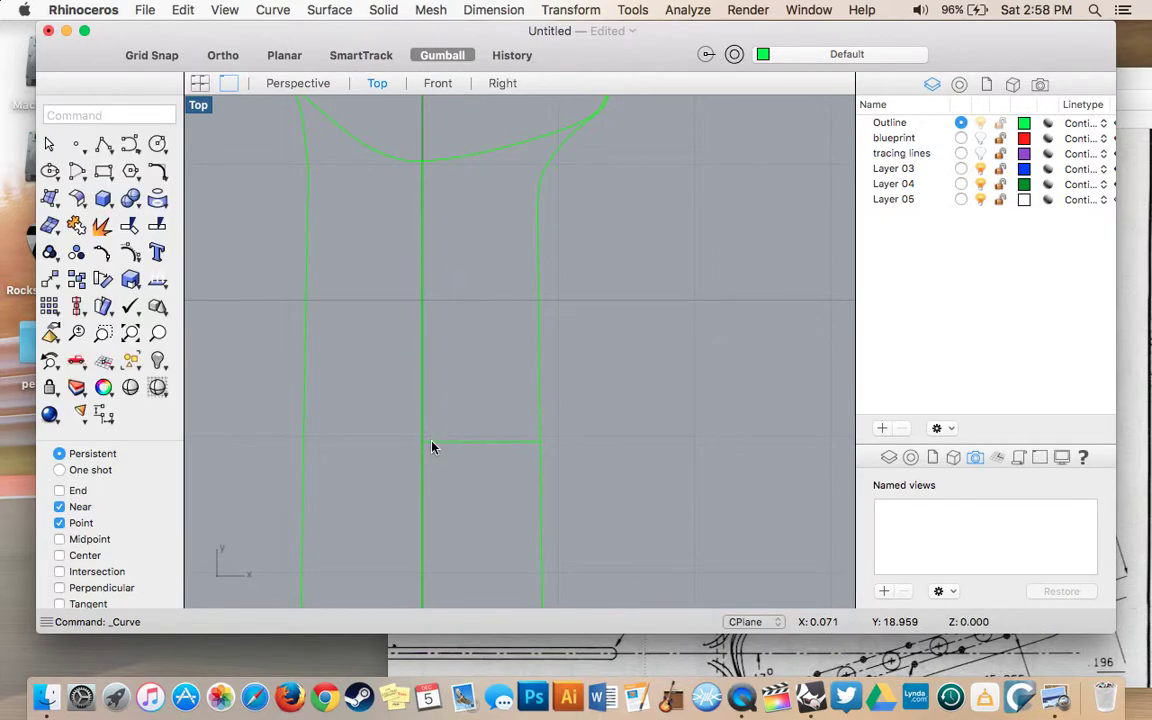
- Show the control points of the new right half-curve near the headstock
click(124, 148)
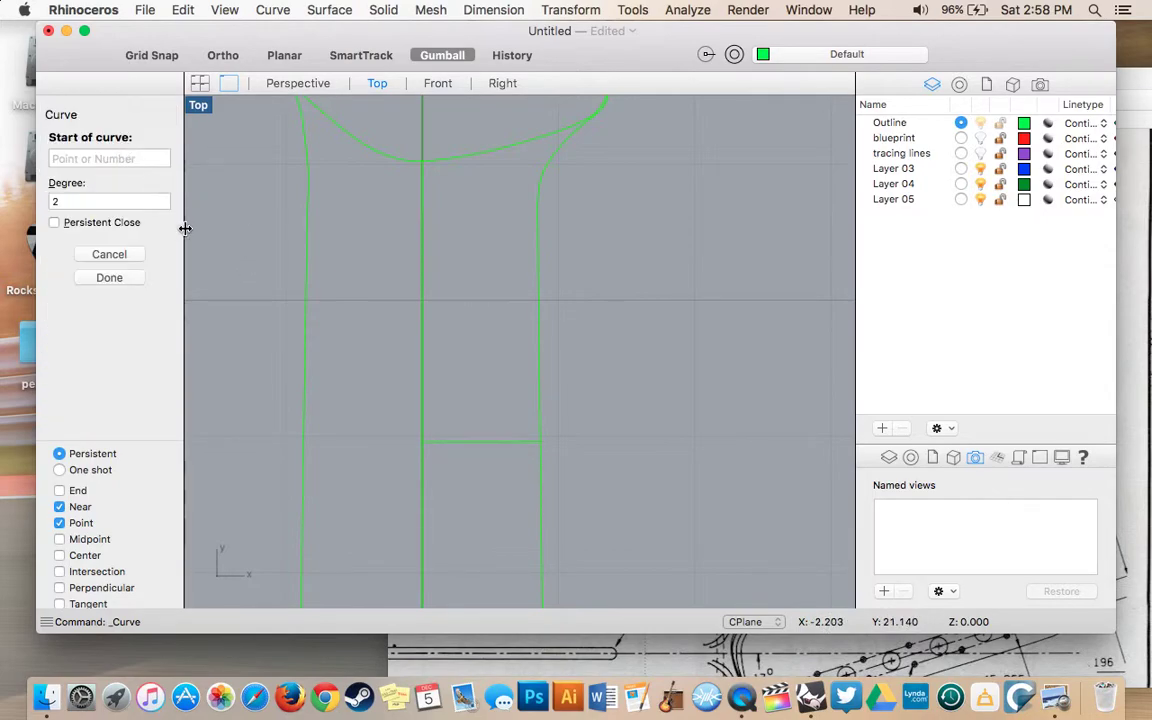
click(113, 255)
click(480, 447)
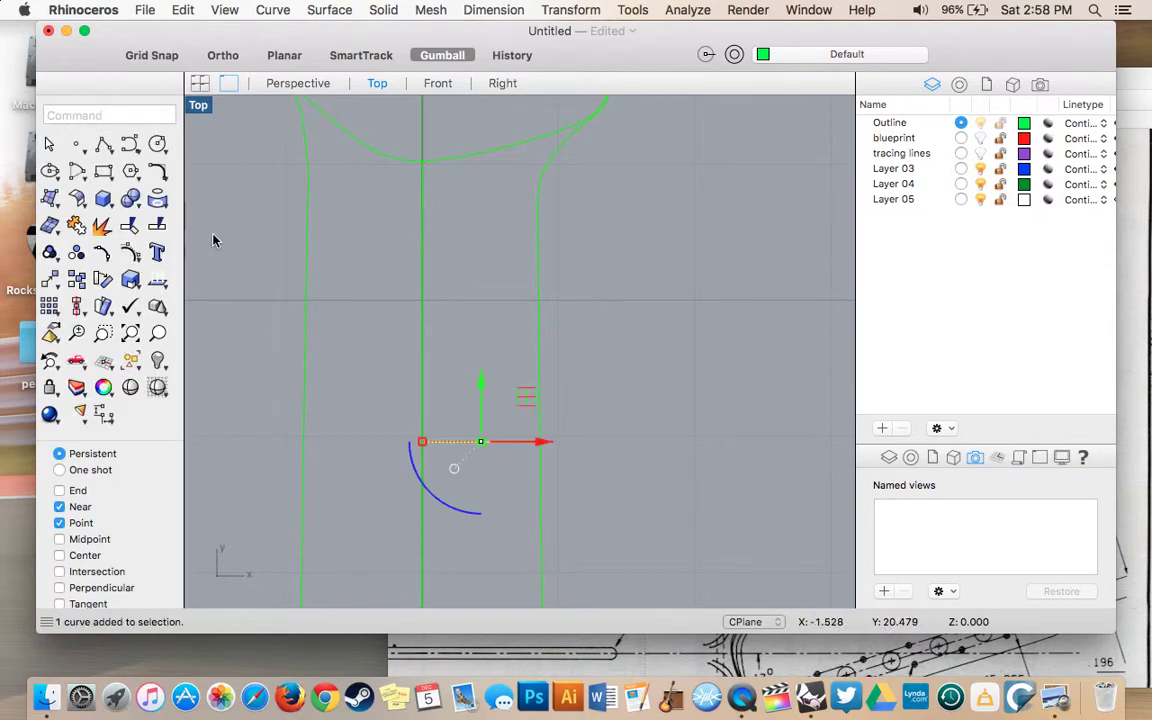
click(128, 225)
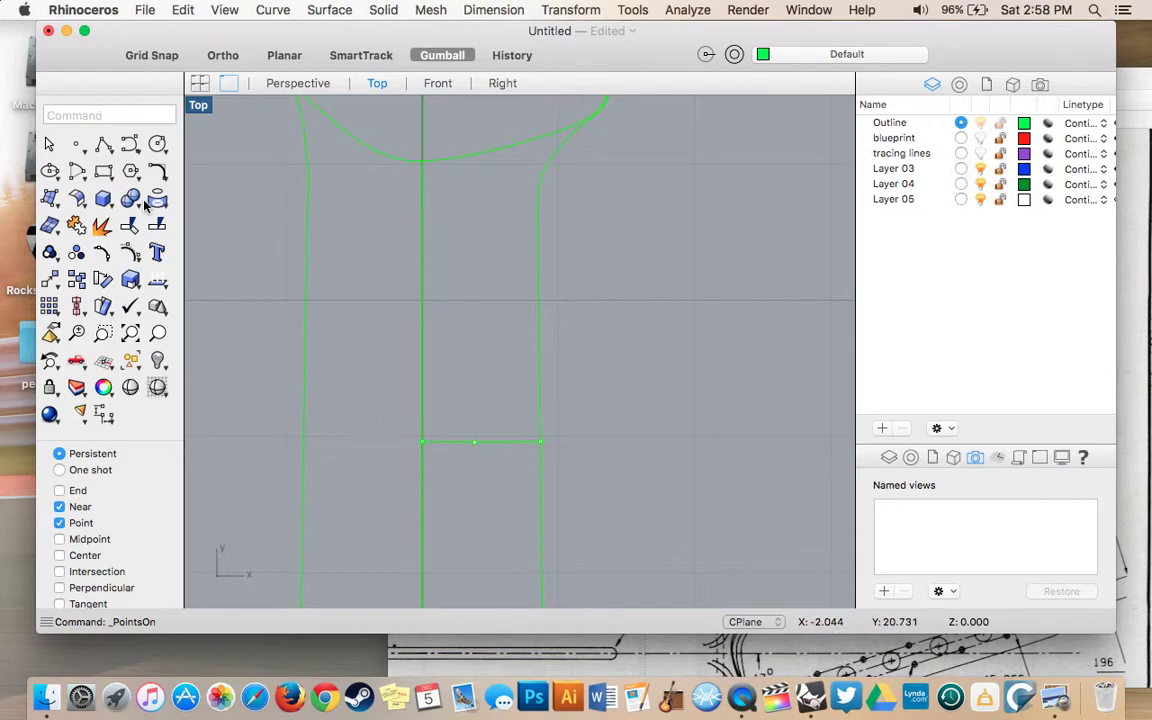
- Draw the matching degree 2 left half-curve from the right half's centerline endpoint to the left neck edge, with one point midway
click(129, 147)
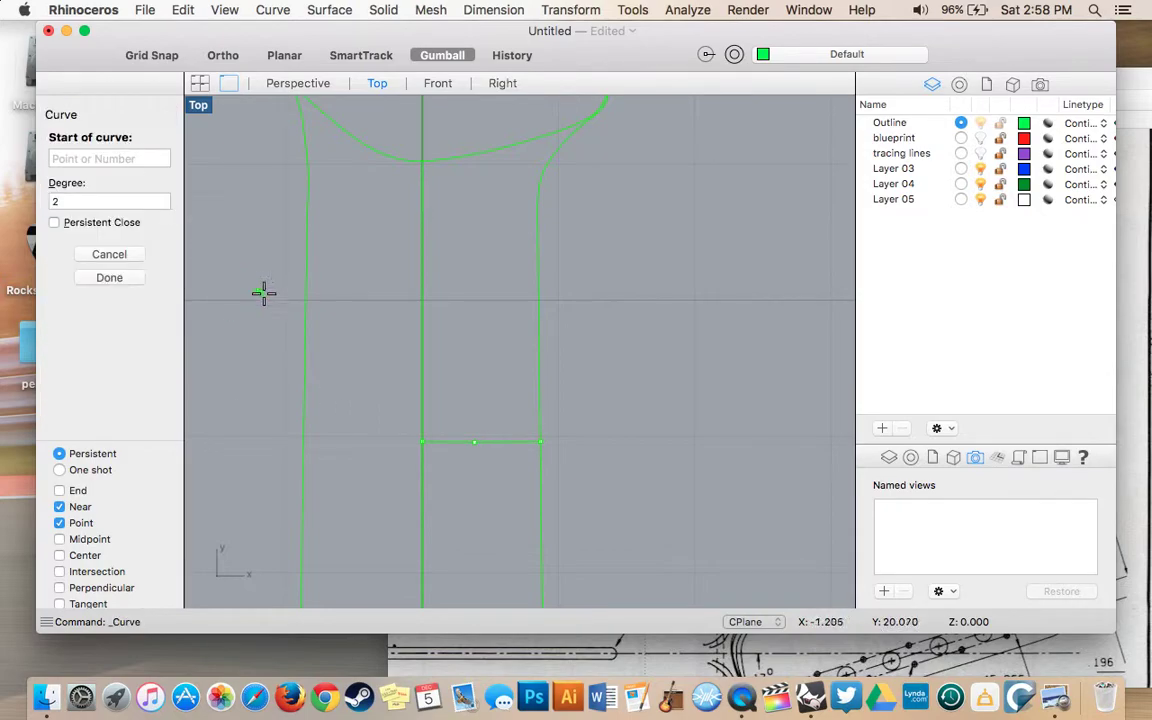
click(421, 442)
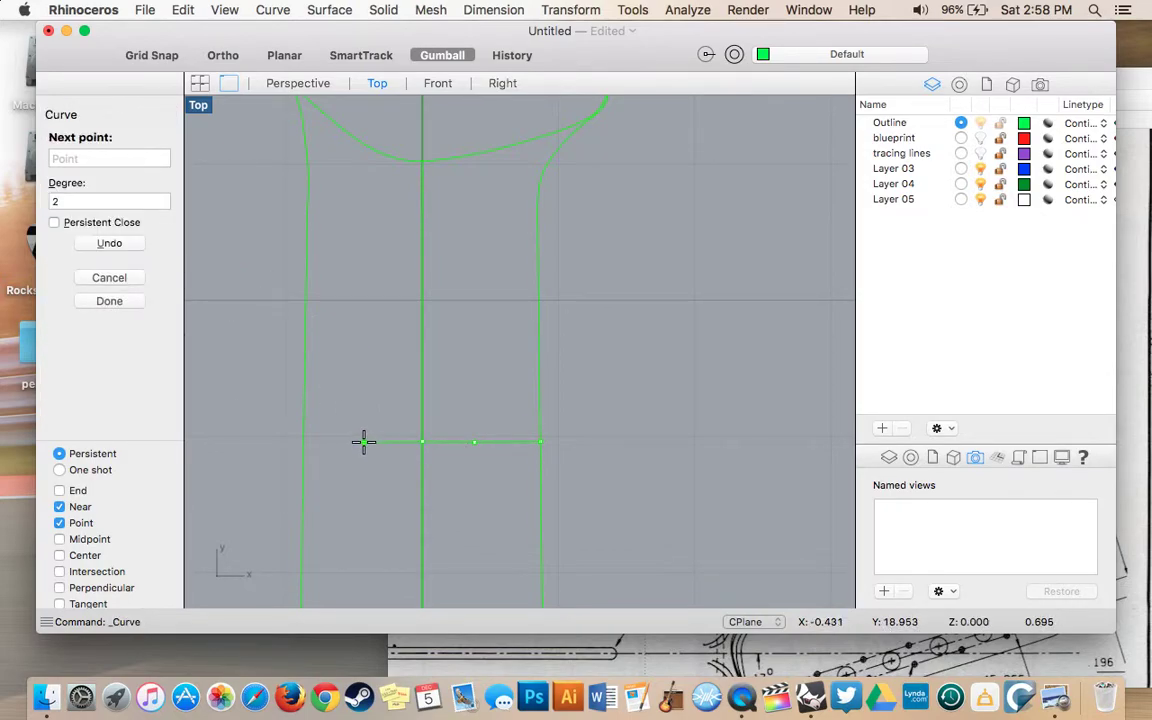
click(363, 442)
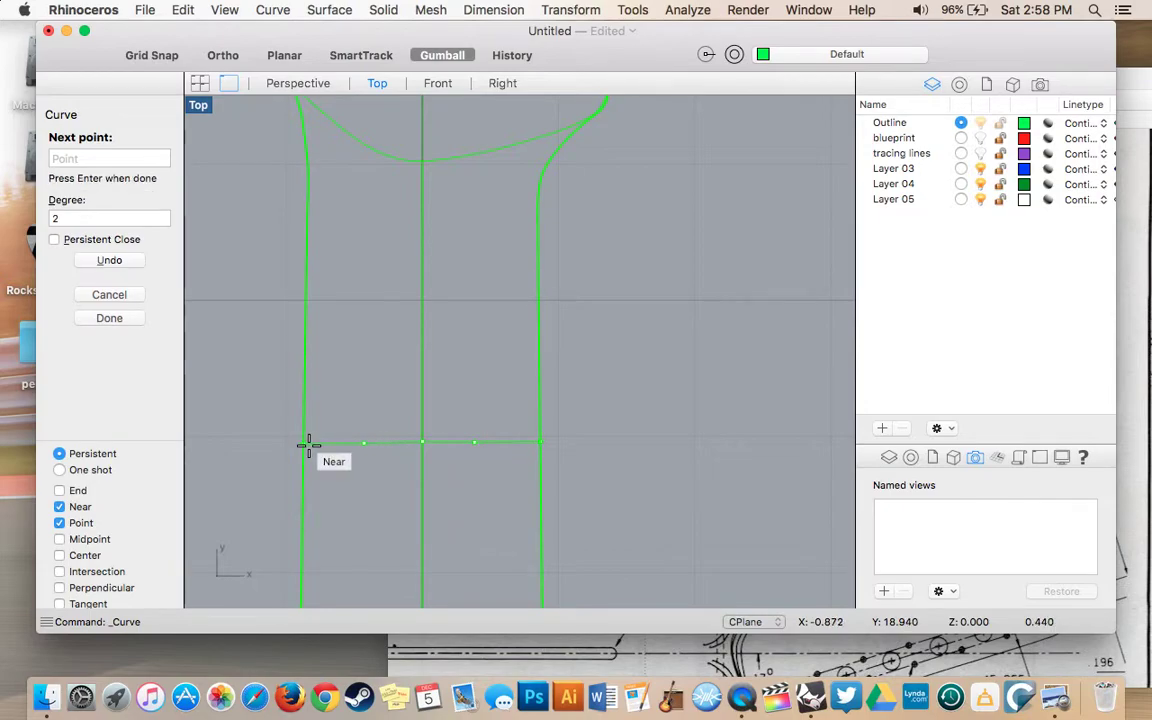
click(307, 443)
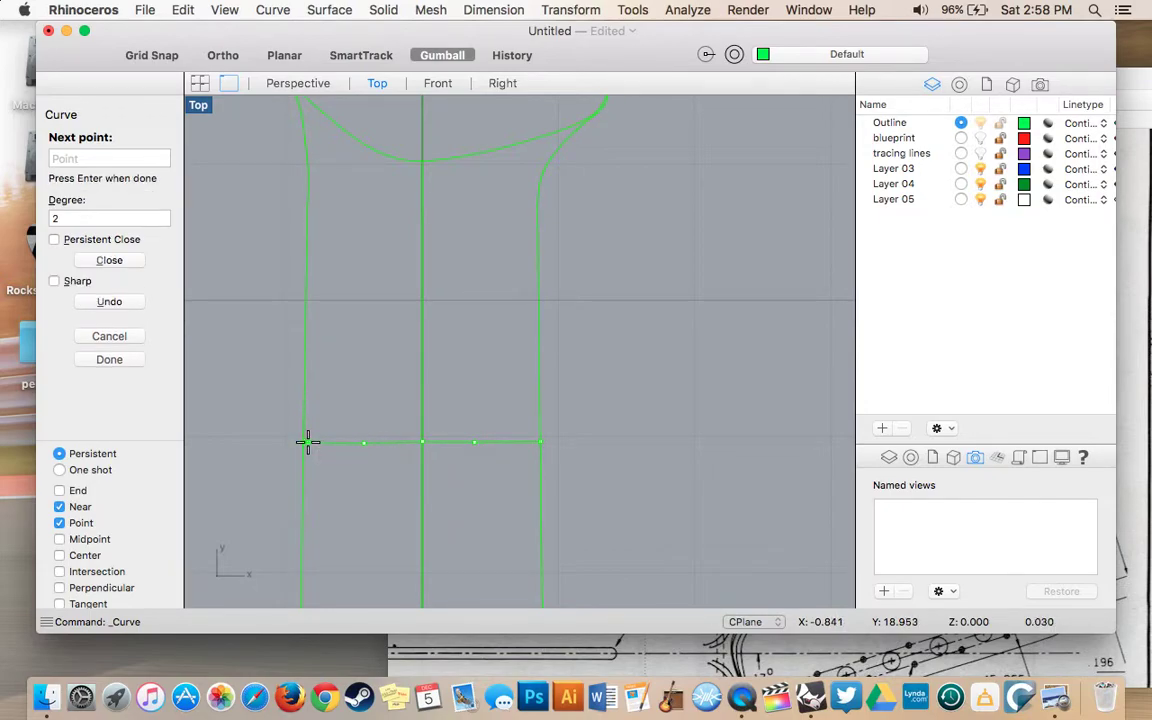
key(Return)
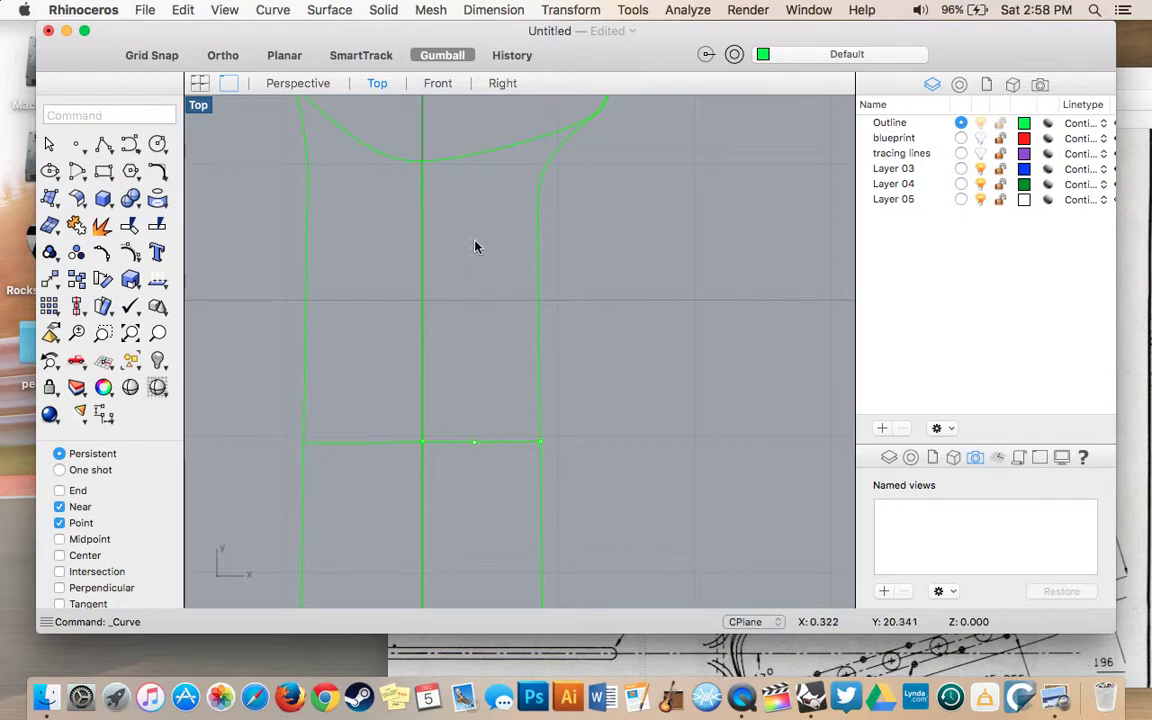
- In the front view, pull the middle control point of the right half-curve near the headstock down almost level with its centerline endpoint
click(437, 83)
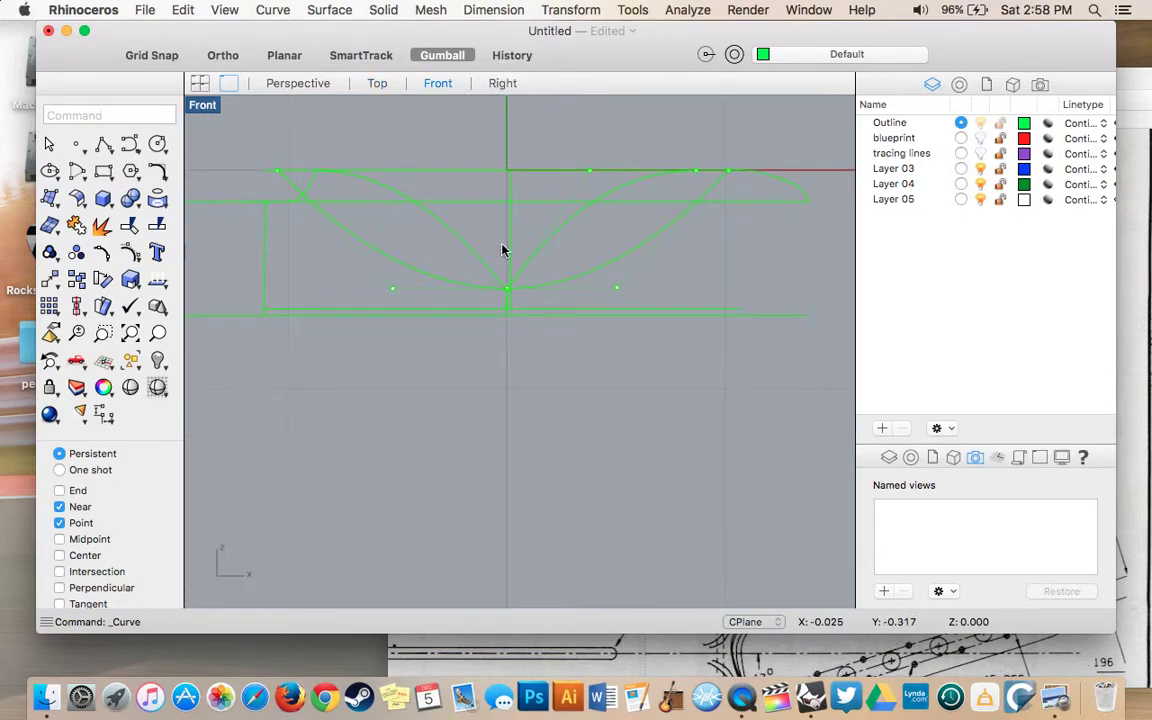
scroll(483, 247, up, 3)
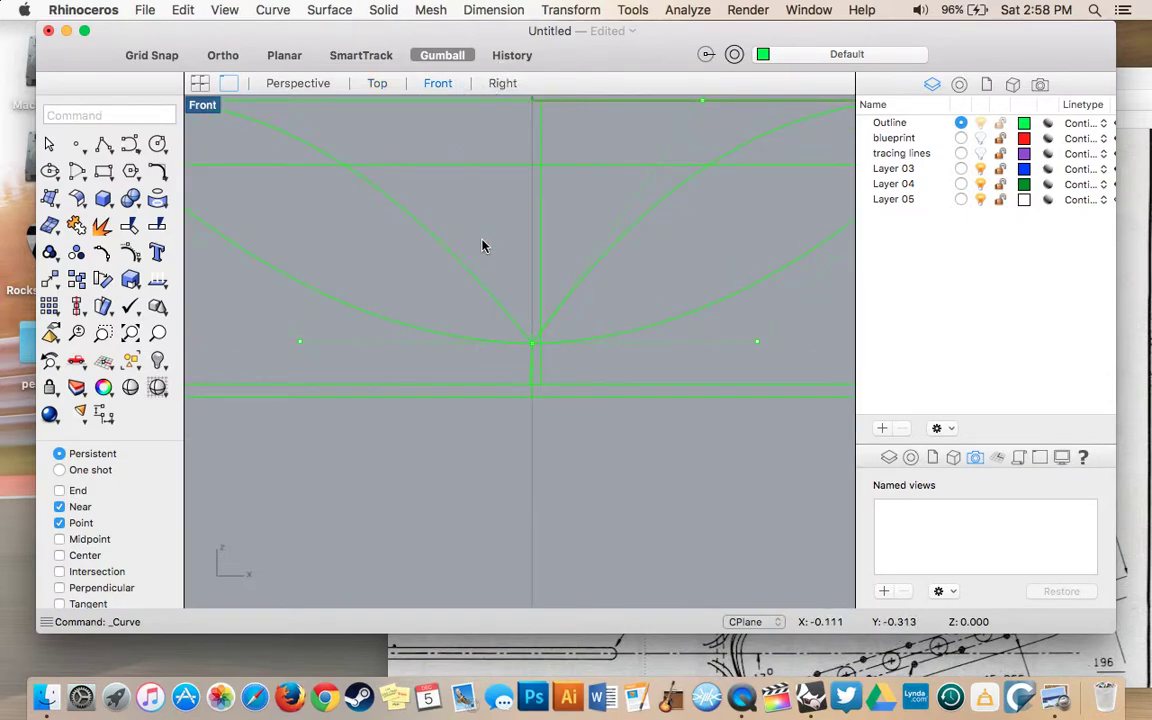
scroll(661, 237, right, 5)
scroll(661, 237, up, 2)
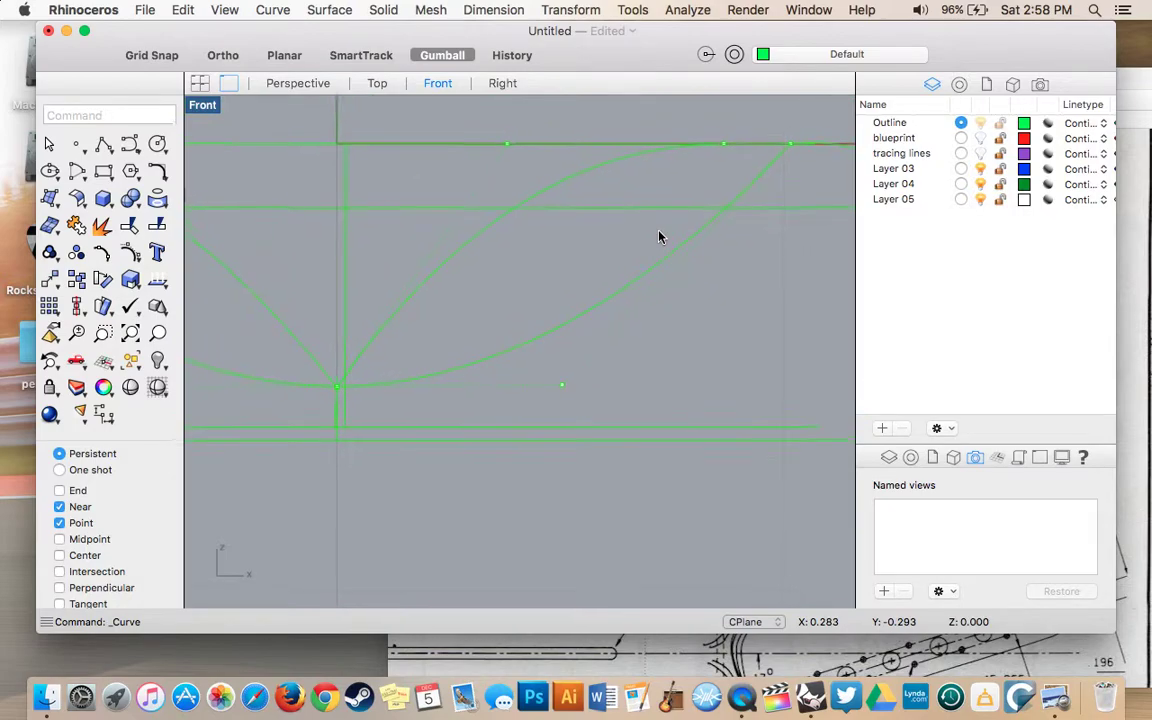
click(505, 148)
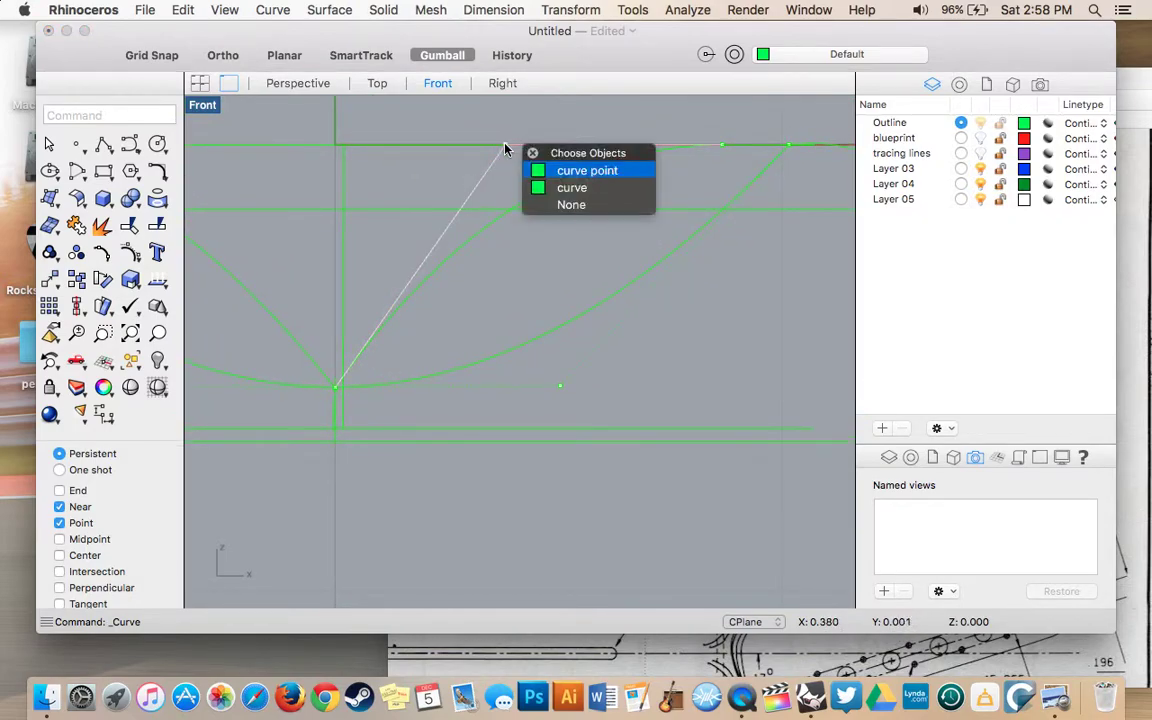
click(560, 171)
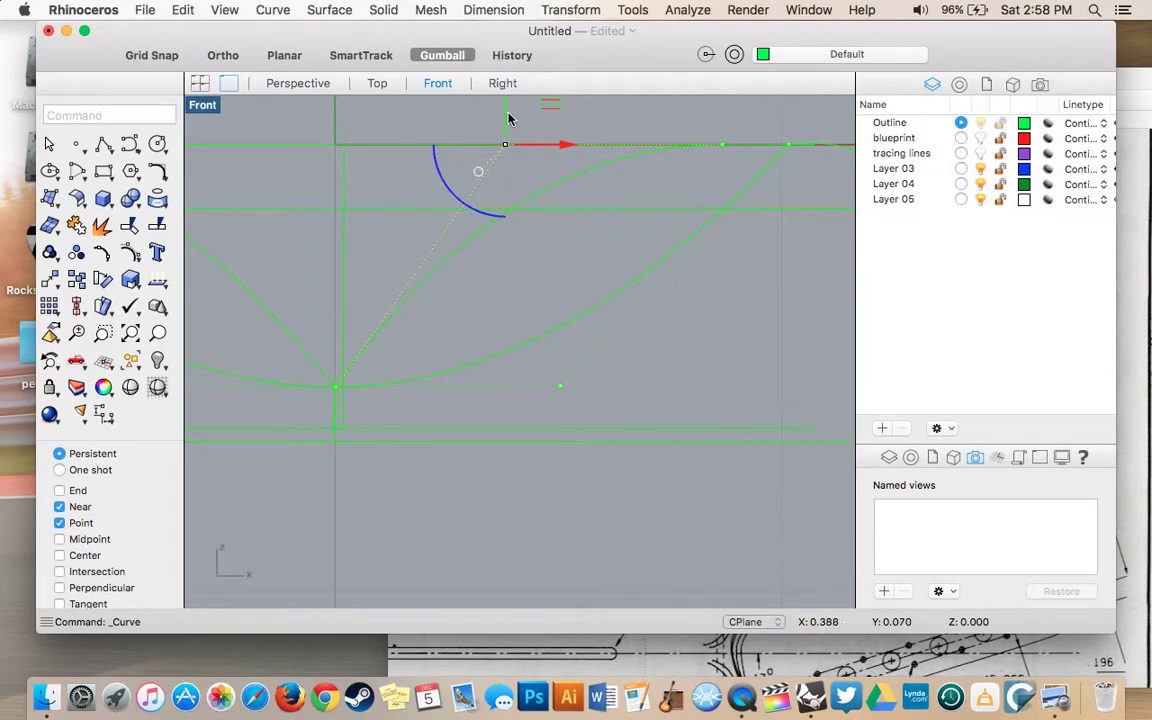
drag(508, 124, 652, 345)
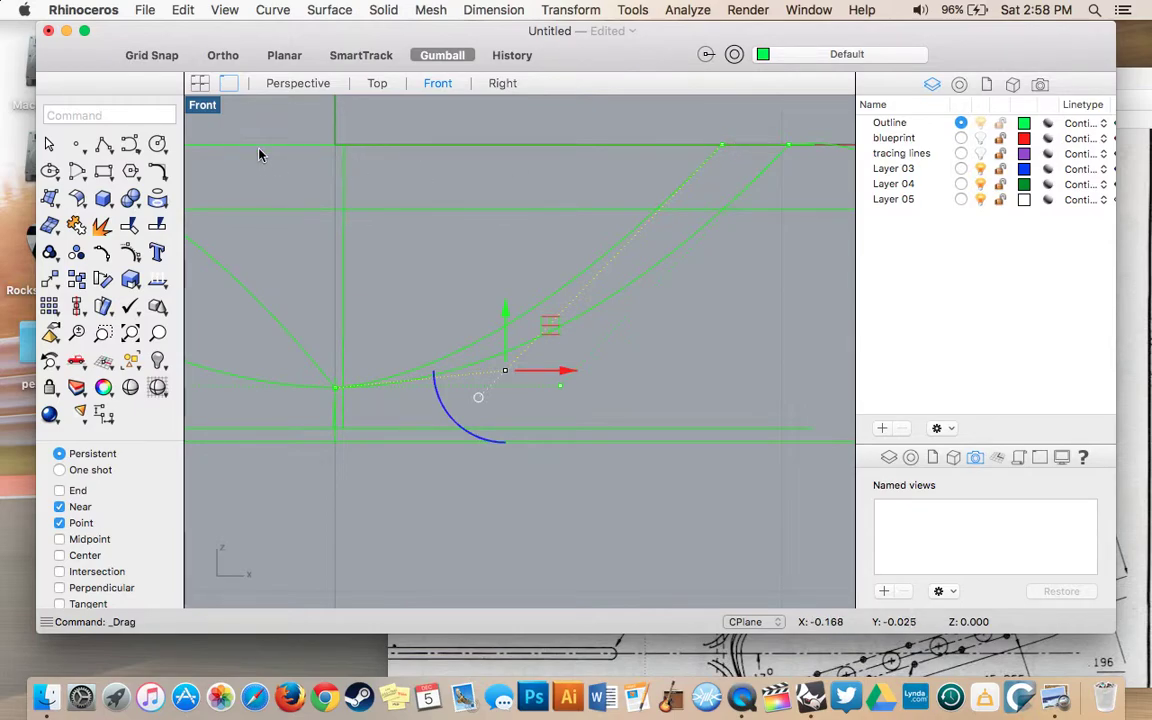
- Check the selected control point's location from above, and lower it slightly more in the front view to round the right half-curve
click(377, 83)
scroll(434, 352, down, 5)
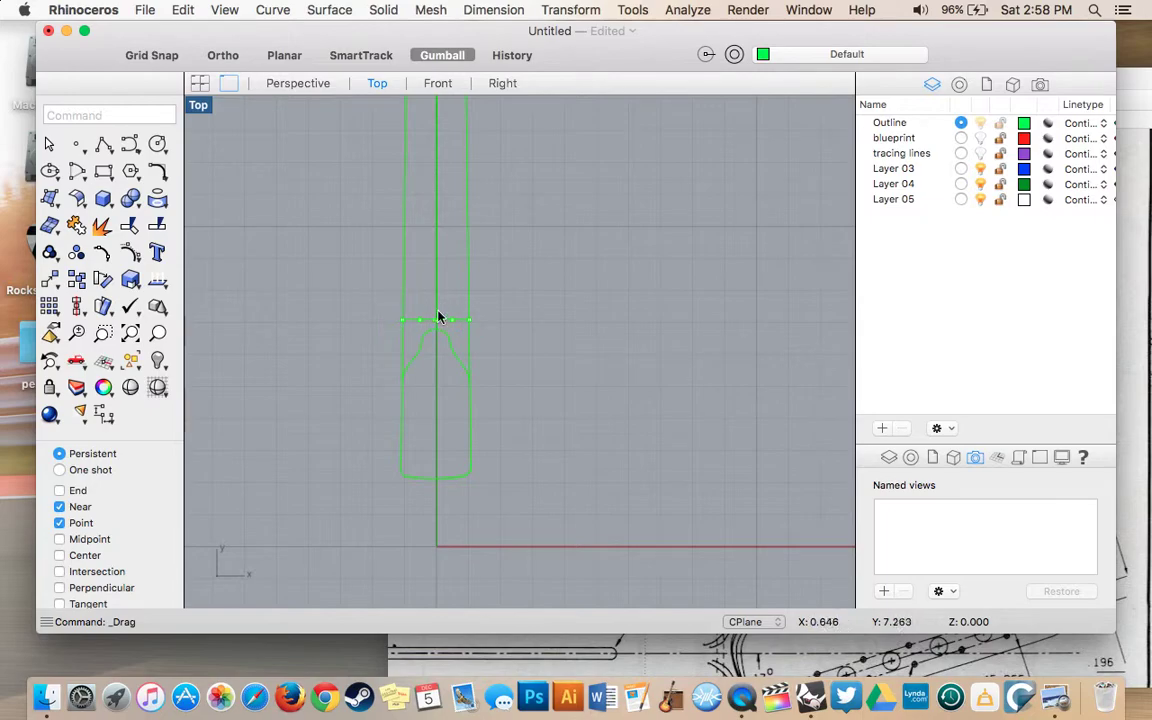
scroll(445, 316, down, 2)
scroll(445, 316, up, 8)
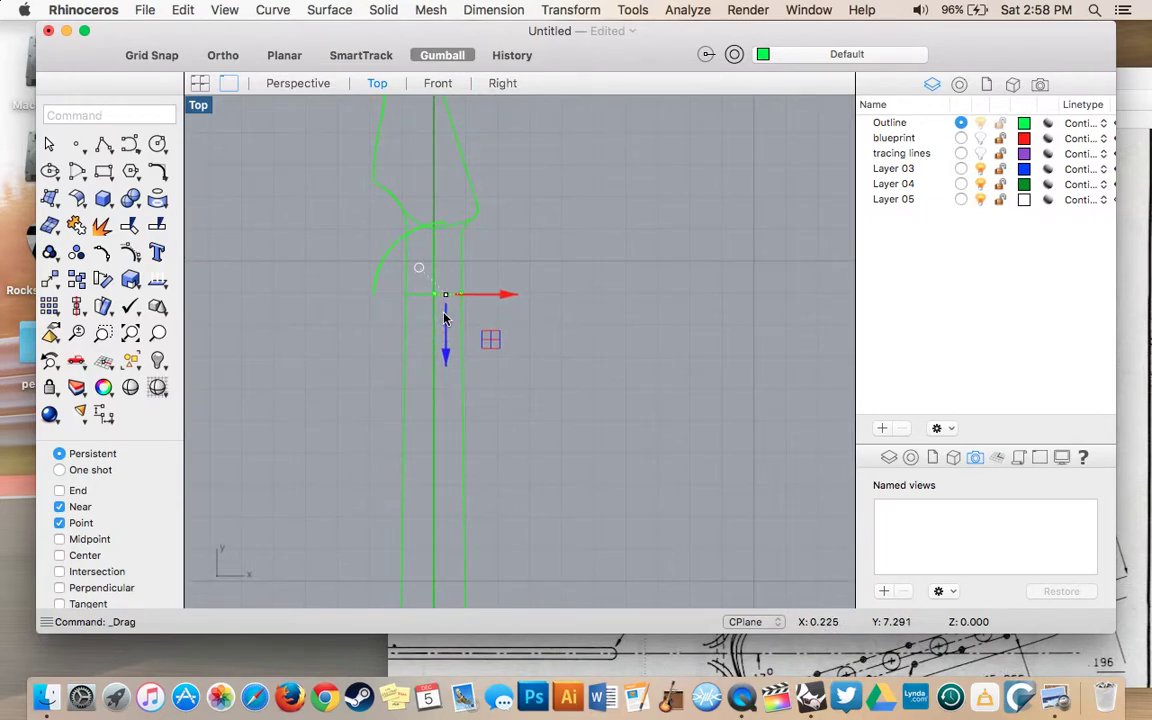
click(438, 83)
scroll(537, 323, up, 2)
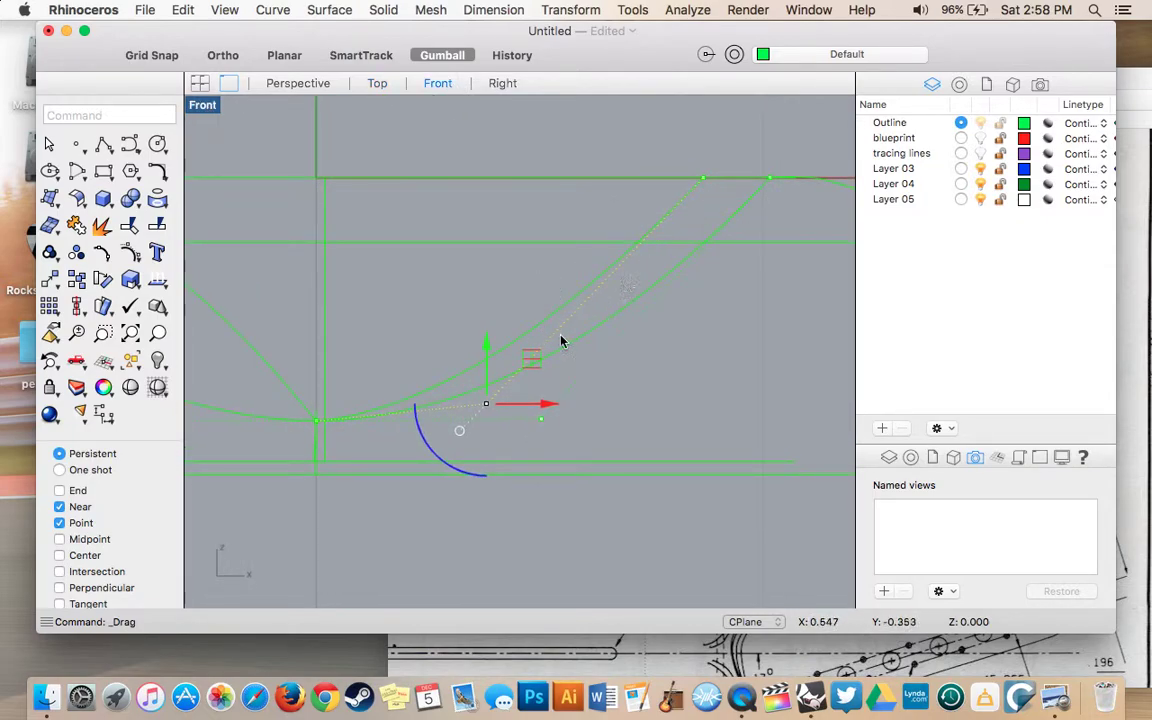
right_click(396, 698)
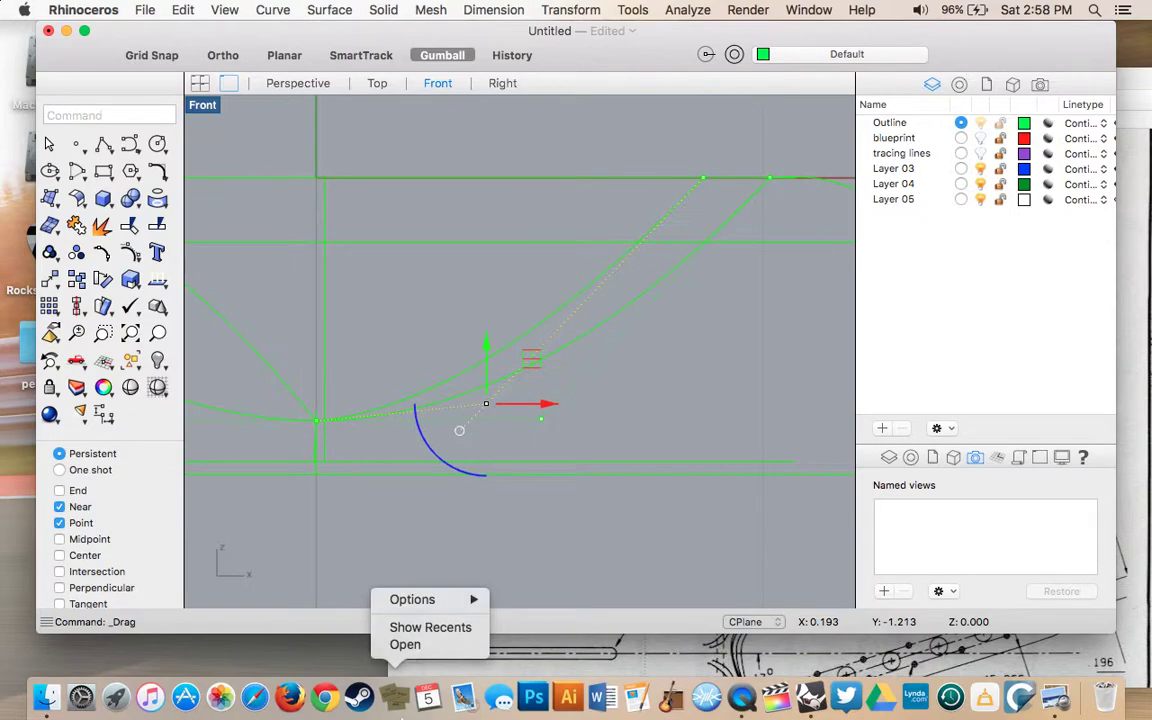
click(420, 501)
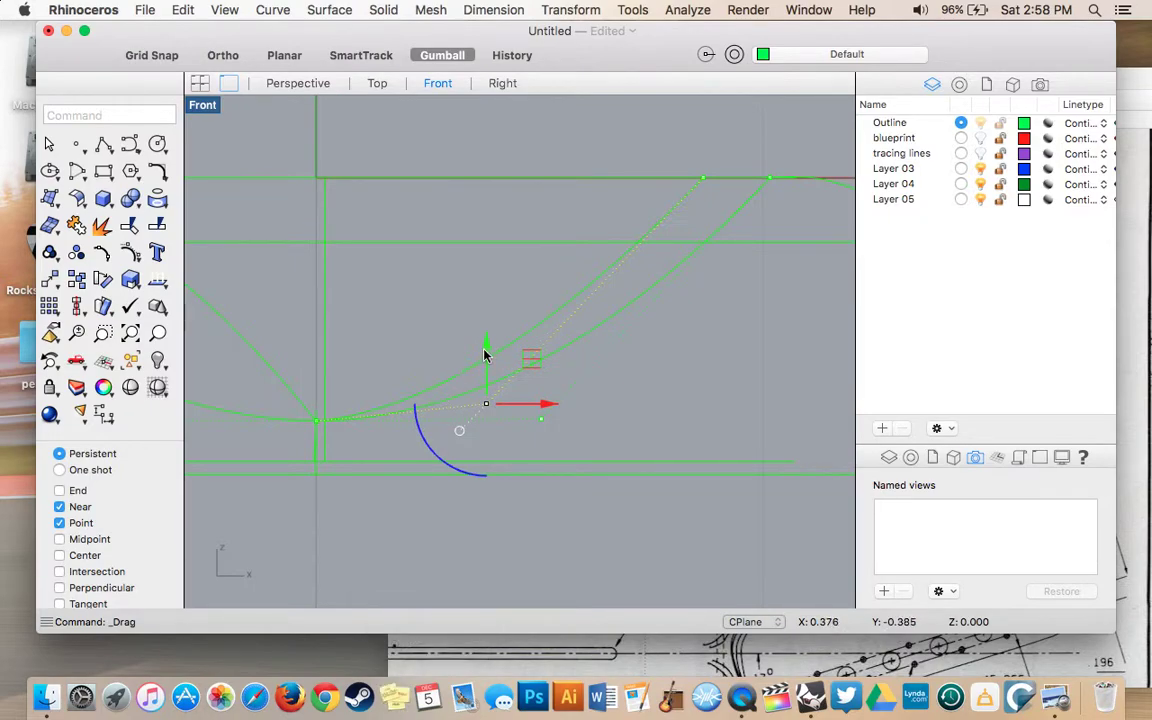
drag(484, 354, 487, 362)
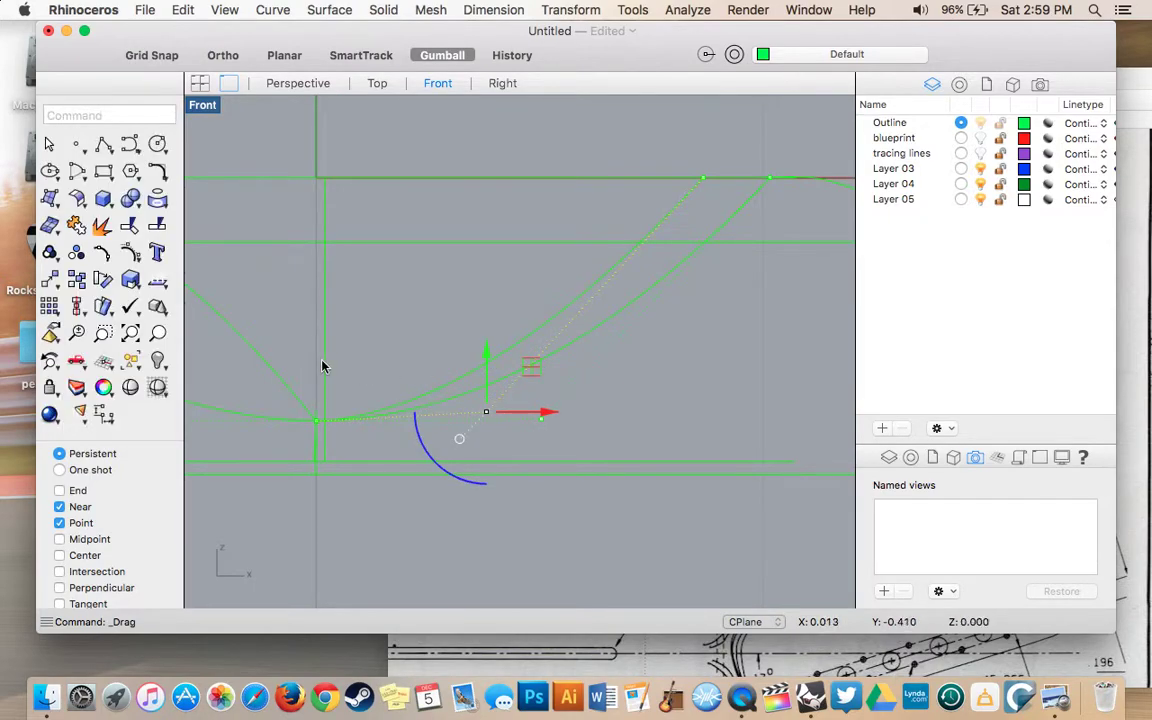
- Pull the left headstock half-curve's middle control point down to round it like the right half, and hide all control points
scroll(322, 366, left, 10)
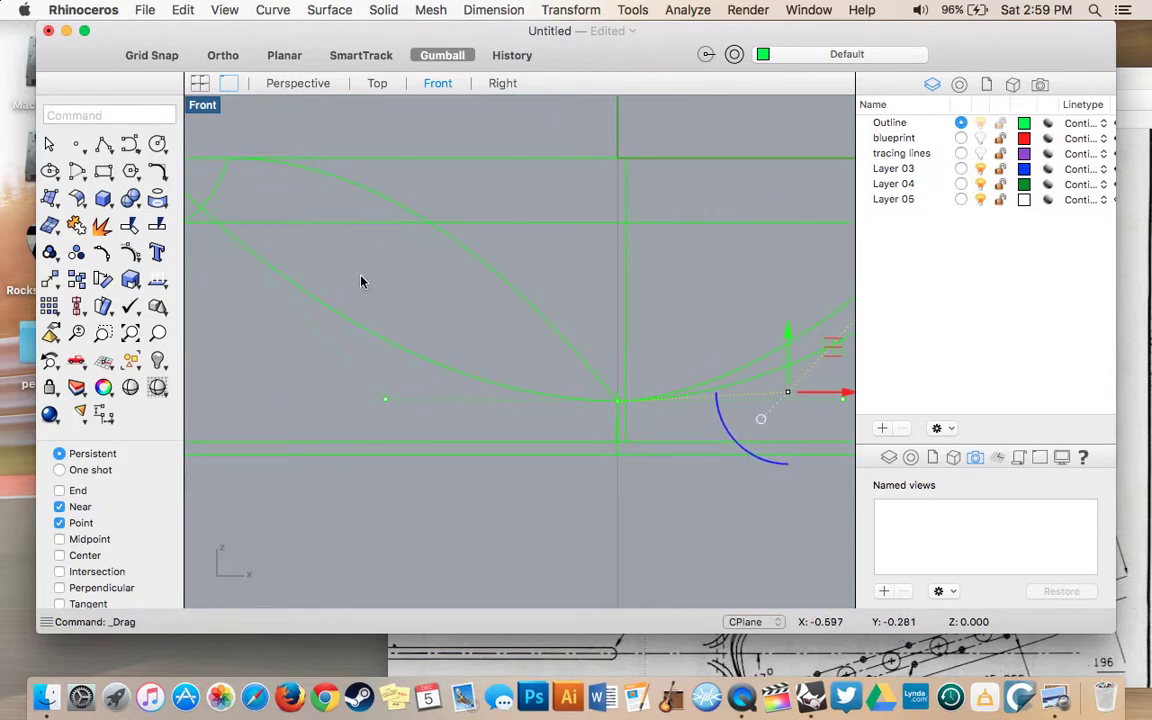
click(460, 253)
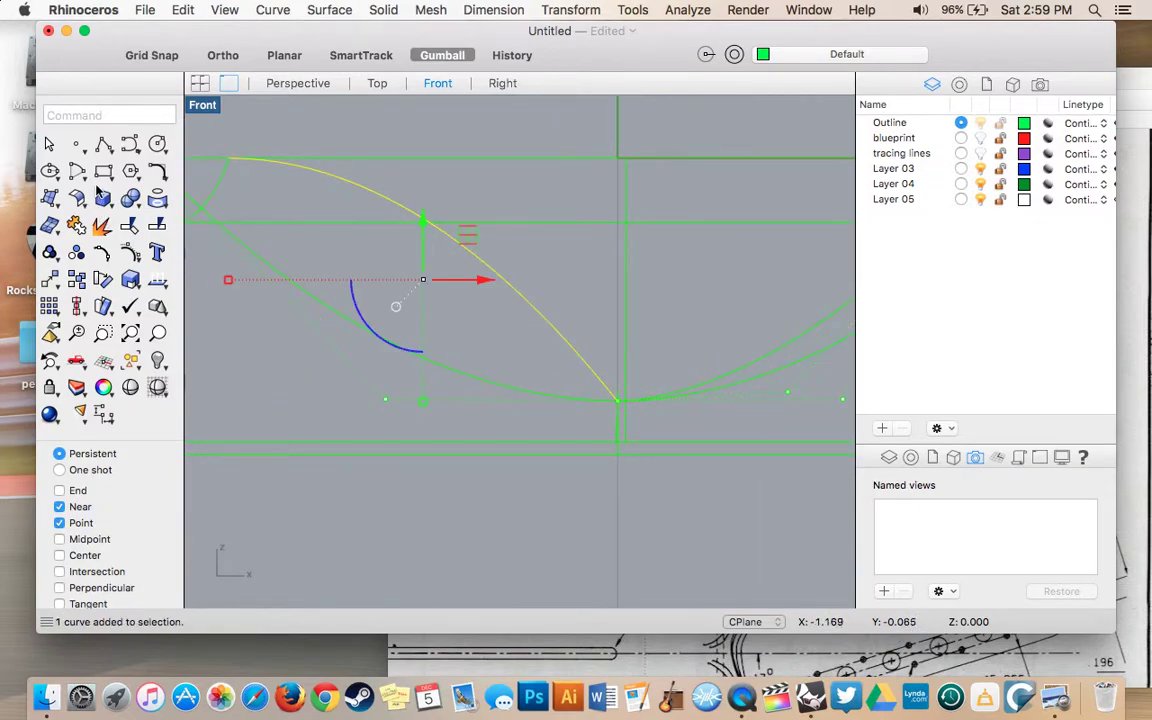
click(124, 230)
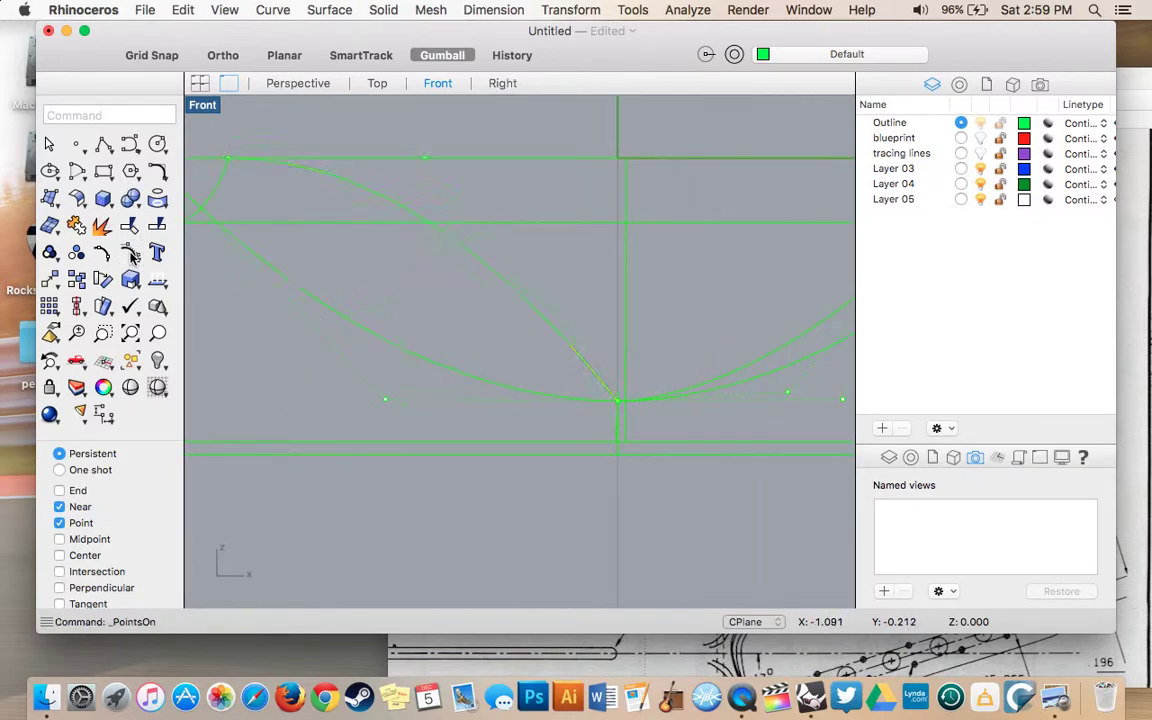
click(427, 160)
click(480, 186)
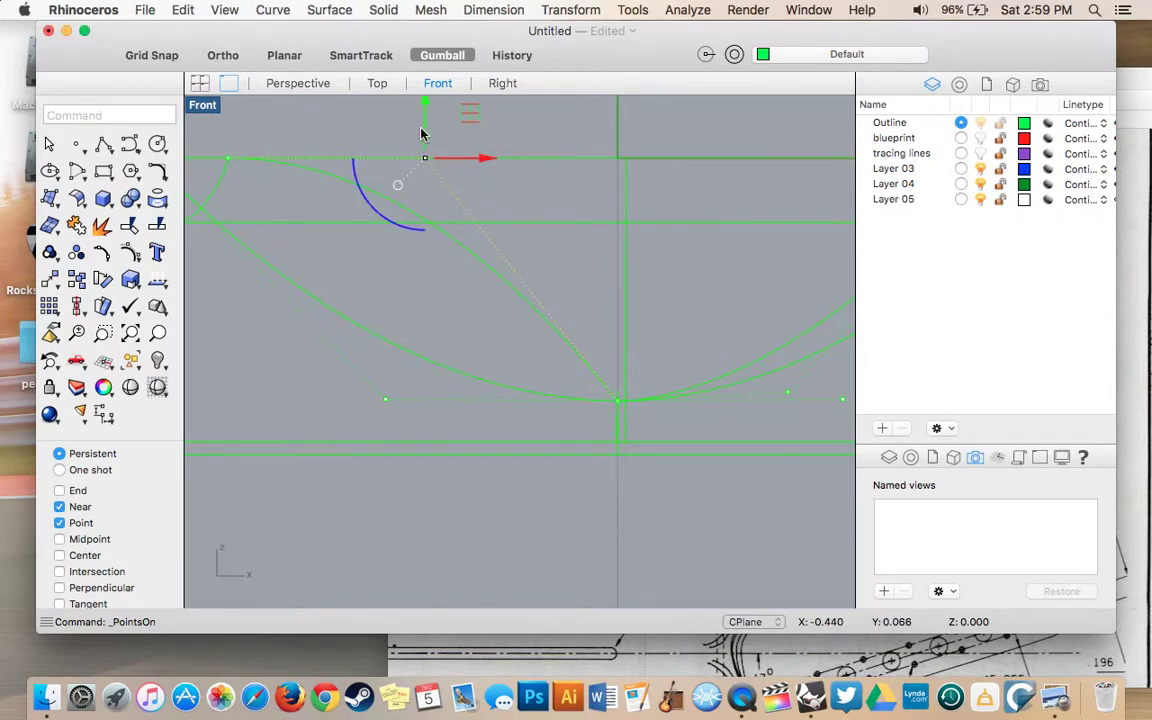
drag(421, 133, 409, 347)
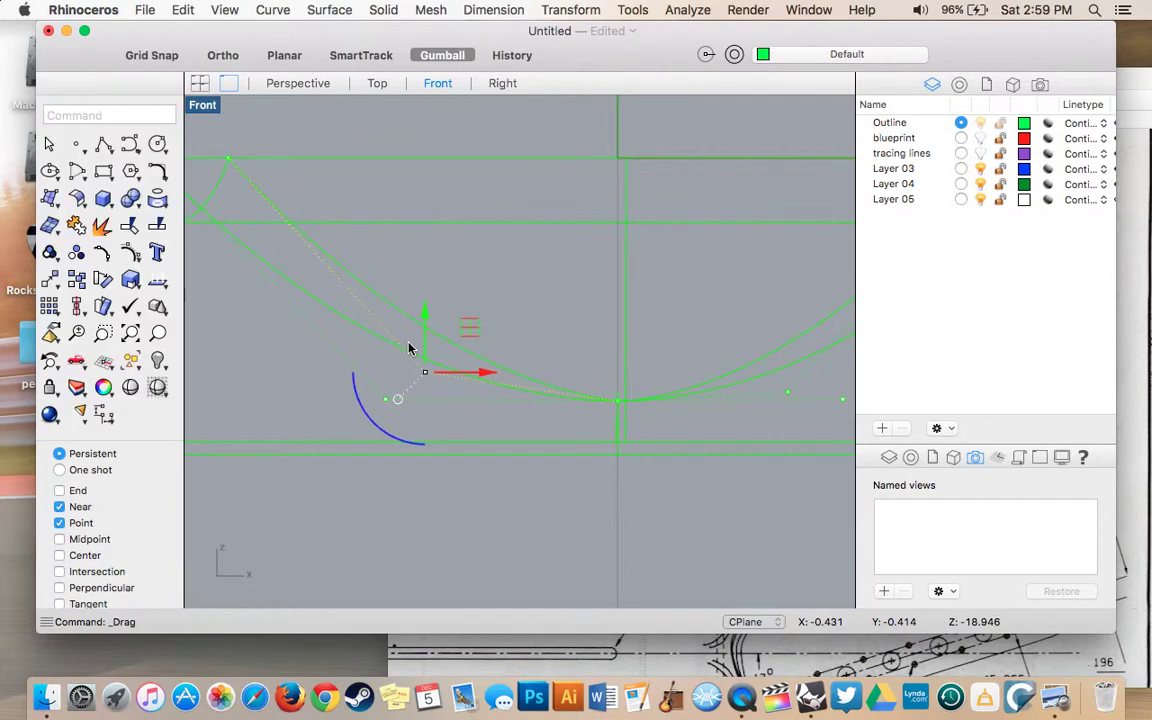
scroll(408, 348, right, 10)
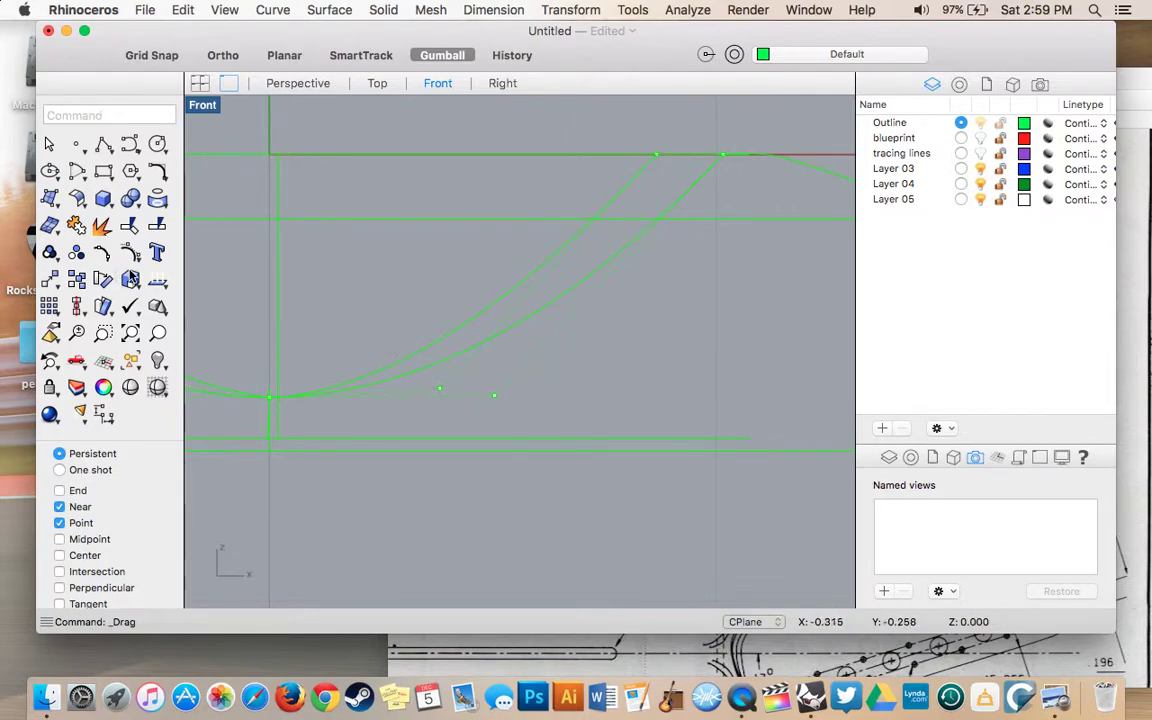
drag(129, 252, 147, 291)
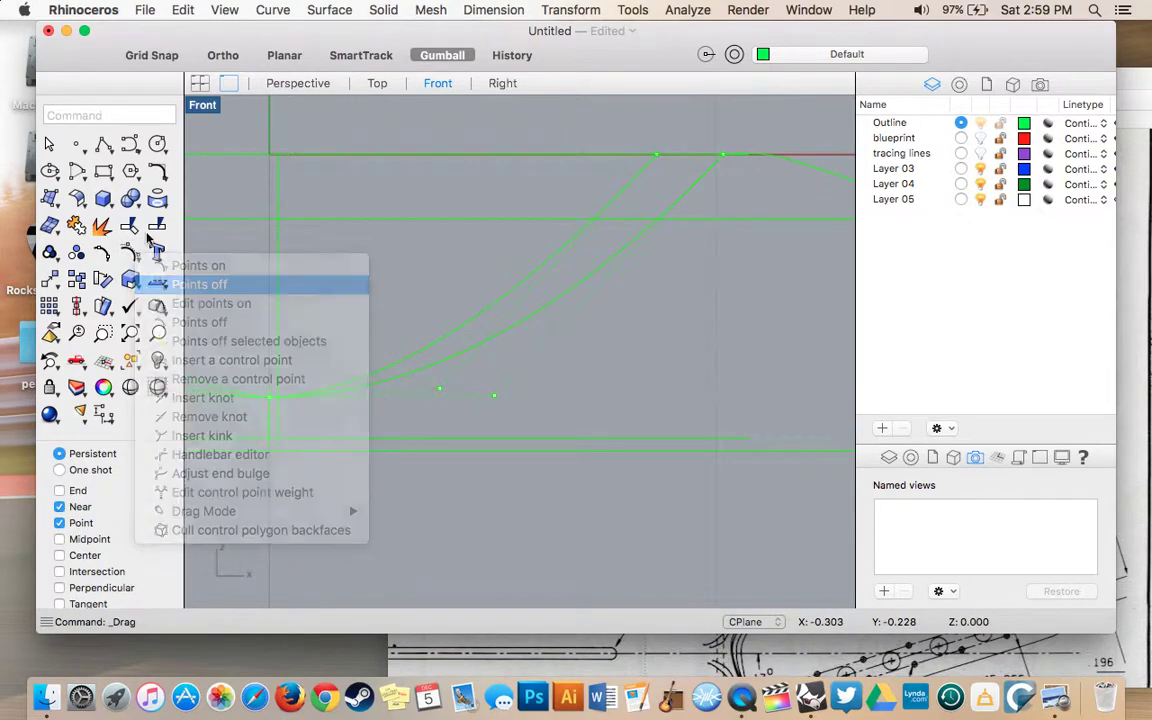
- Examine the neck wireframe in perspective from several angles, checking the rounded cross-sections at the body and headstock ends
click(292, 83)
scroll(386, 198, down, 3)
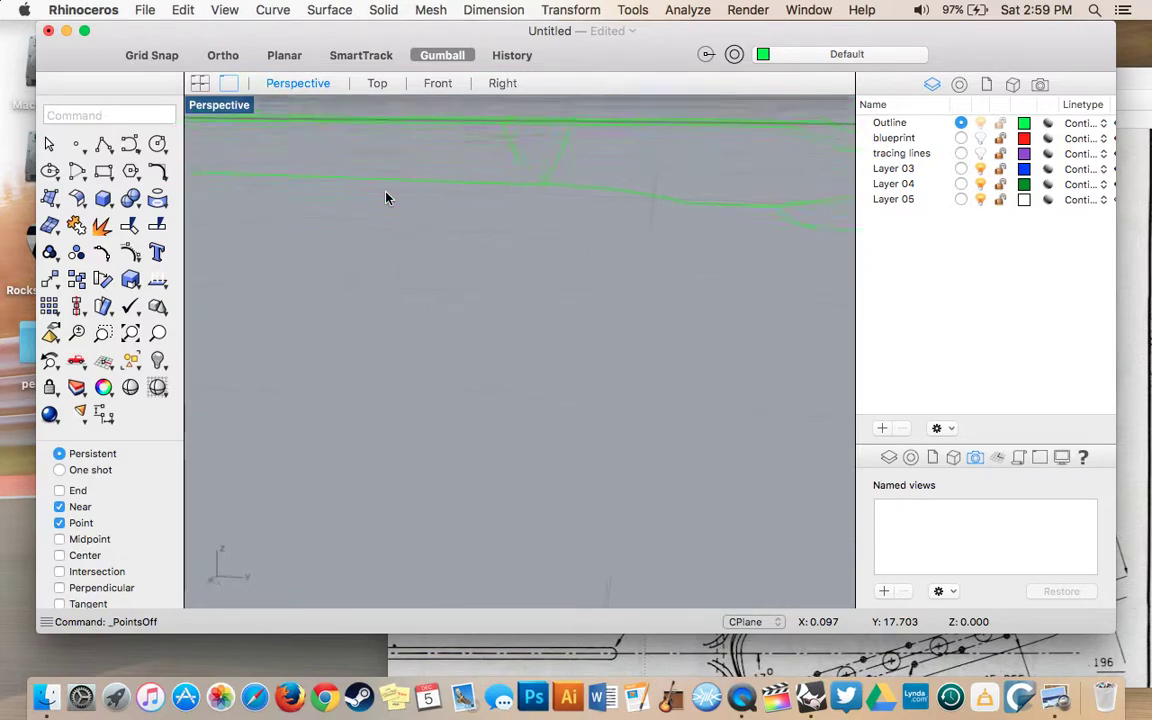
scroll(386, 198, right, 5)
scroll(386, 198, right, 4)
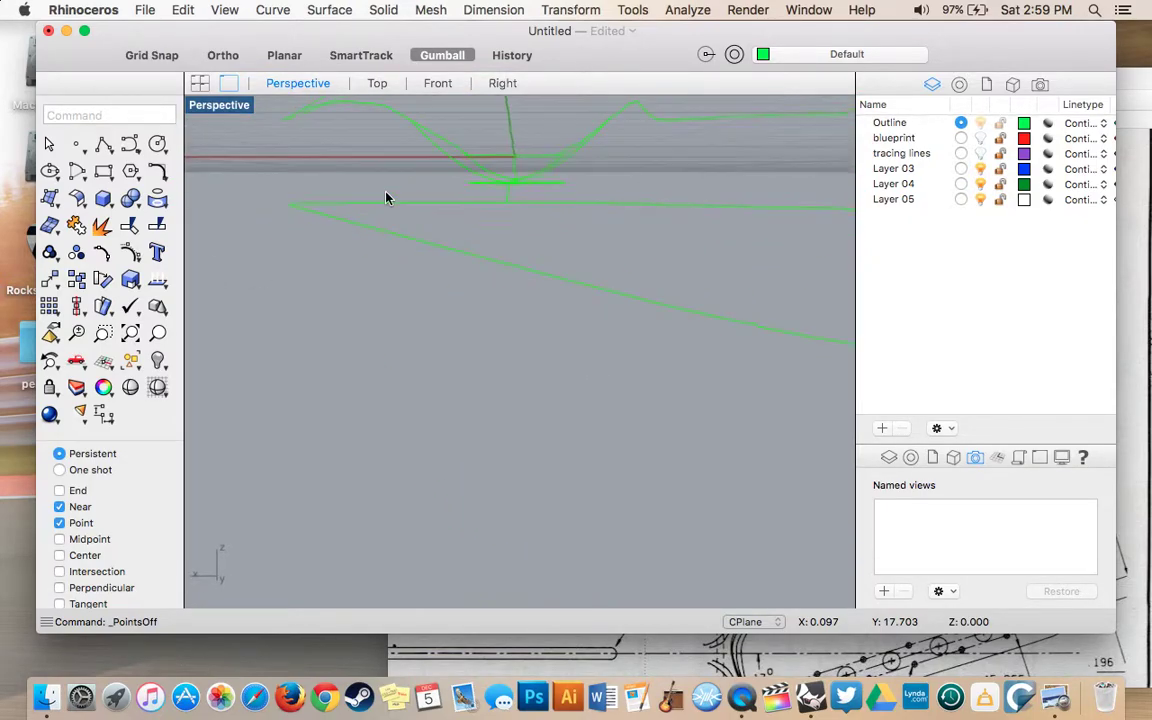
scroll(386, 198, down, 2)
scroll(386, 197, down, 5)
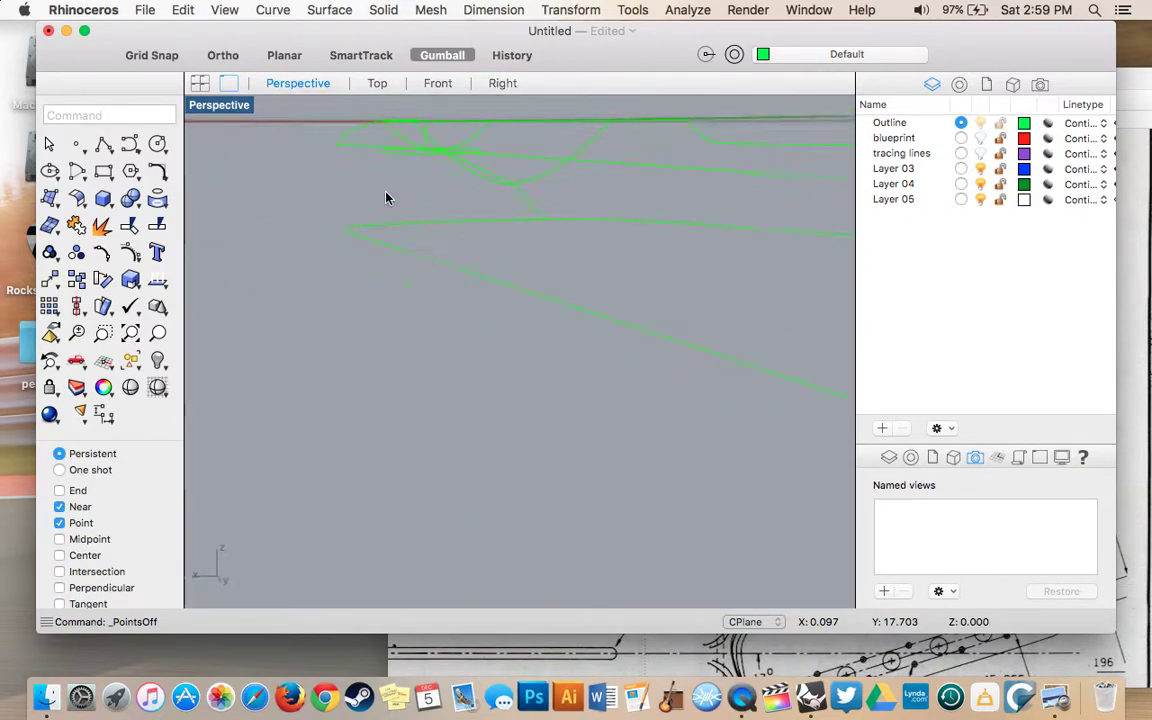
scroll(386, 198, right, 5)
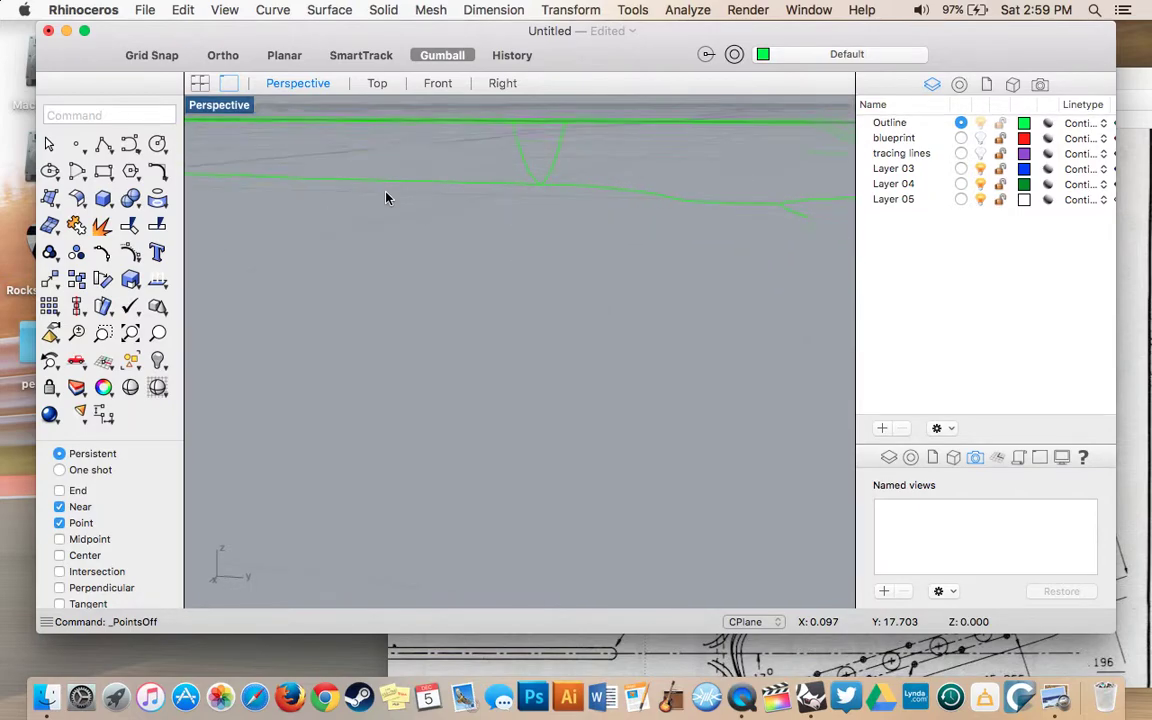
scroll(386, 197, up, 5)
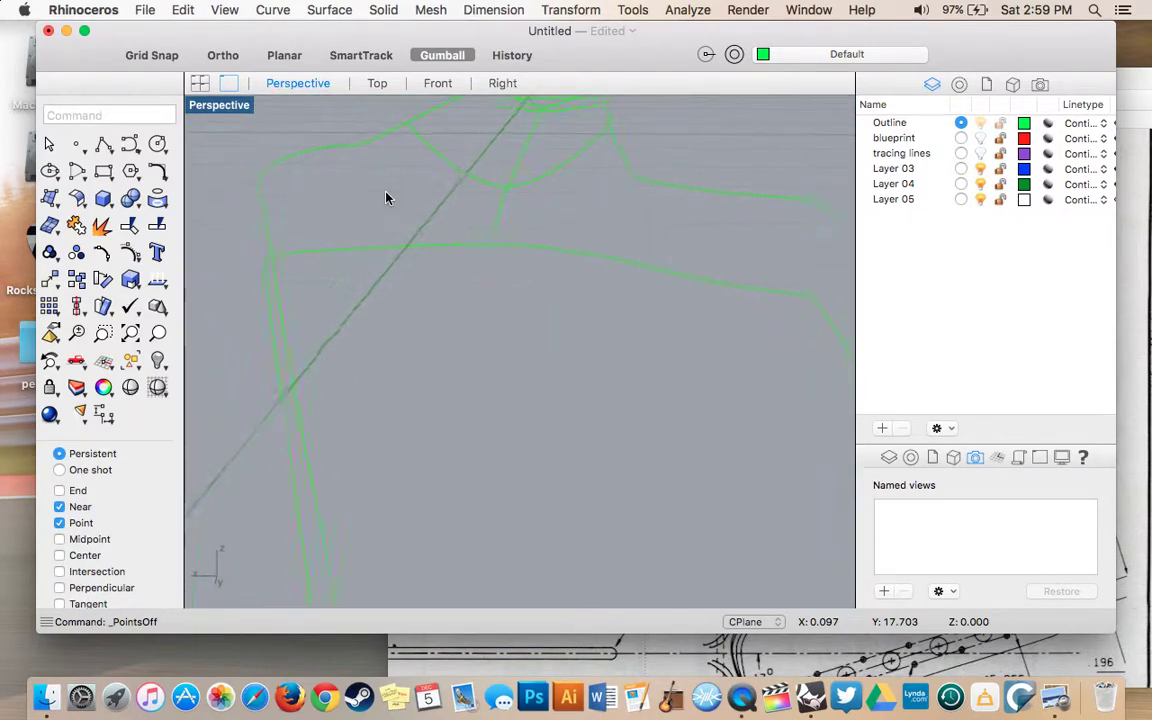
scroll(386, 212, left, 4)
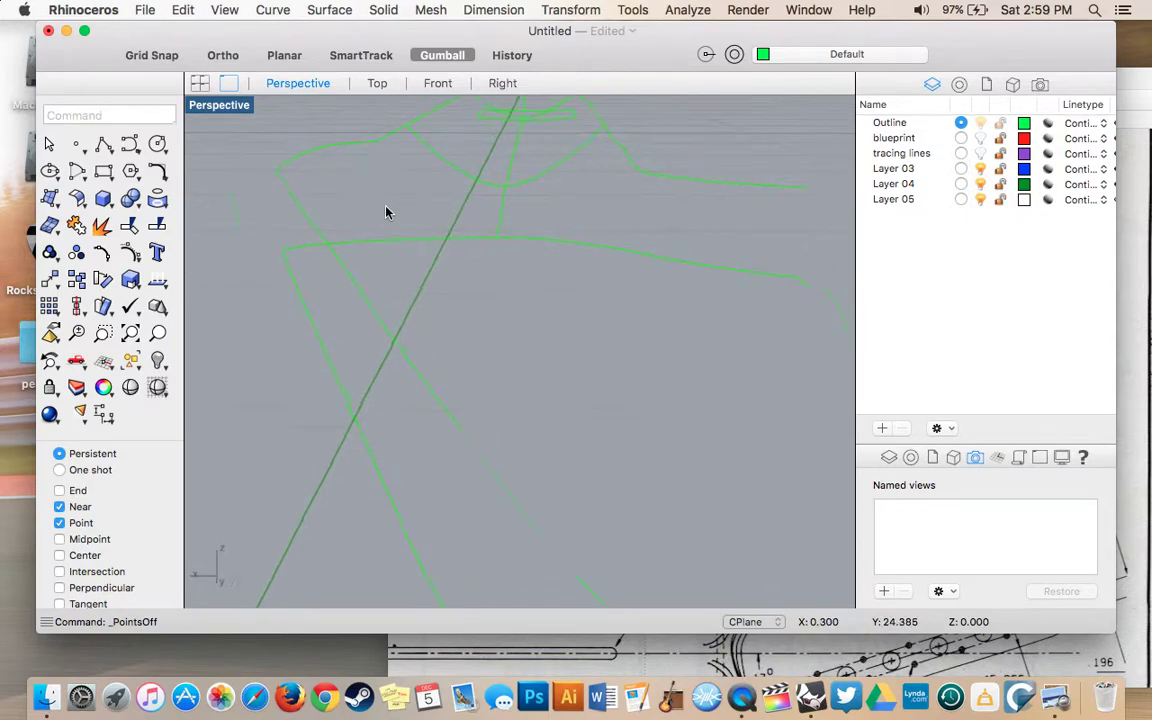
scroll(386, 212, right, 4)
scroll(386, 212, up, 5)
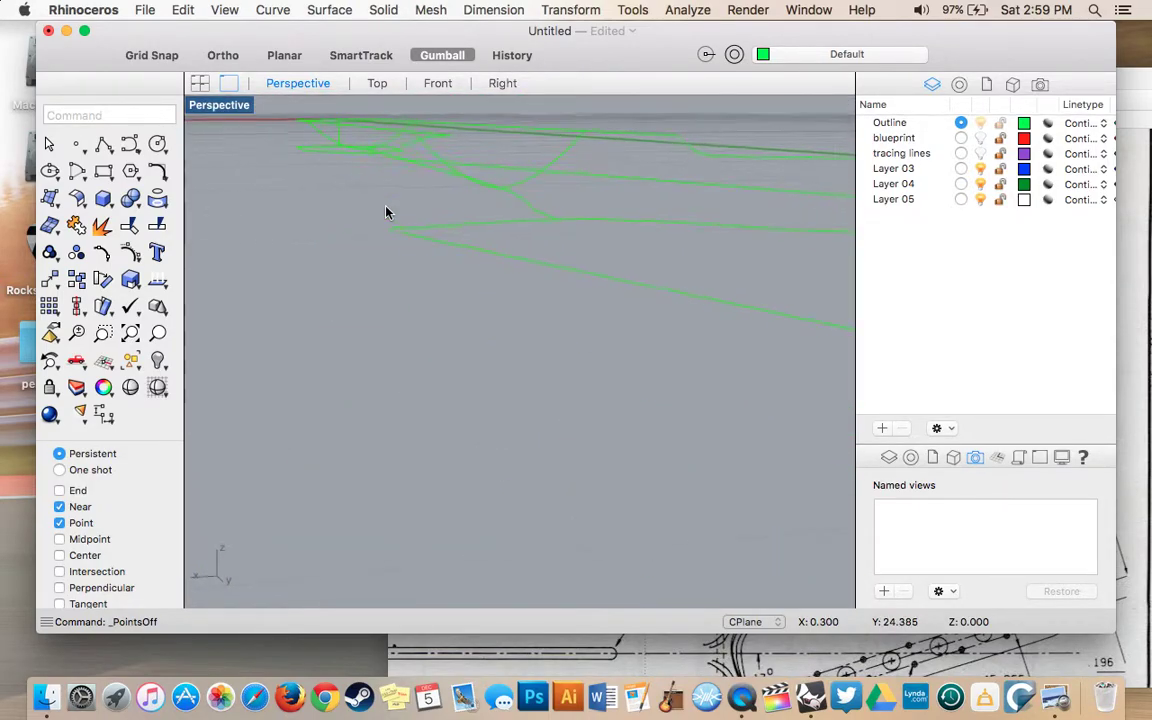
scroll(386, 212, up, 5)
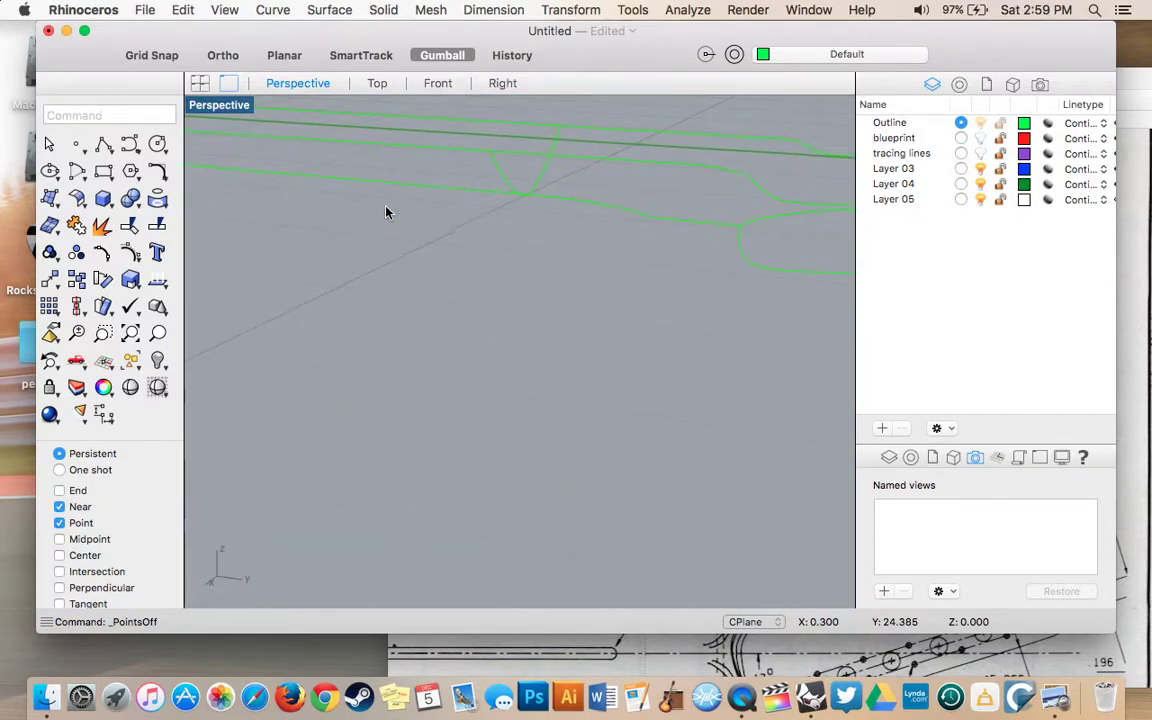
scroll(386, 212, down, 5)
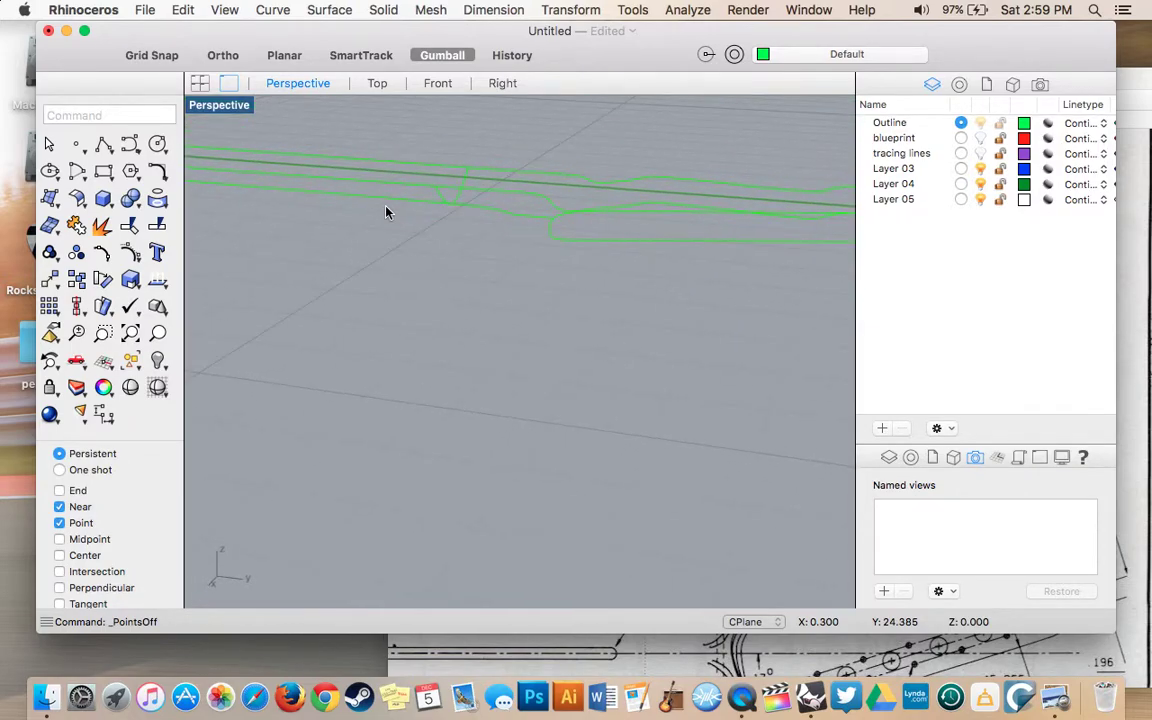
scroll(386, 212, down, 3)
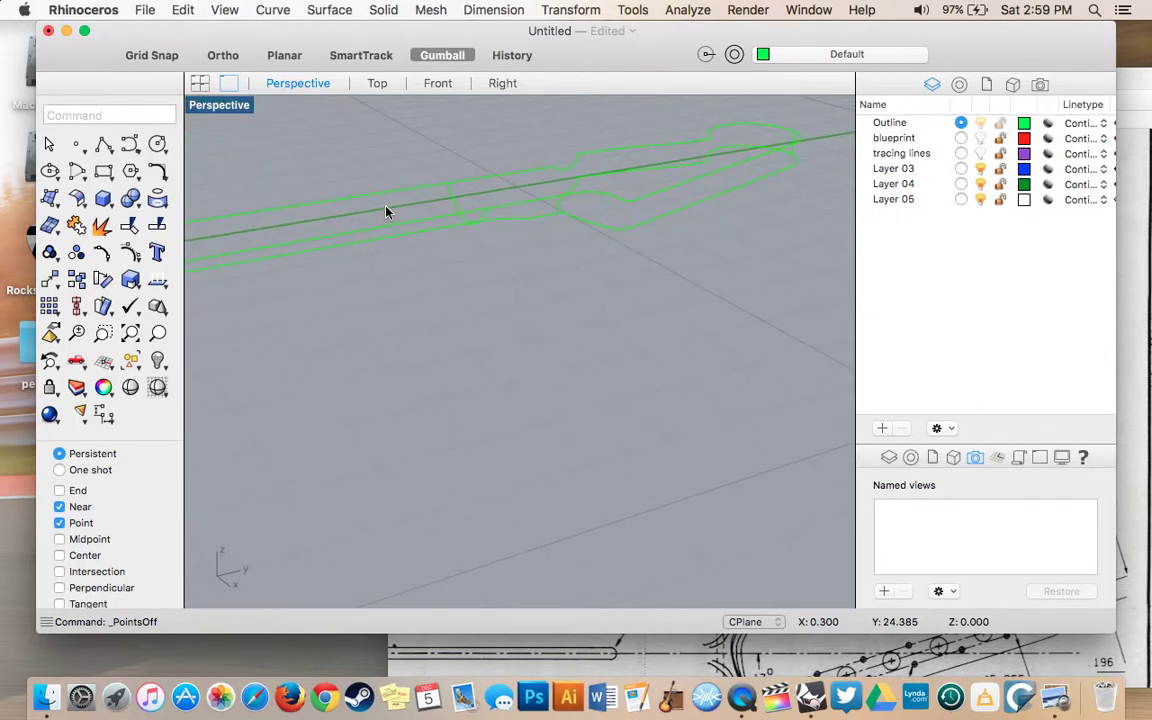
scroll(386, 207, right, 5)
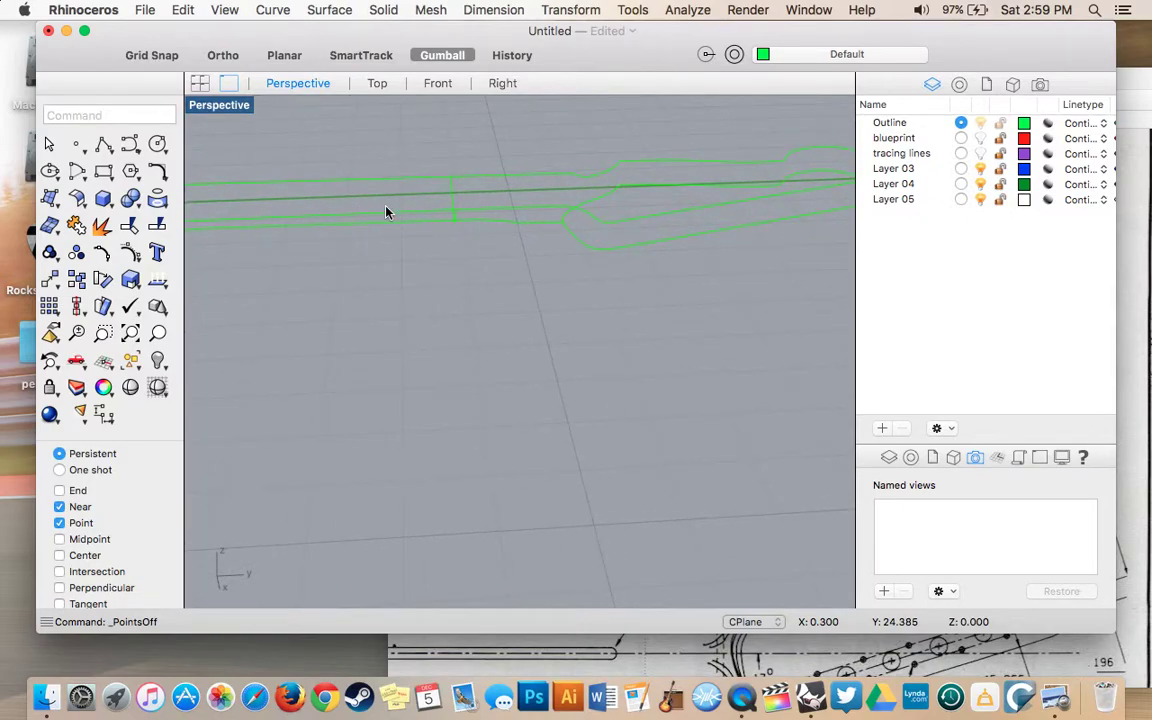
shift+scroll(386, 212, left, 5)
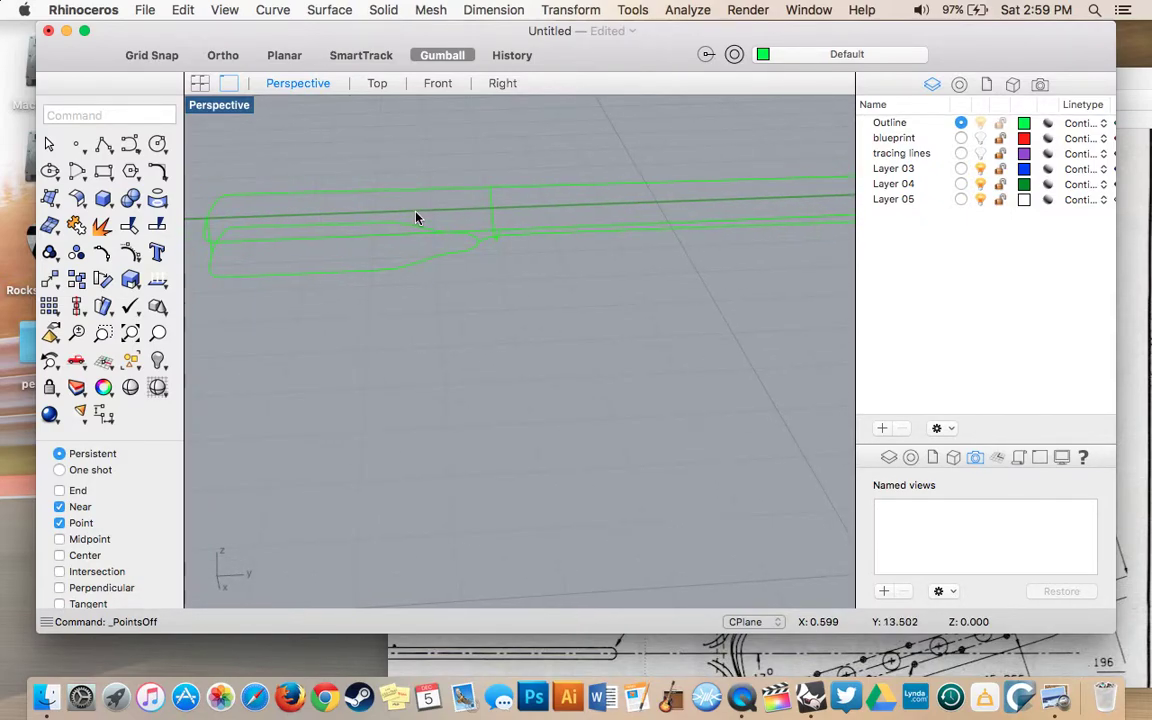
scroll(417, 218, up, 3)
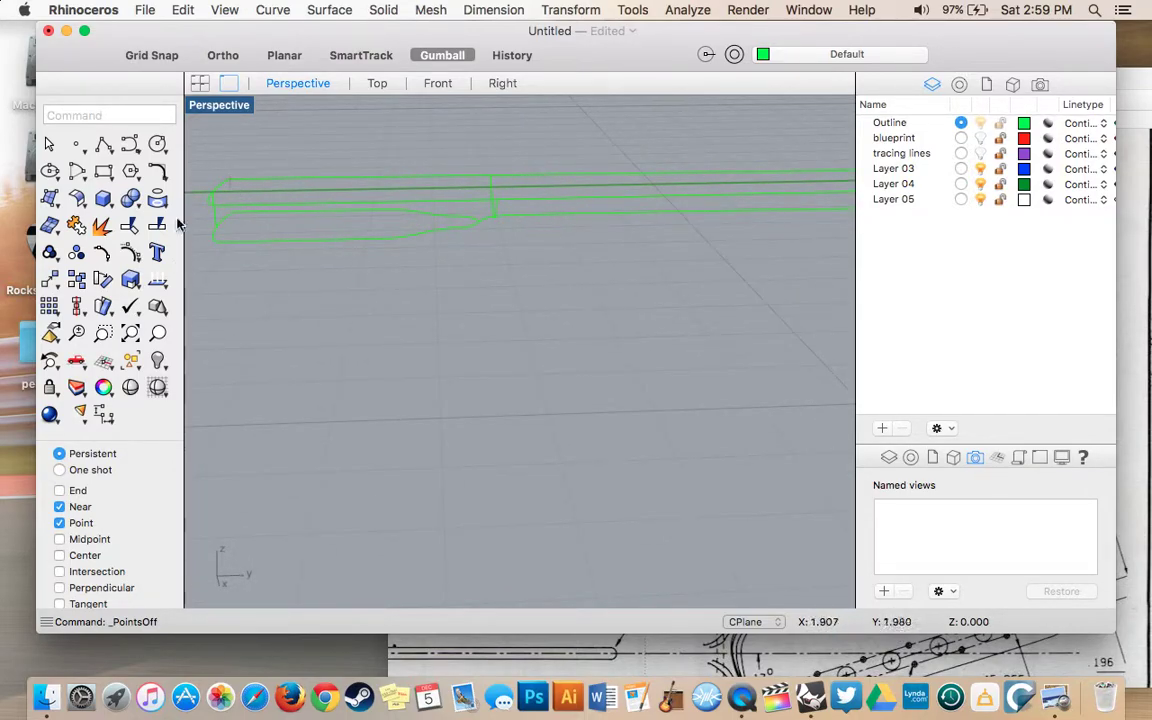
shift+scroll(523, 351, right, 8)
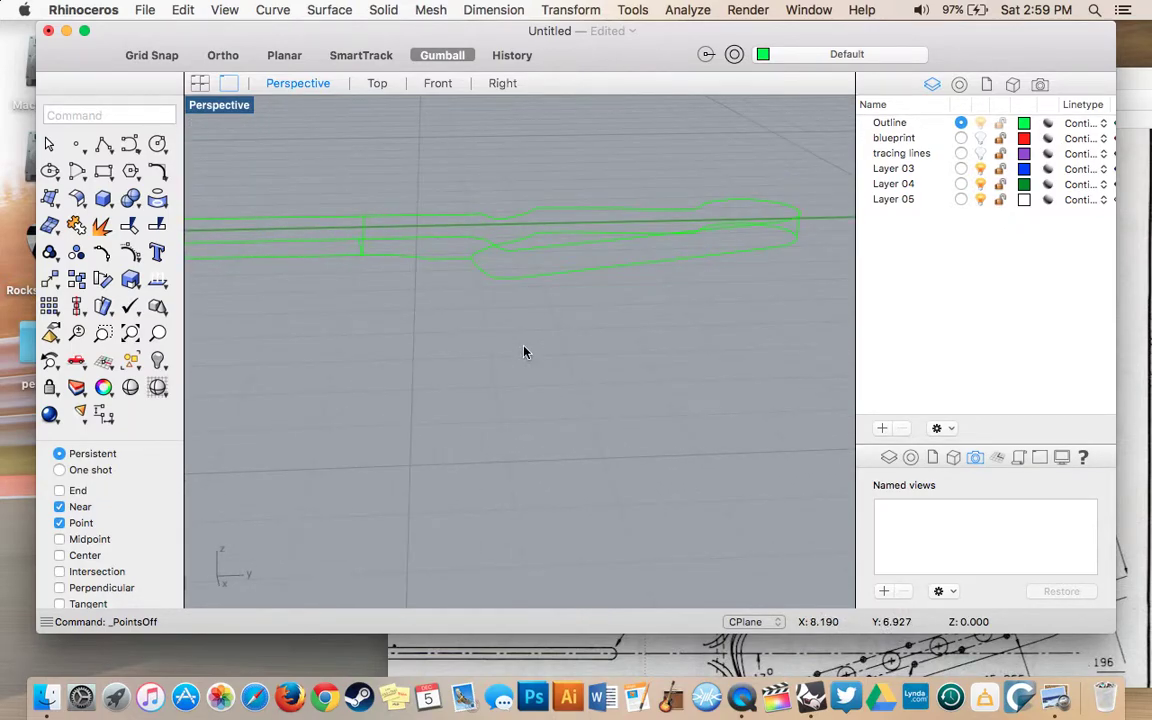
click(742, 697)
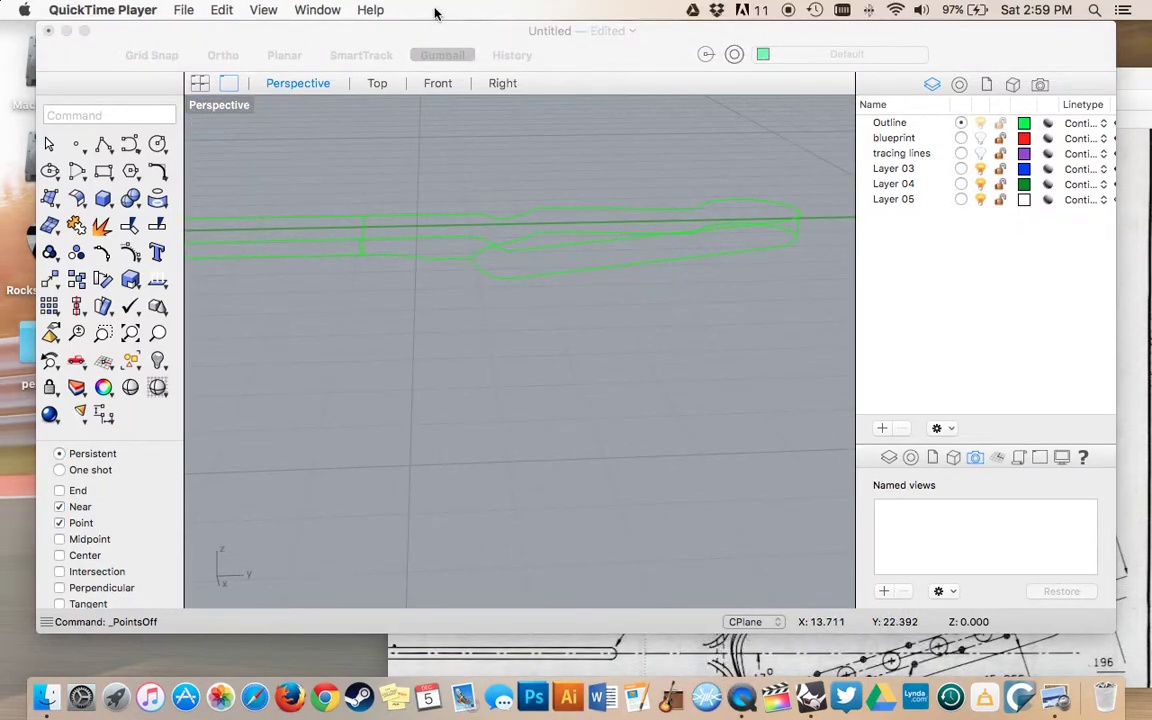